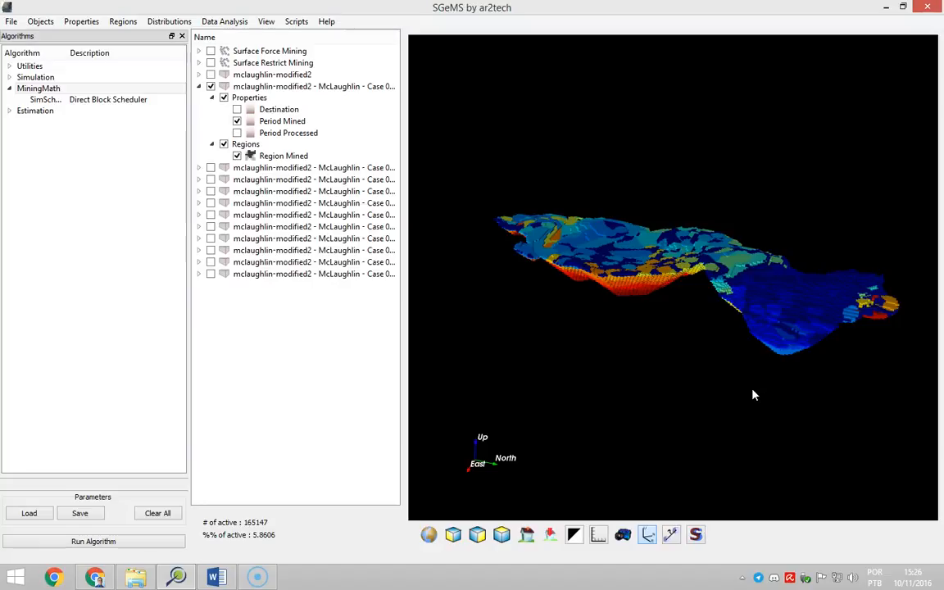
Step: Examine the Case 01 mined region coloured by Period Mined from several angles and distances
left_click_drag(818, 389, 731, 420)
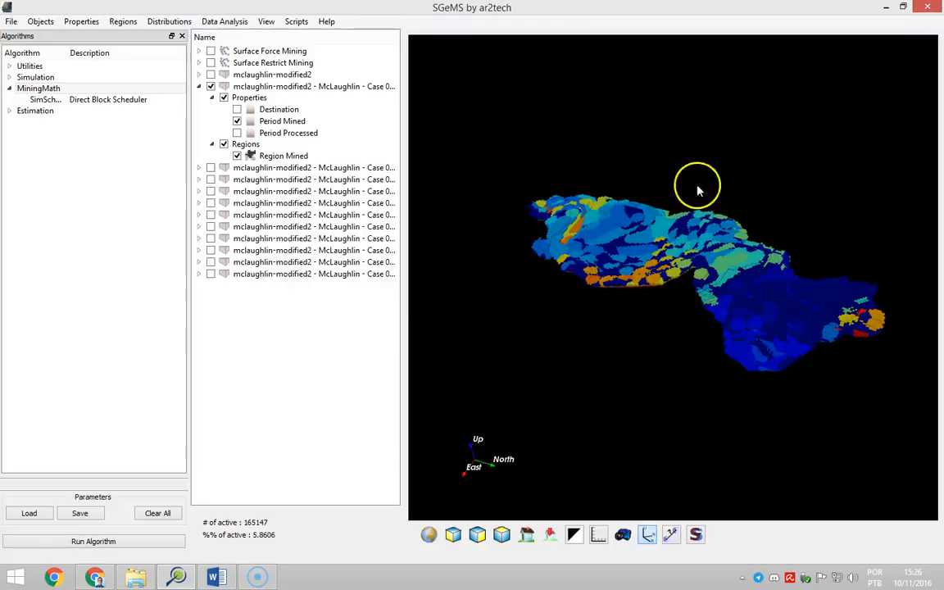
left_click_drag(619, 321, 672, 283)
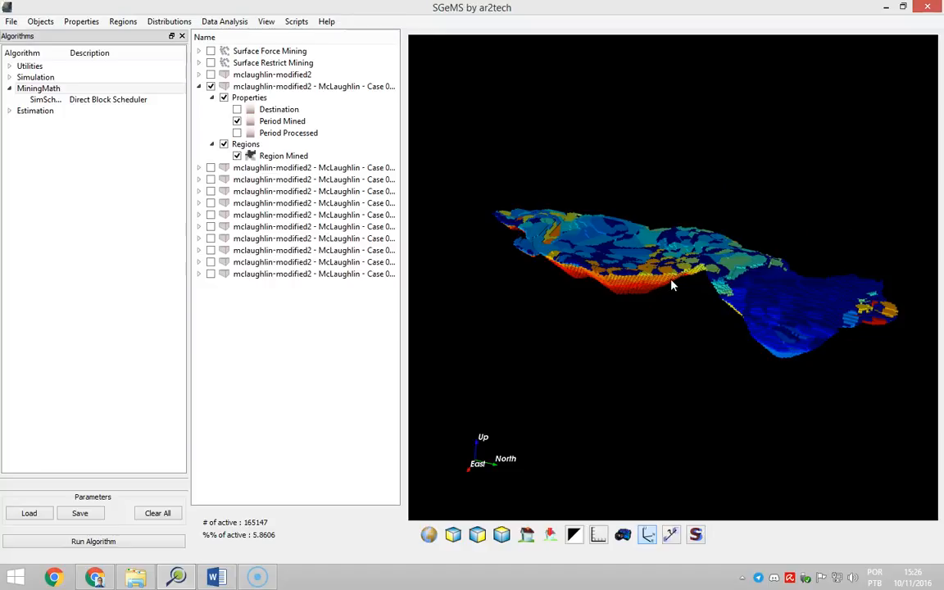
left_click_drag(671, 286, 645, 331)
scroll(644, 331, "up", 2)
scroll(644, 331, "down", 2)
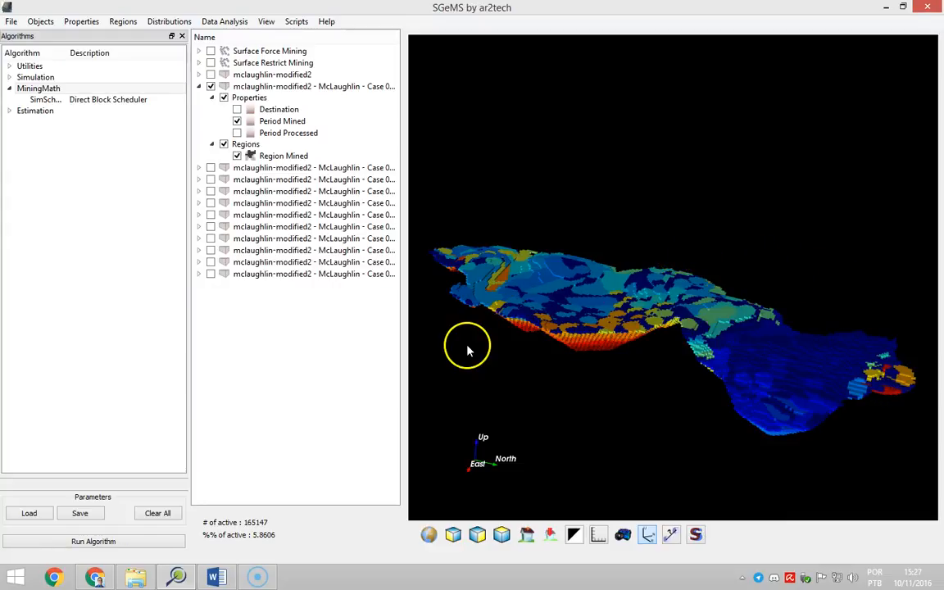
left_click_drag(579, 362, 536, 345)
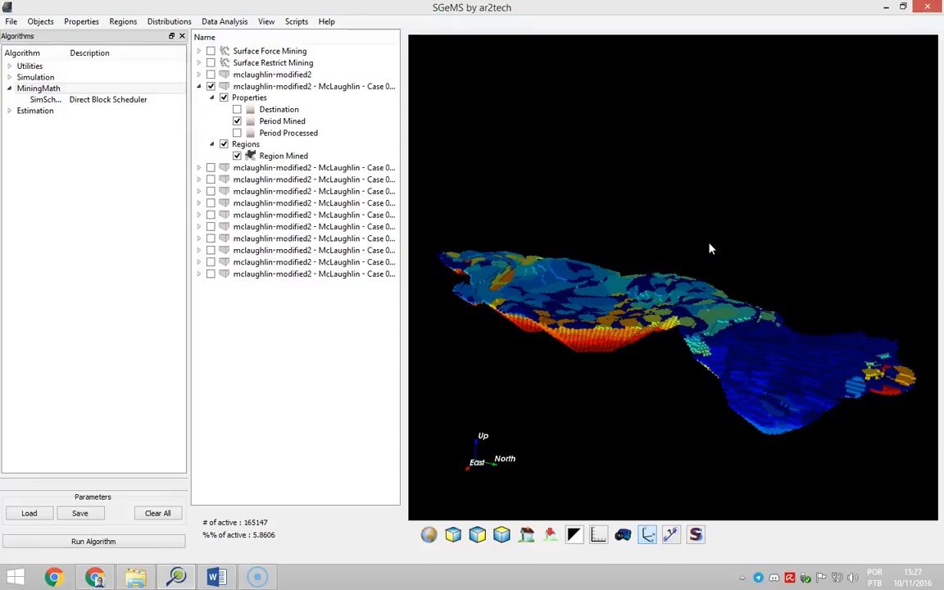
left_click_drag(696, 243, 495, 390)
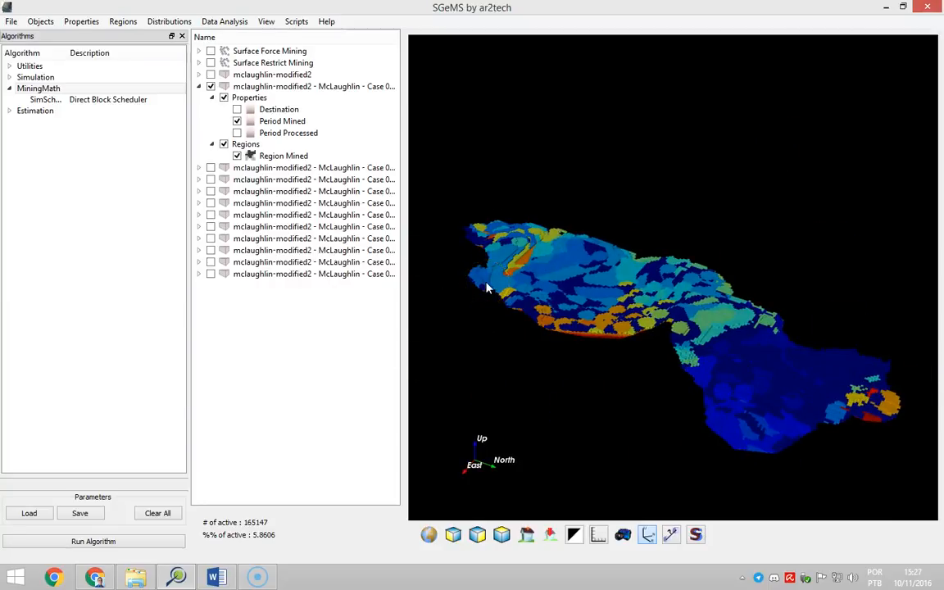
left_click_drag(491, 368, 555, 343)
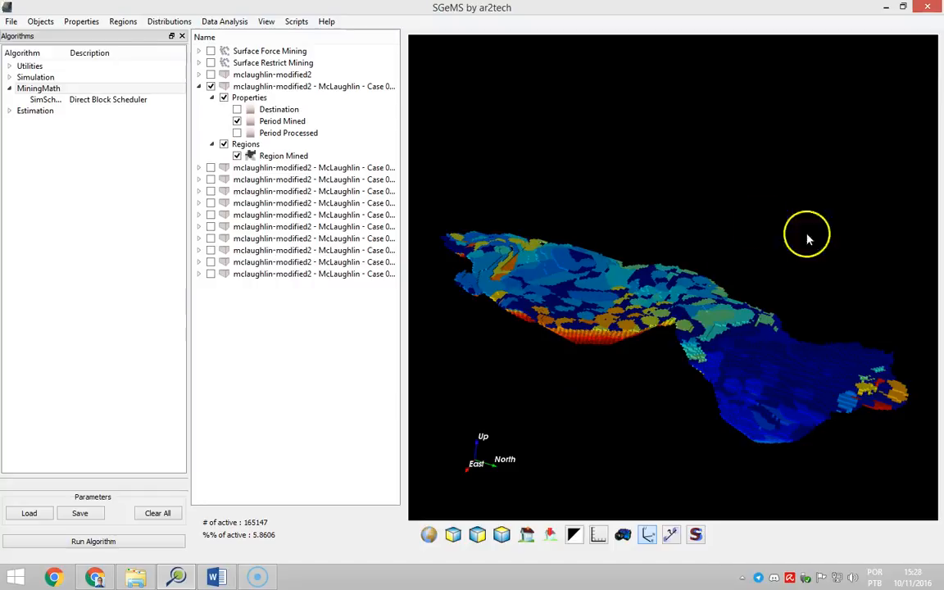
mouse_move(697, 432)
left_mouse_down()
mouse_move(597, 252)
mouse_move(607, 218)
mouse_move(497, 324)
mouse_move(480, 354)
mouse_move(941, 357)
mouse_move(672, 371)
mouse_move(475, 307)
mouse_move(565, 339)
mouse_move(568, 320)
mouse_move(697, 321)
mouse_move(647, 318)
left_mouse_up()
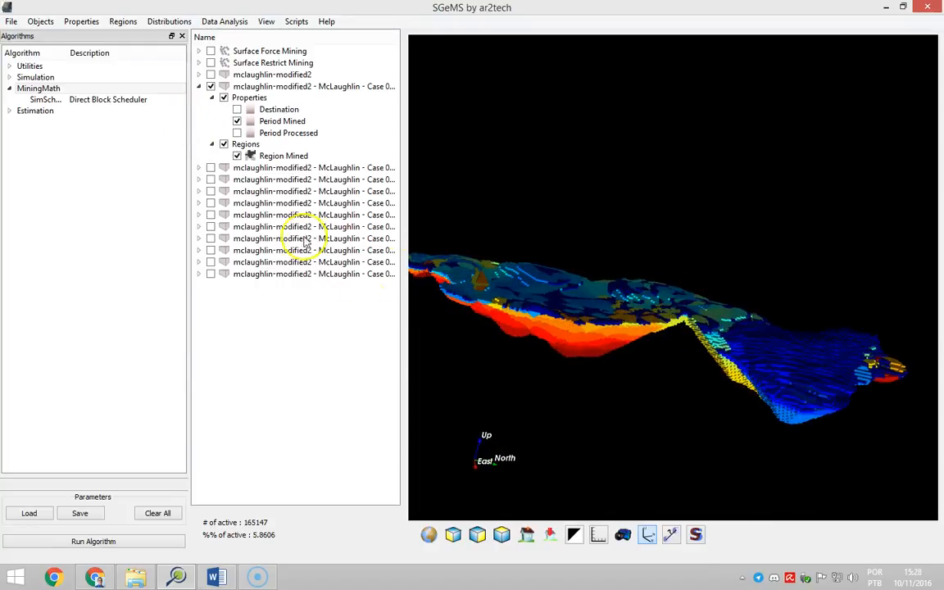
Step: Hide the Algorithms panel and display the Surface Restrict Mining point set together with the Case 01 pit
left_click(182, 36)
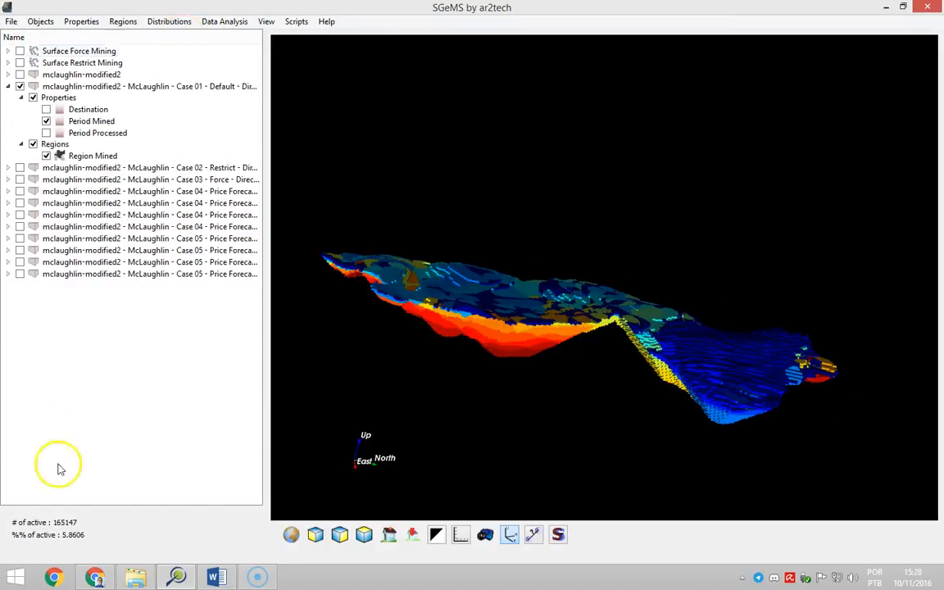
left_click(272, 22)
mouse_move(277, 24)
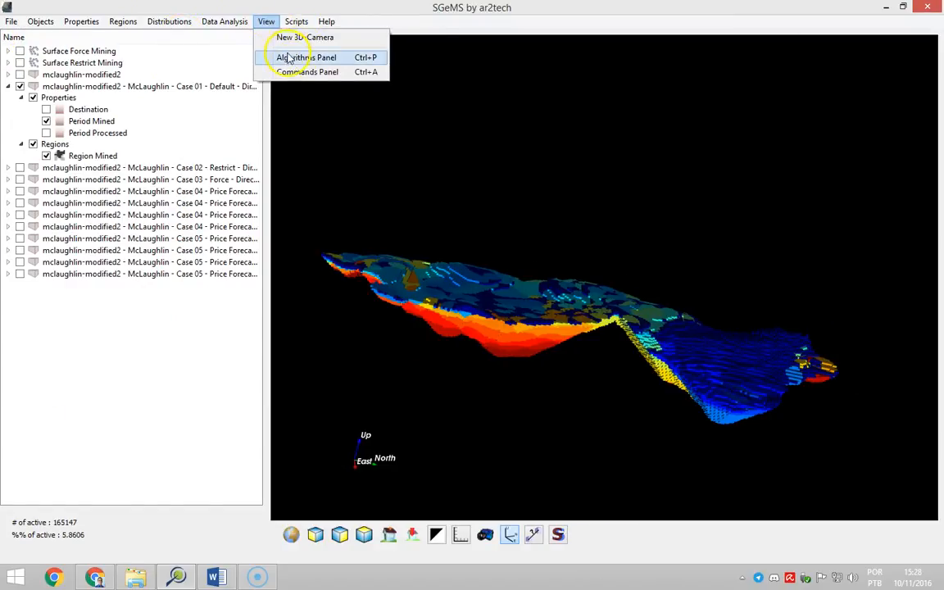
left_click(20, 63)
Step: Examine how the Surface Restrict Mining points lie relative to the Case 01 pit from above, the side and below
left_click_drag(578, 346, 559, 237)
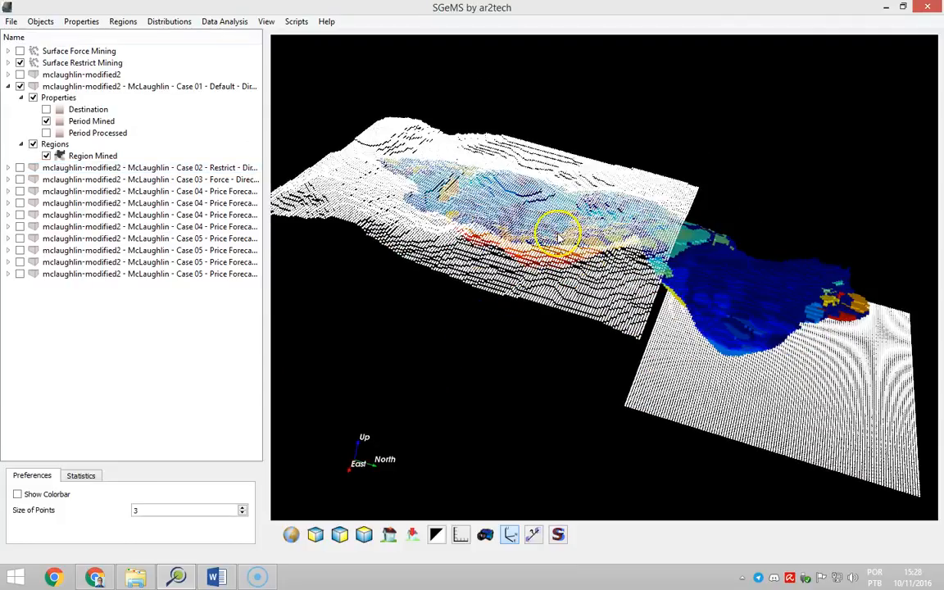
left_click_drag(513, 279, 676, 394)
left_click_drag(723, 459, 731, 316)
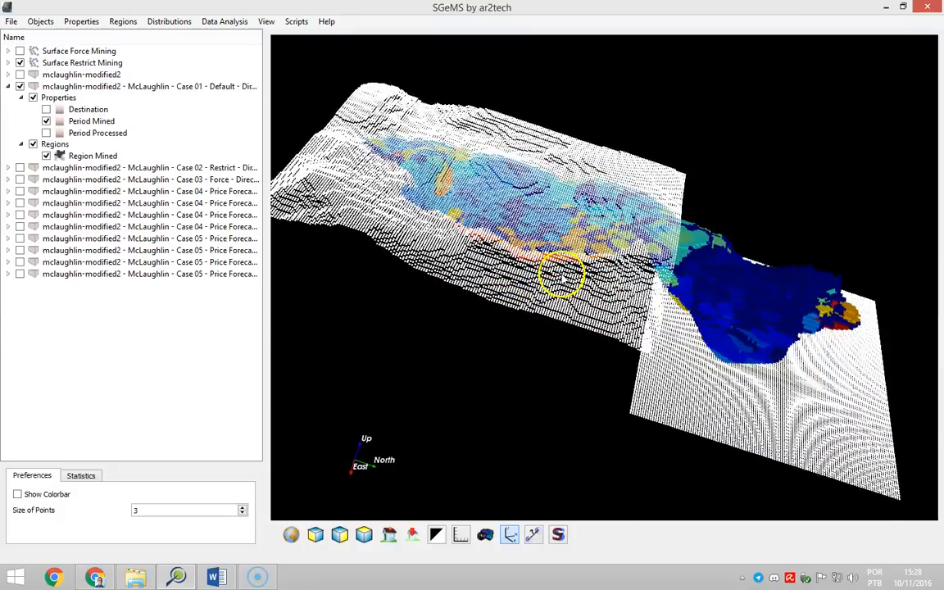
left_click_drag(564, 278, 613, 211)
left_click_drag(678, 401, 878, 359)
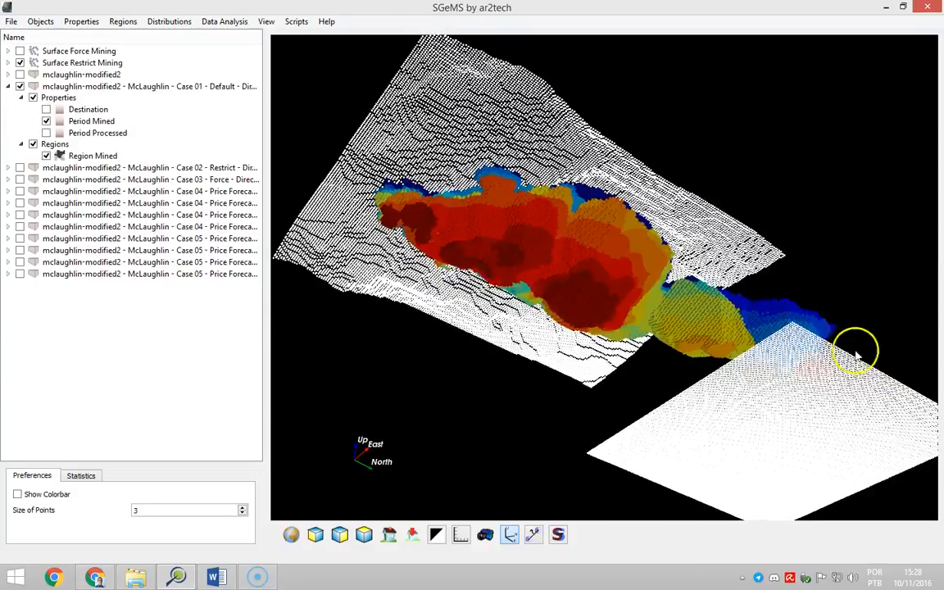
left_click_drag(597, 262, 557, 291)
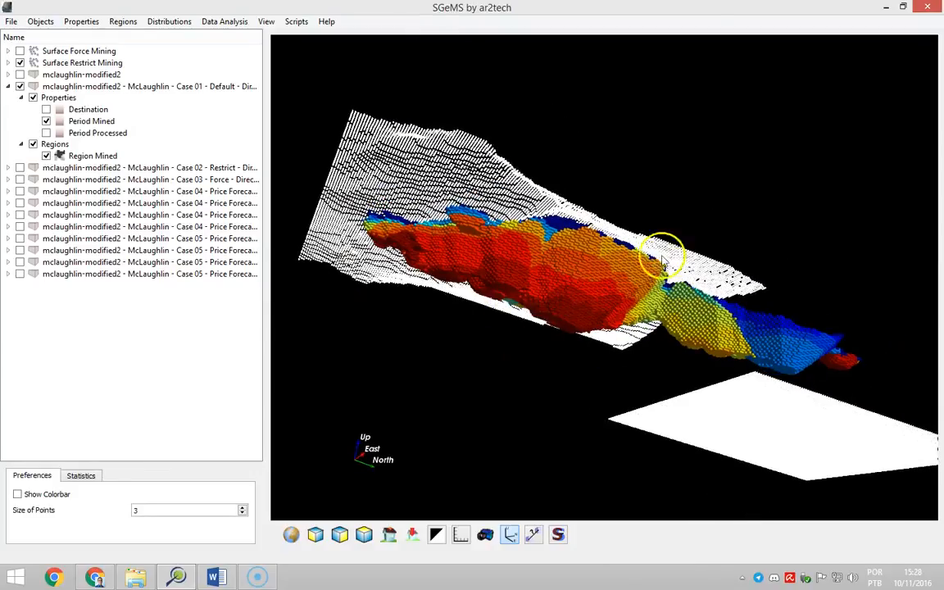
left_click_drag(574, 238, 726, 465)
left_click_drag(708, 420, 531, 266)
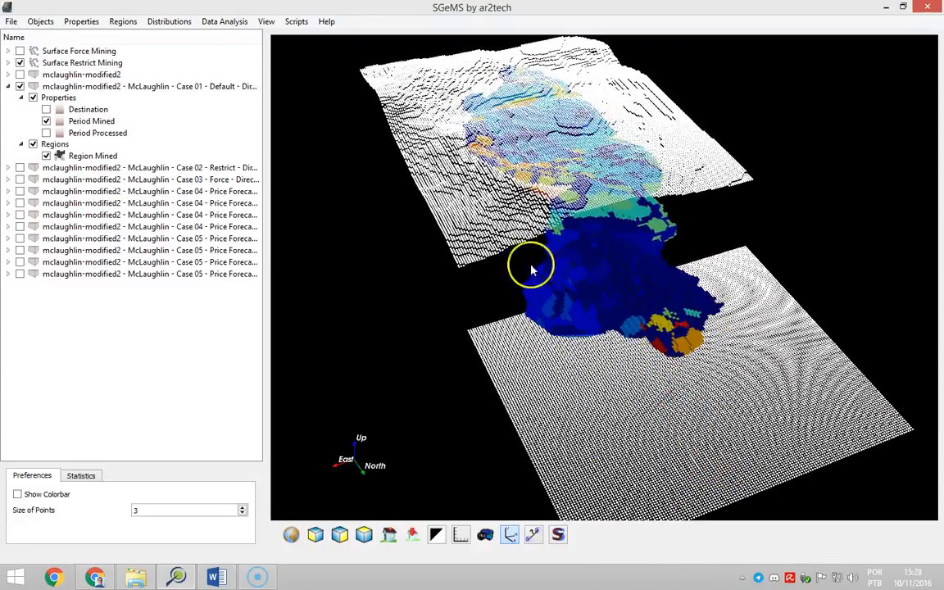
left_click_drag(626, 449, 769, 299)
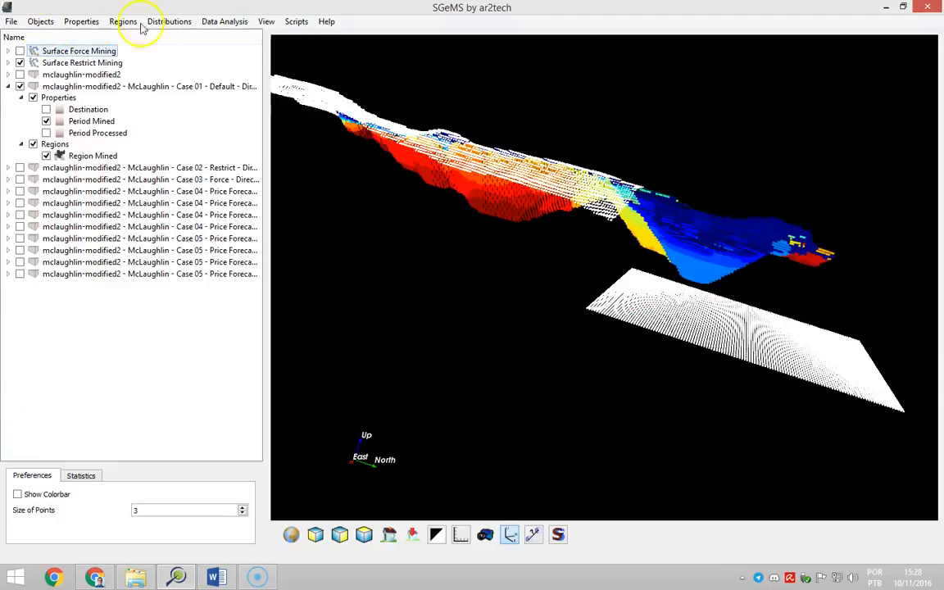
Step: Restore the Algorithms panel and run MiningMath's Direct Block Scheduler algorithm
left_click(266, 21)
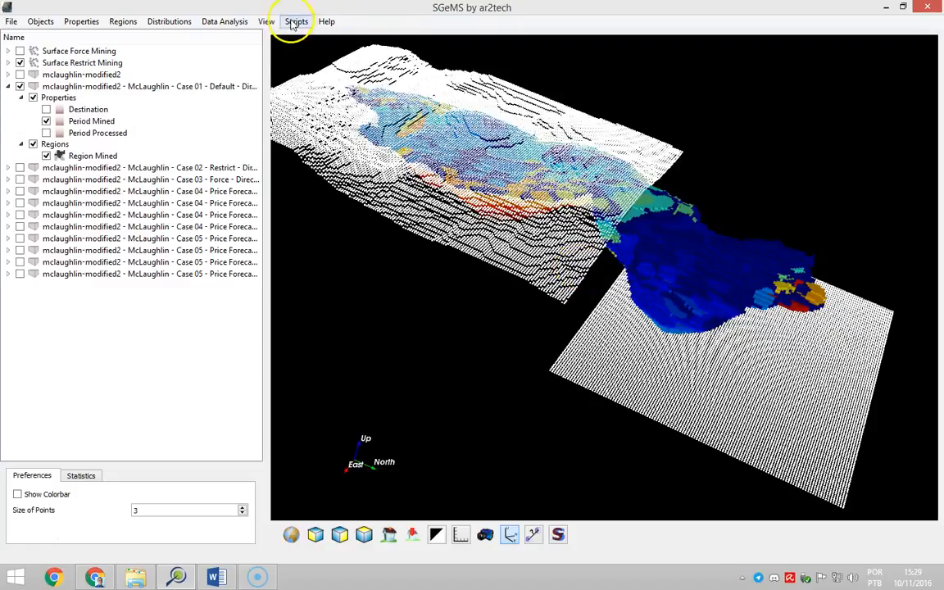
left_click(267, 22)
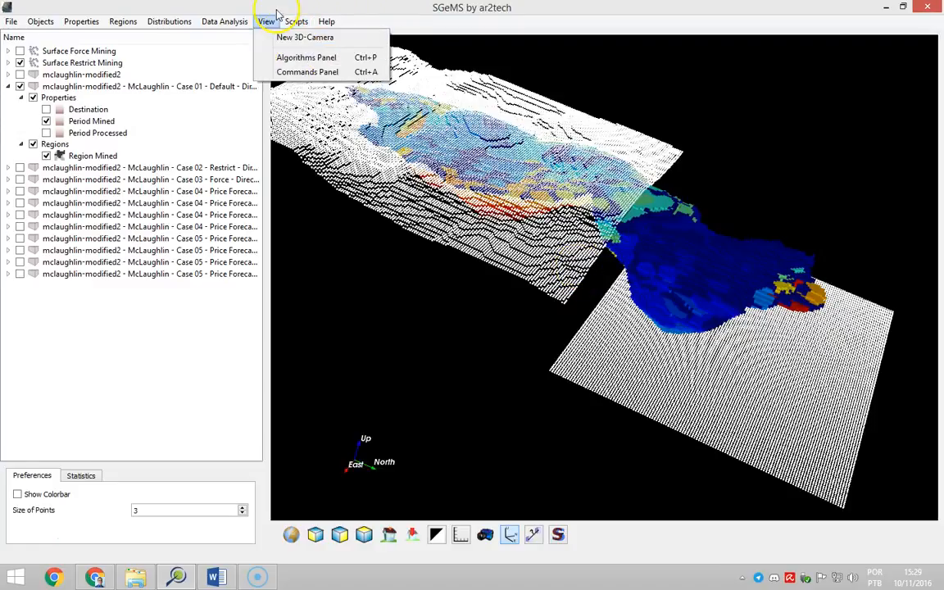
left_click(282, 60)
left_click(84, 100)
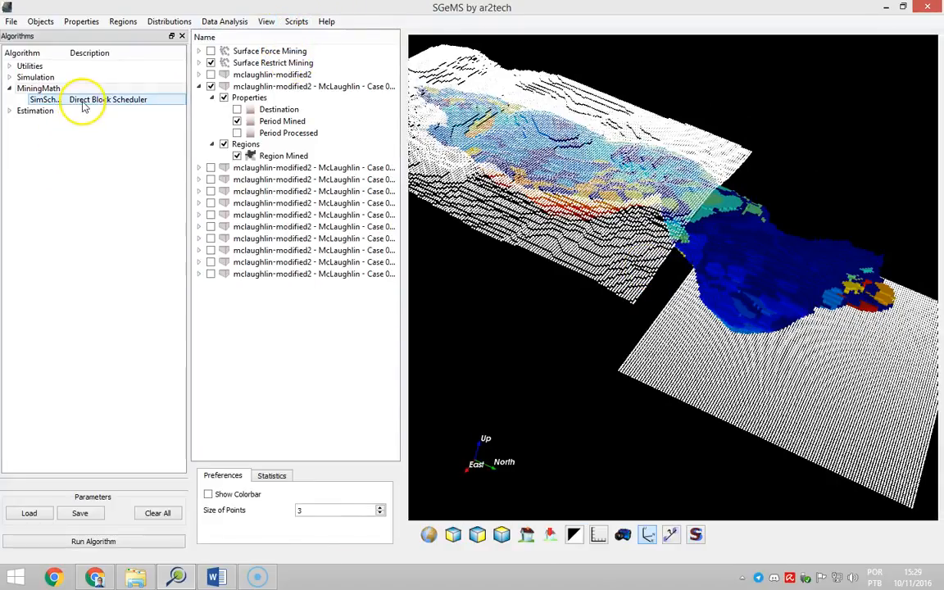
left_click(85, 542)
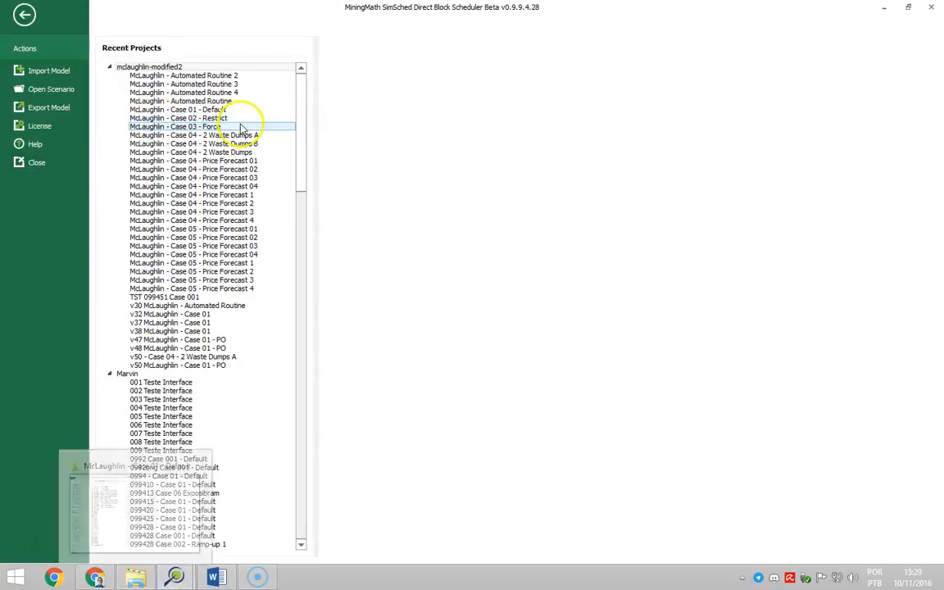
Step: Open the recent project McLaughlin - Case 02 - Restrict and display the overview of its scheduling parameters
left_click(237, 117)
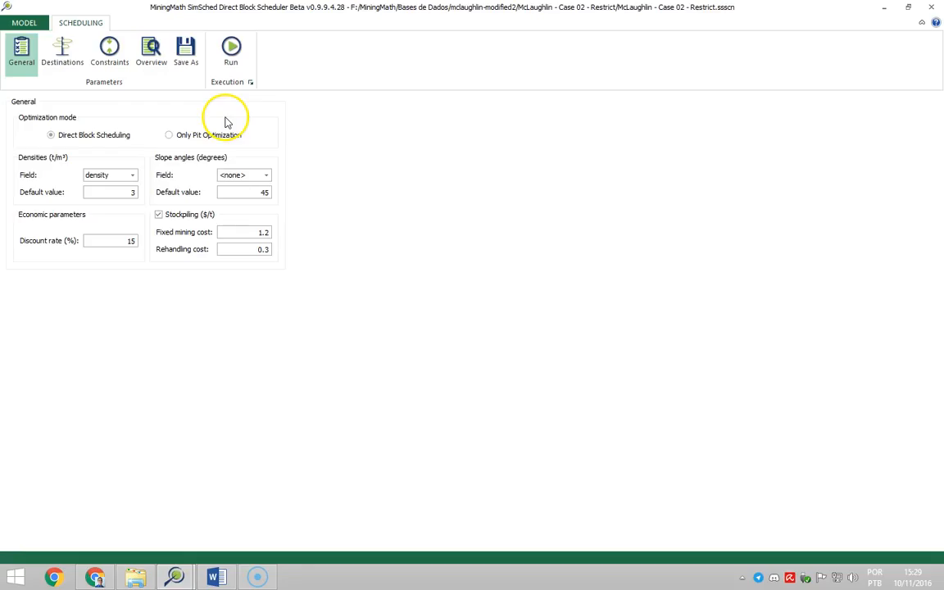
double_click(225, 119)
left_click(151, 49)
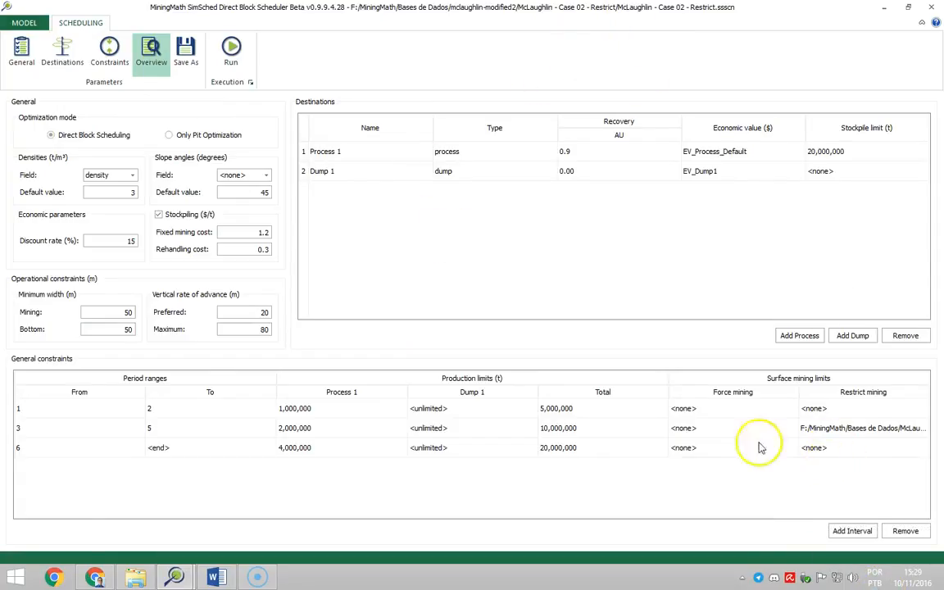
Step: Examine the restrict mining surface assigned to periods 3 to 5 and the restrict setting of the interval from period 6
left_click(834, 429)
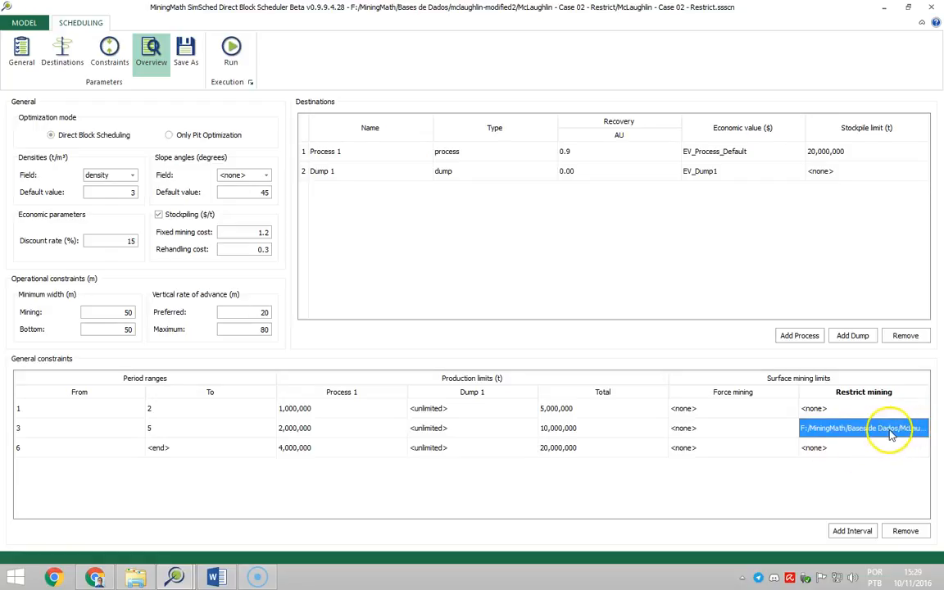
left_click_drag(892, 434, 224, 459)
left_click(50, 428)
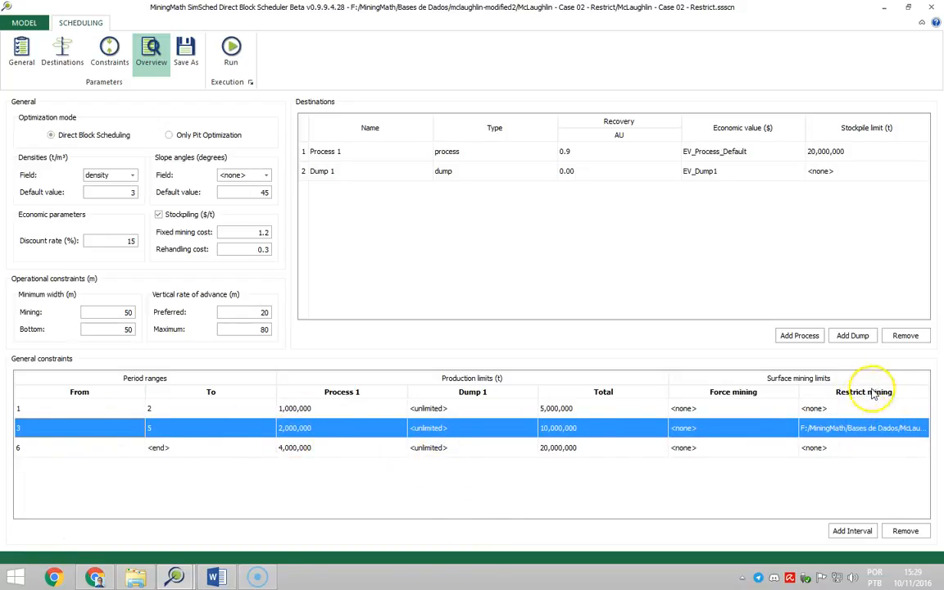
left_click(184, 435)
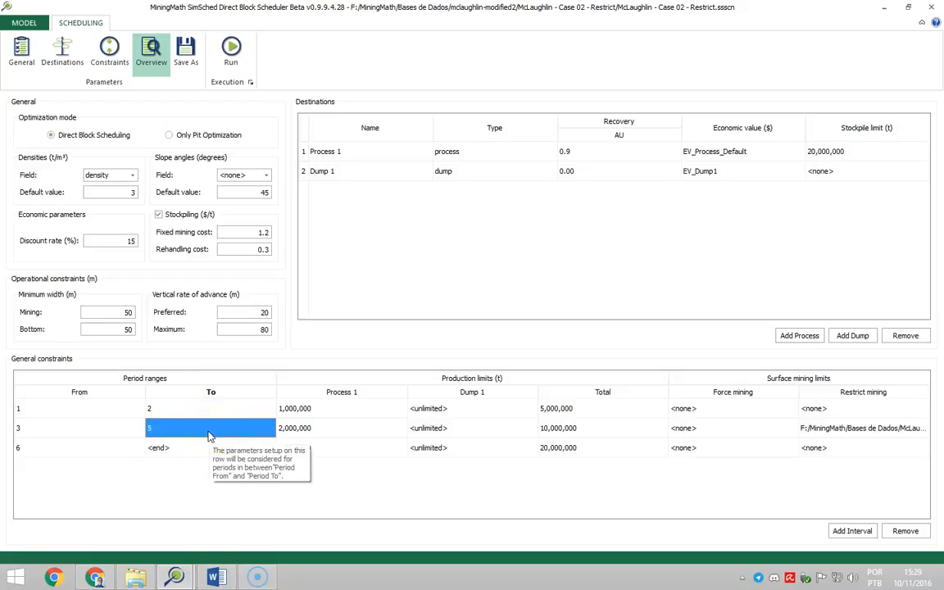
left_click_drag(846, 430, 106, 436)
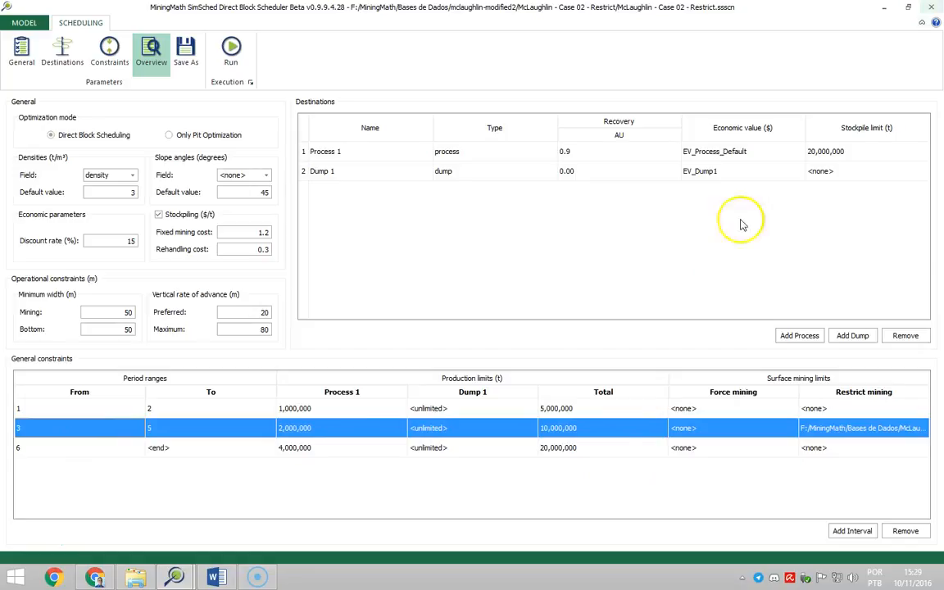
left_click(869, 451)
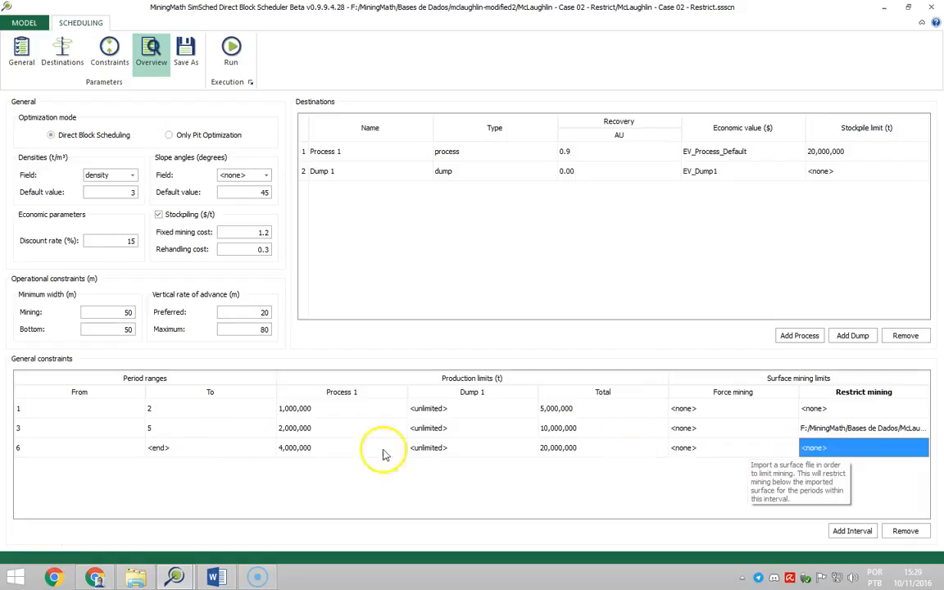
left_click(183, 450)
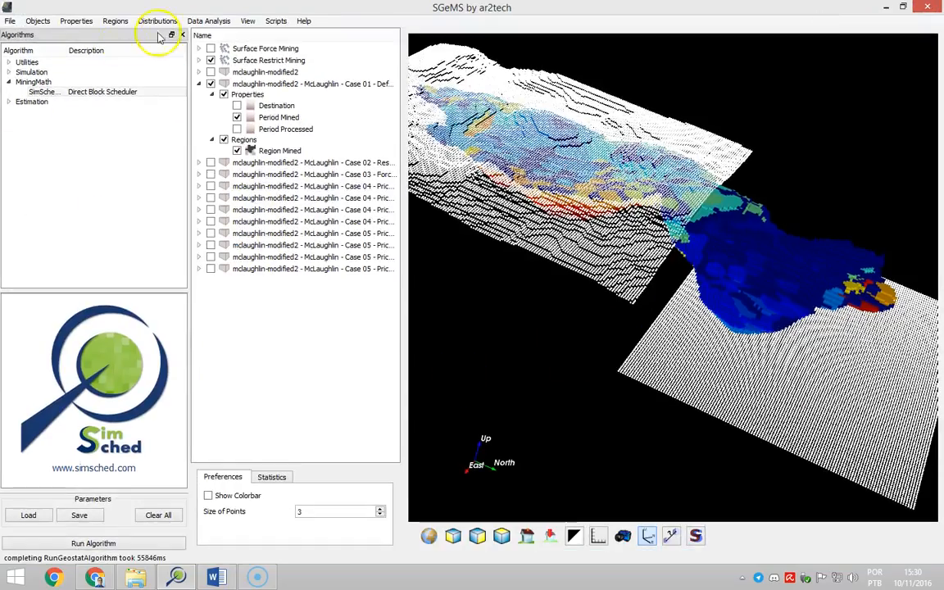
Step: Back in SGeMS, hide the Algorithms panel and the Surface Restrict Mining points, leaving only the Case 01 pit displayed
left_click(182, 36)
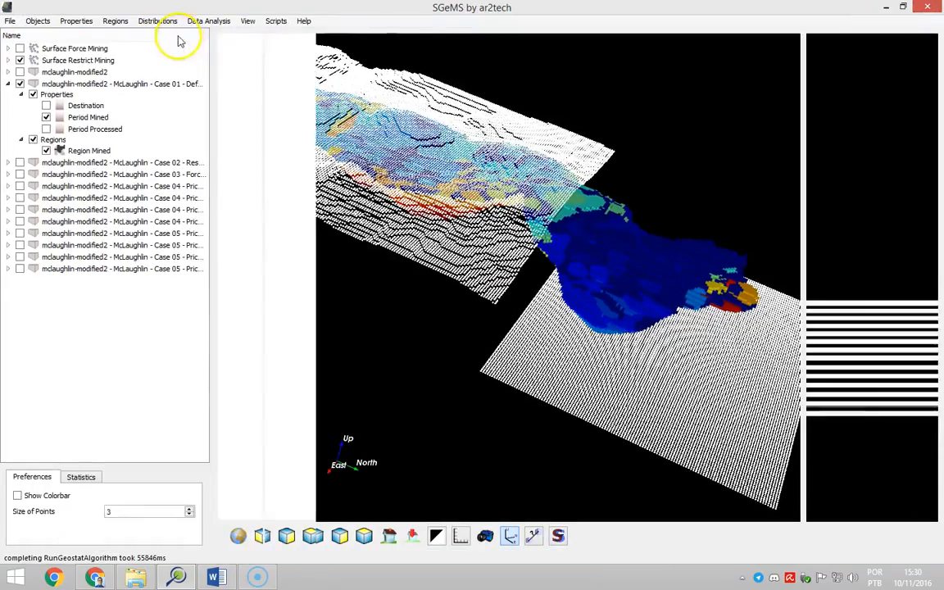
left_click_drag(544, 275, 680, 360)
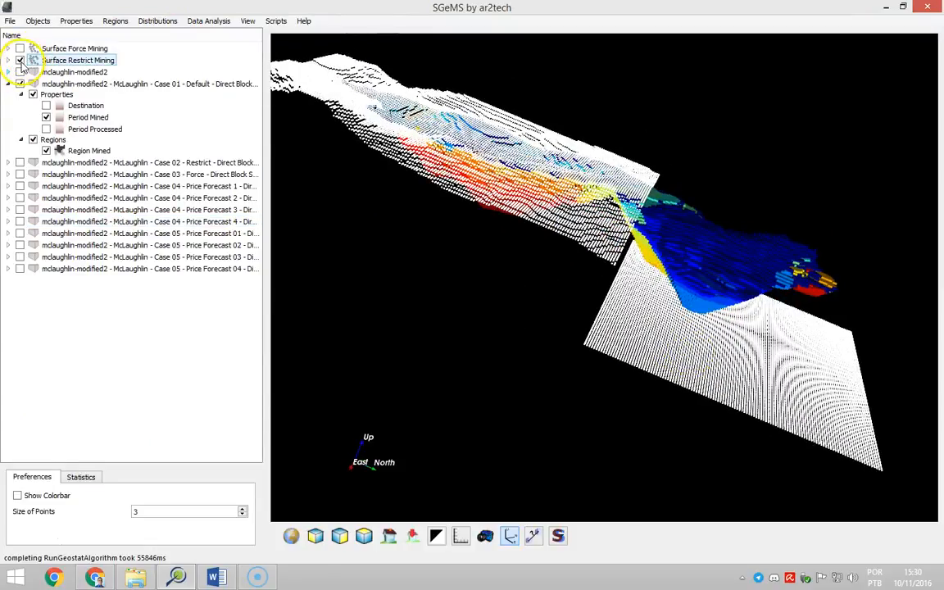
left_click(20, 60)
left_click_drag(763, 337, 624, 300)
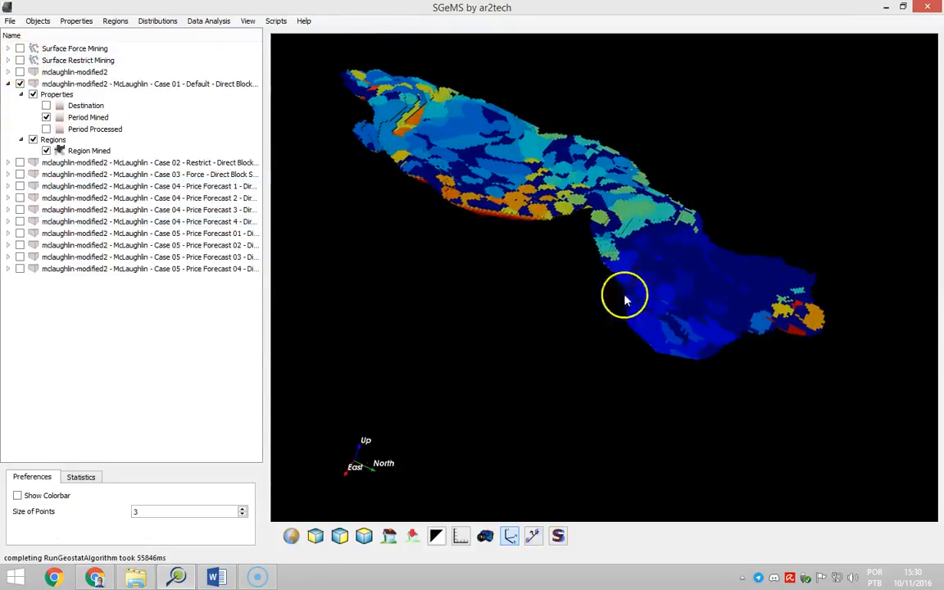
Step: Switch to the McLaughlin - Case 01 - Default folder, open the TopographySurface file in Excel and dock its window to the left half of the screen
left_click(137, 580)
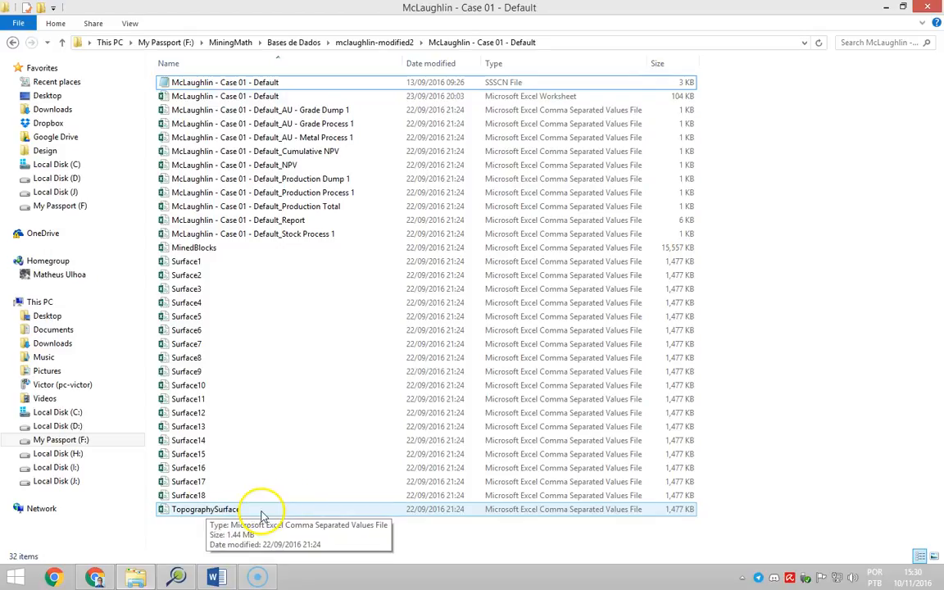
left_click_drag(700, 260, 233, 497)
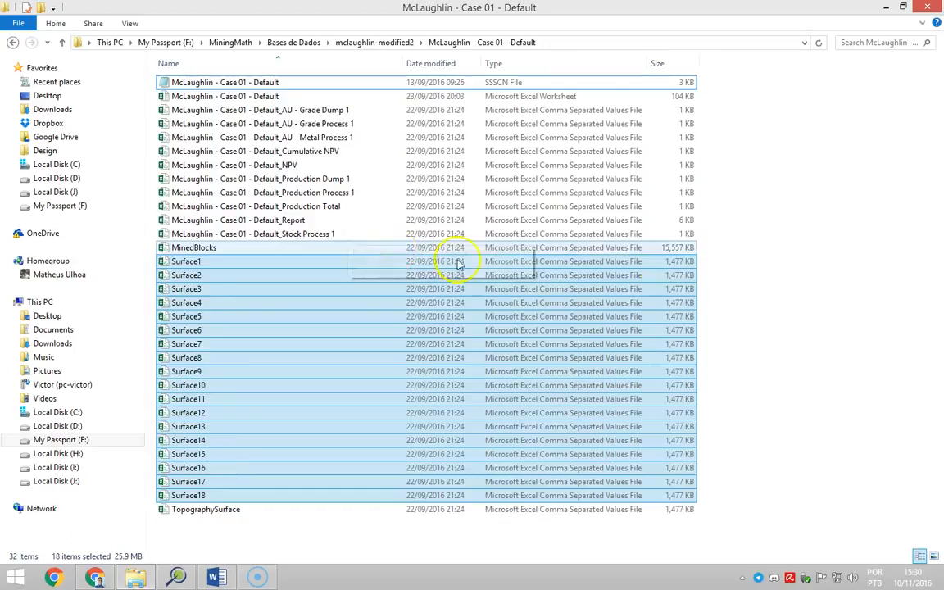
left_click(706, 263)
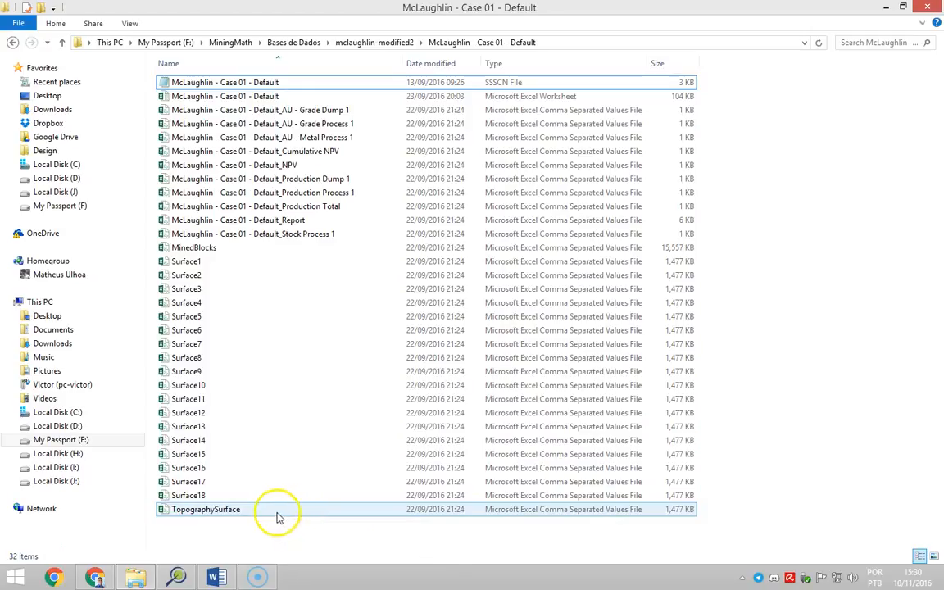
double_click(275, 512)
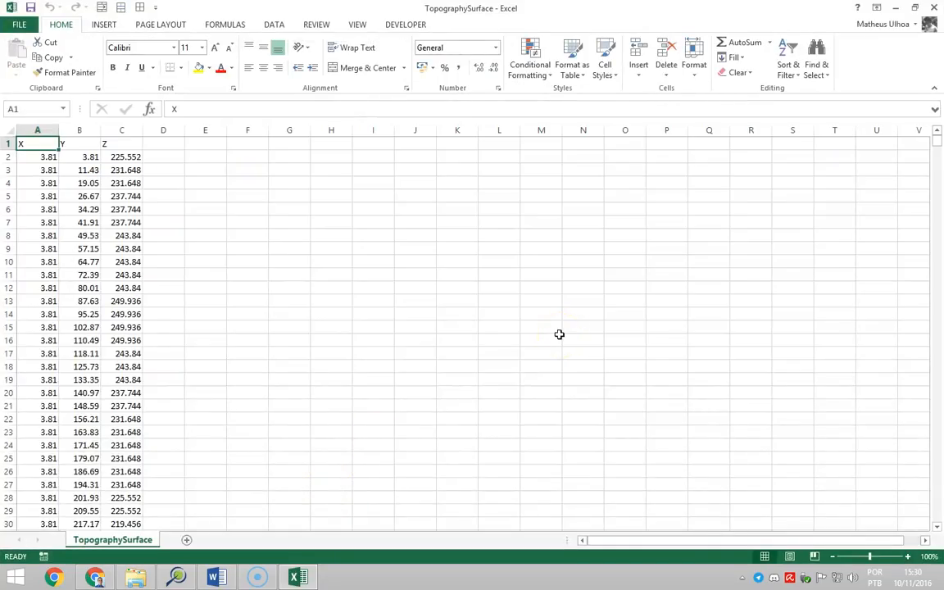
key("super+Left")
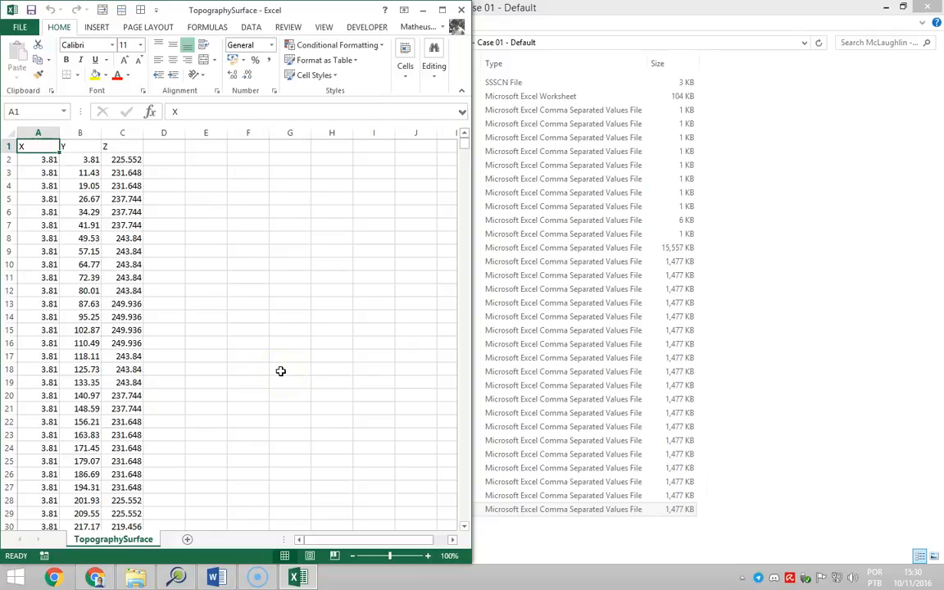
Step: Open the Surface12 file from the McLaughlin - Case 01 - Default folder and tile its window beside TopographySurface
left_click(742, 283)
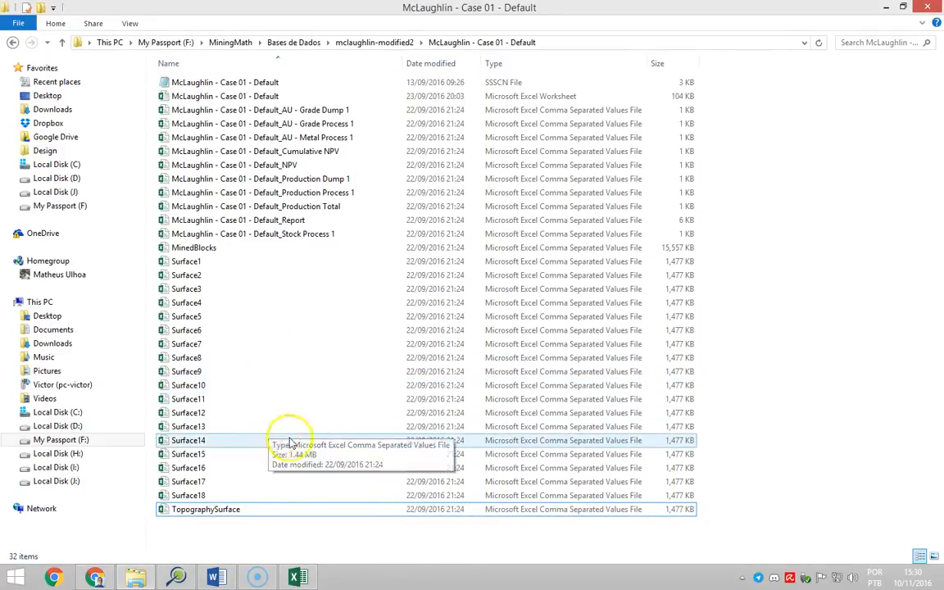
double_click(230, 416)
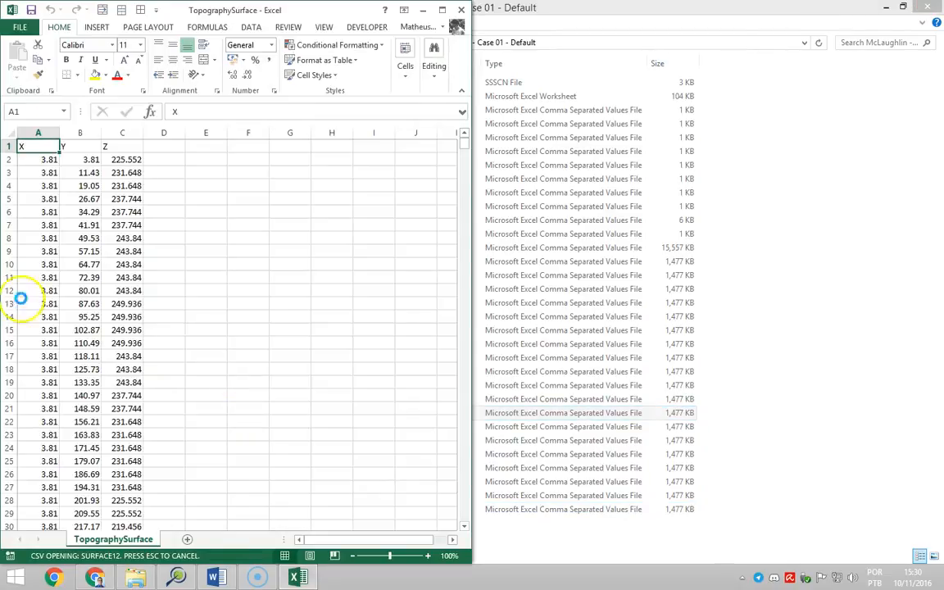
key("super+Right")
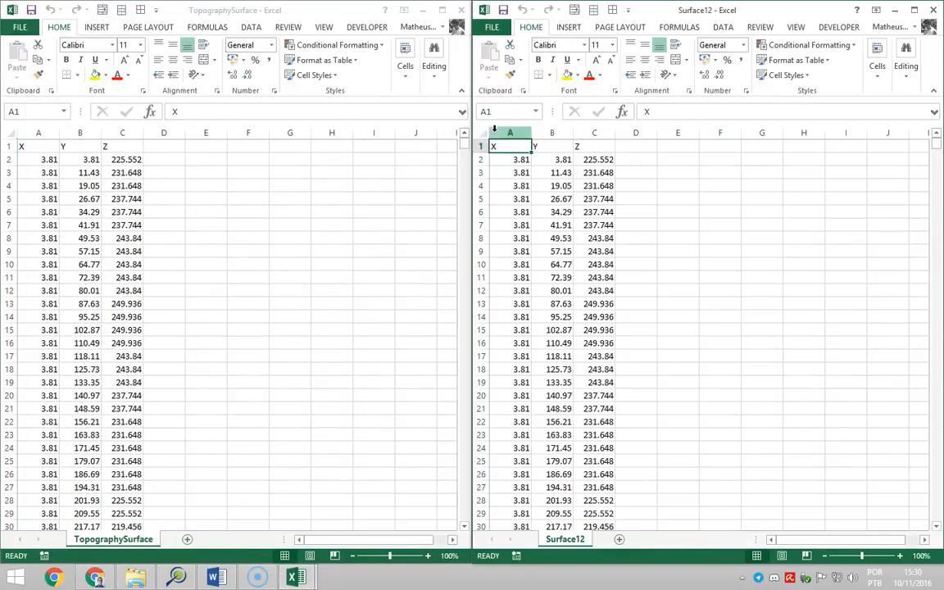
Step: Copy the X, Y and Z columns of Surface12 into TopographySurface starting at column E
left_click_drag(591, 132, 504, 131)
key("ctrl+c")
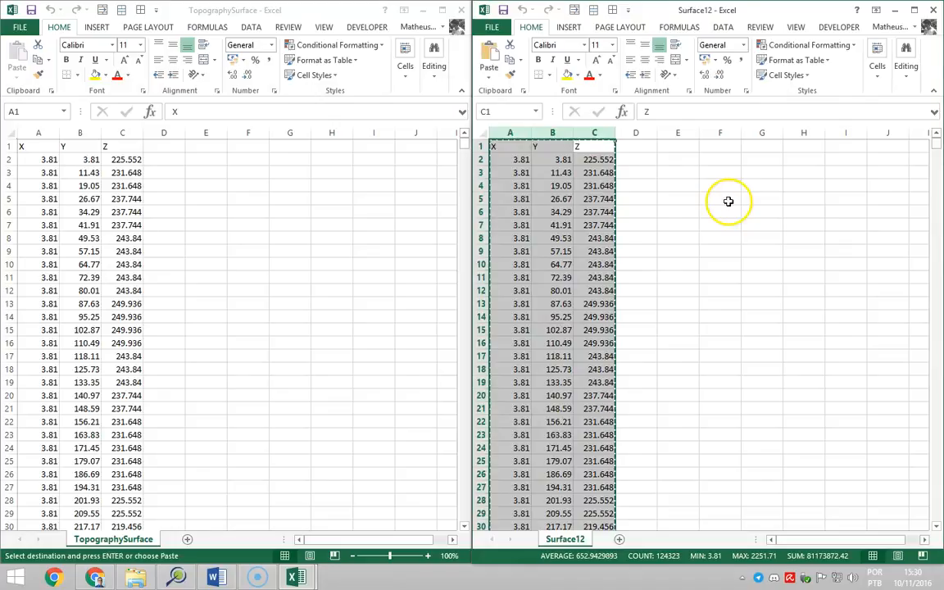
left_click(209, 133)
key("ctrl+v")
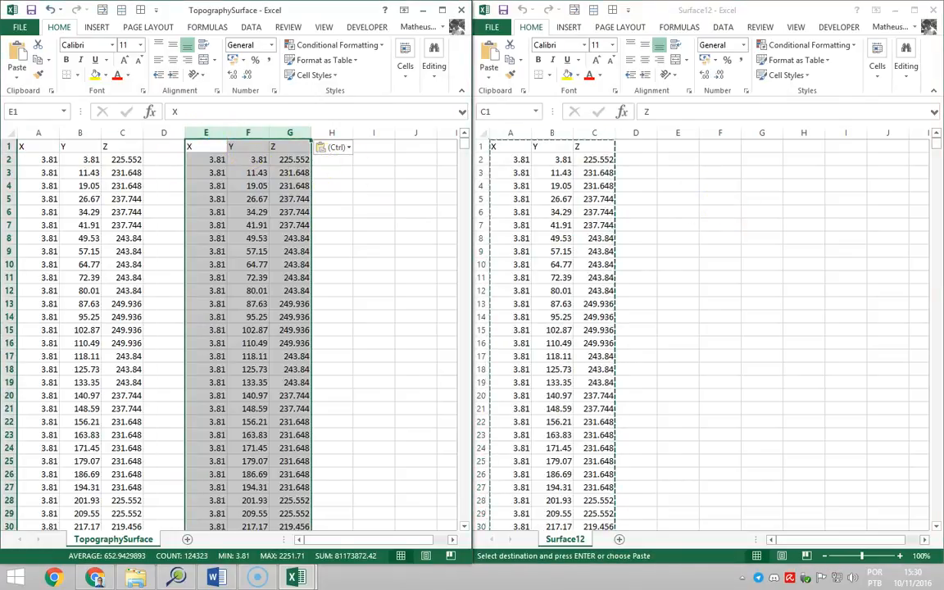
Step: Close Surface12 without keeping the clipboard contents, maximize the TopographySurface window and deselect the pasted columns
left_click(936, 9)
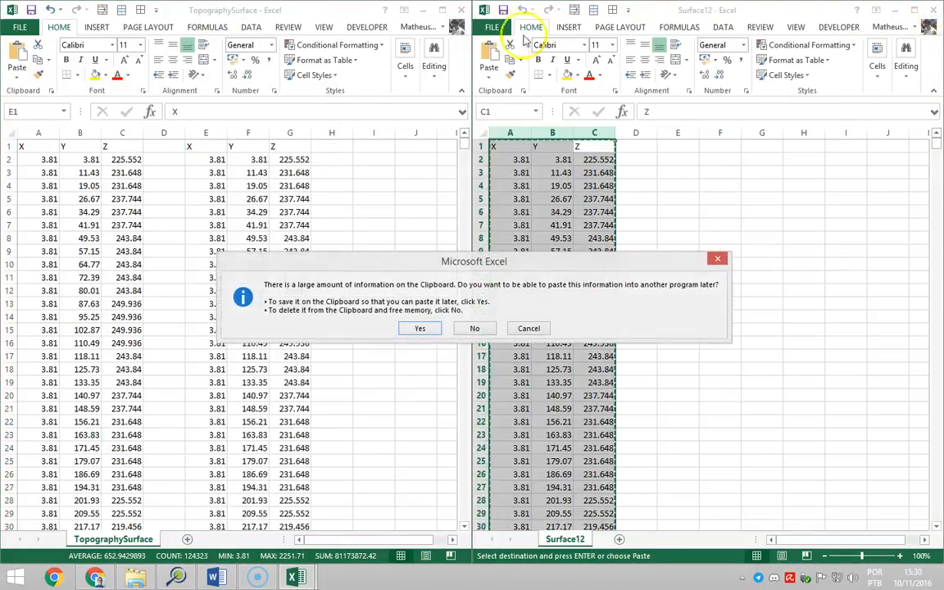
left_click(476, 327)
left_click(443, 12)
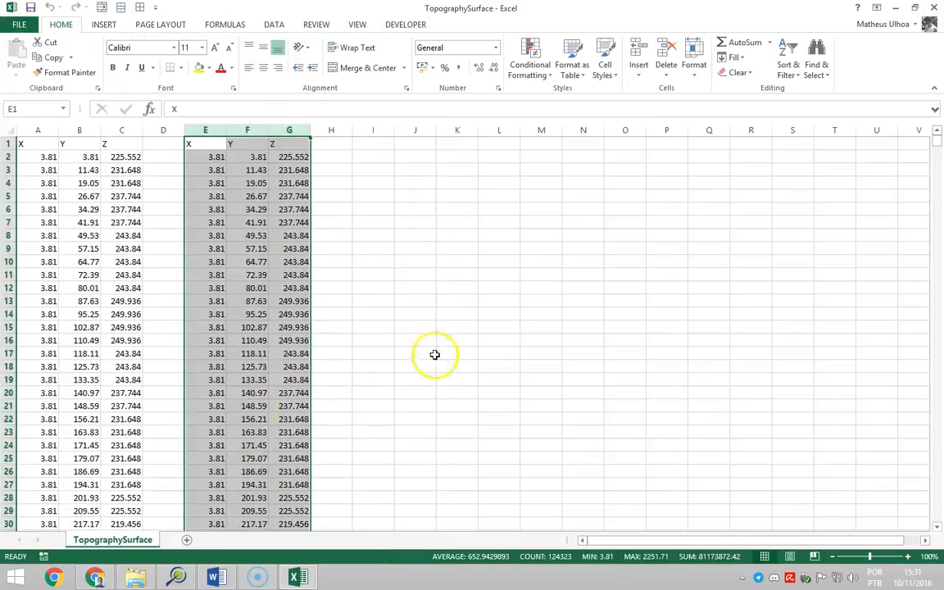
left_click(416, 274)
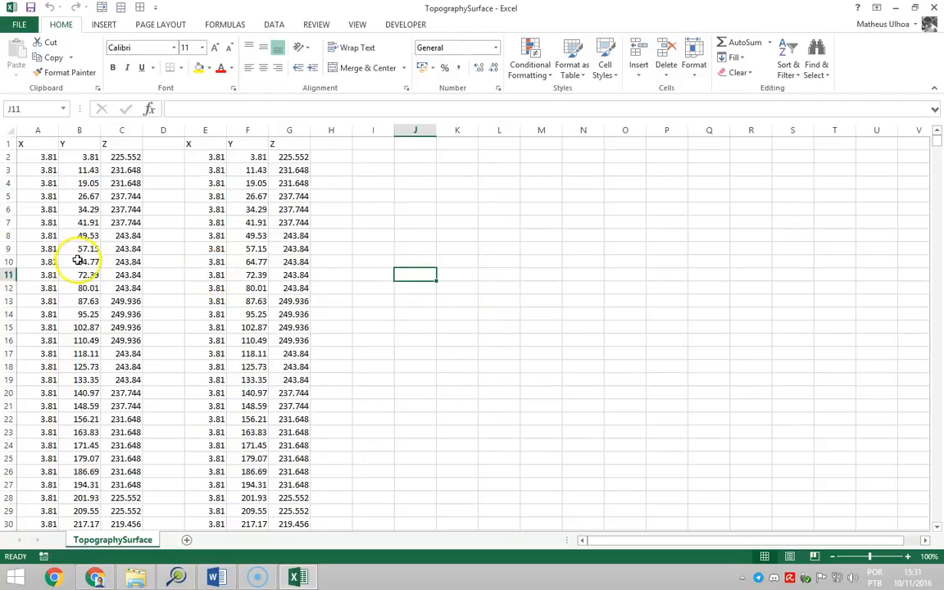
Step: Compare the X and Y coordinates and Z elevations of the two surfaces row by row at several places down the sheet
left_click(41, 300)
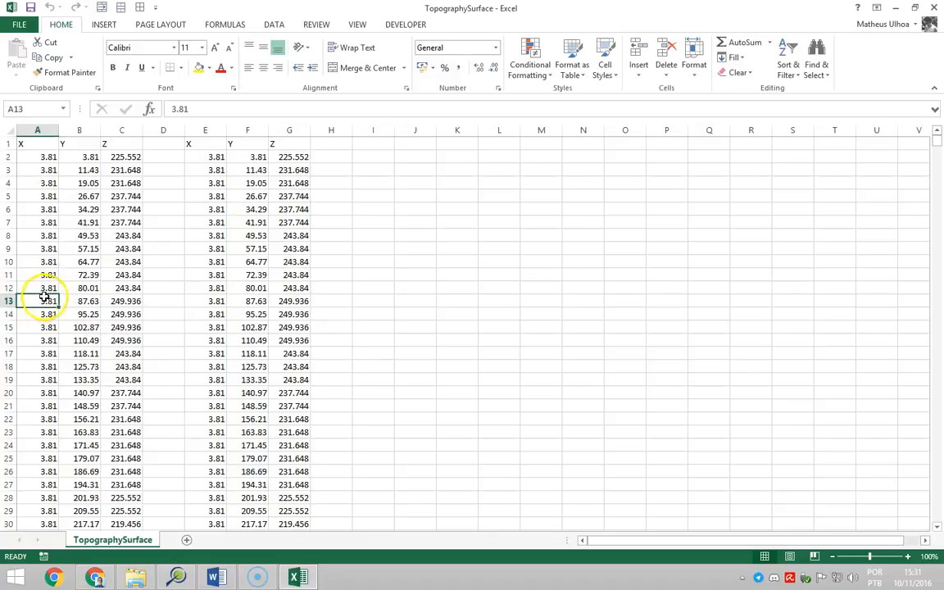
left_click_drag(43, 145, 79, 145)
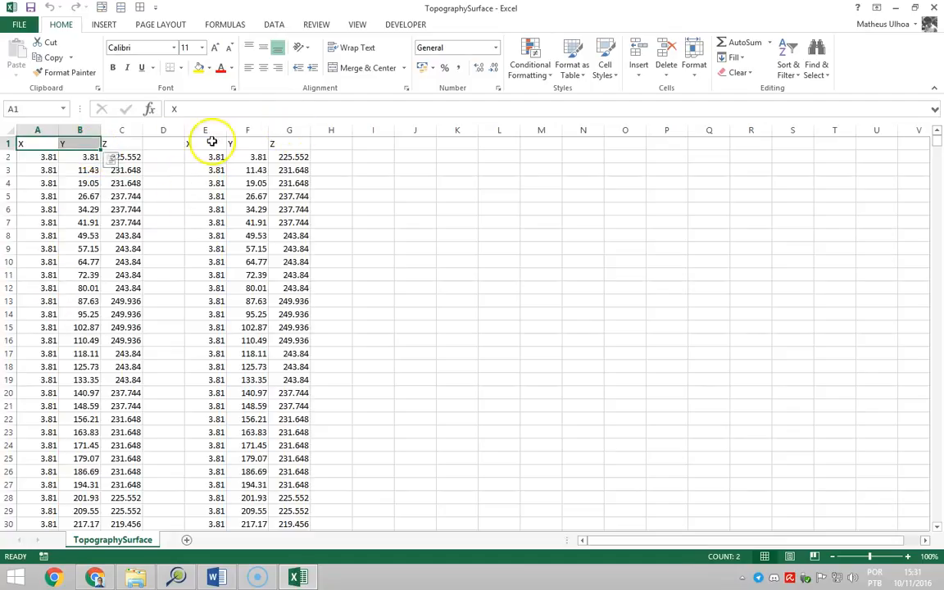
left_click_drag(211, 142, 248, 144)
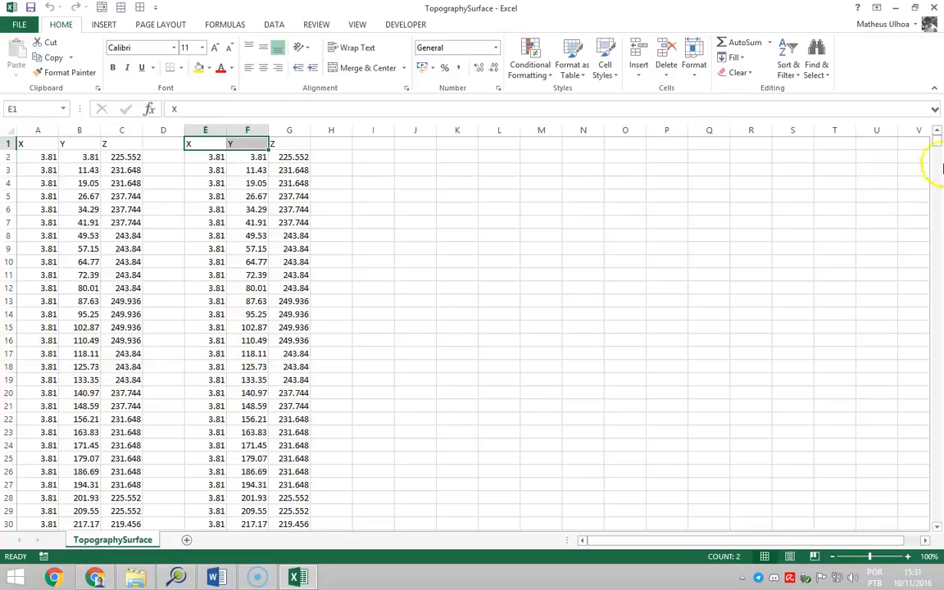
left_click_drag(939, 146, 934, 177)
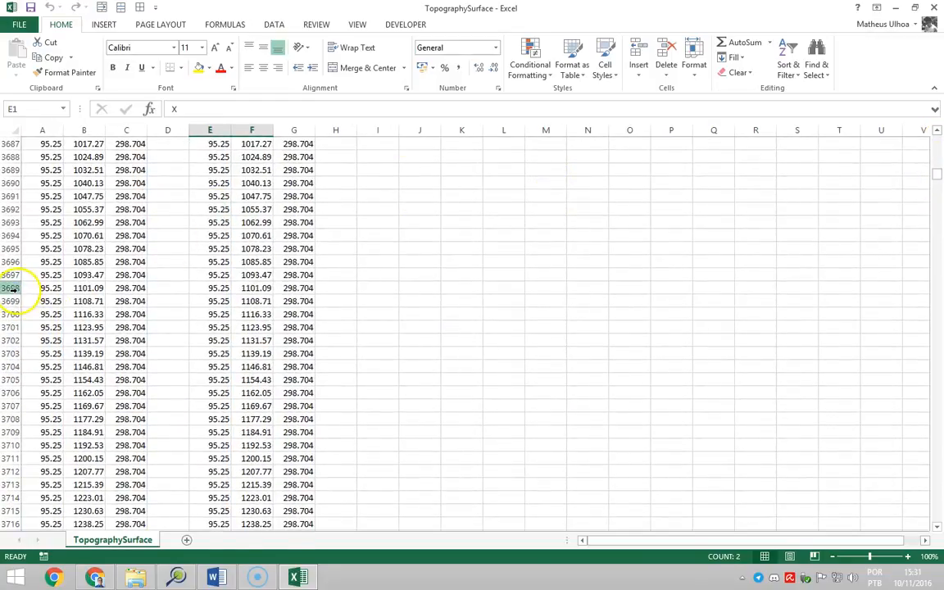
left_click(9, 288)
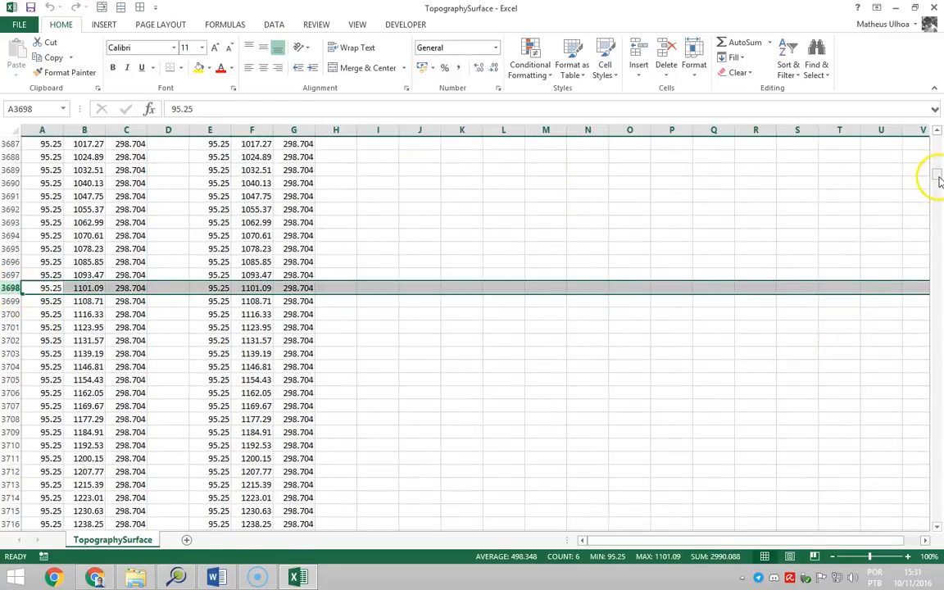
left_click_drag(939, 178, 934, 299)
left_click(12, 340)
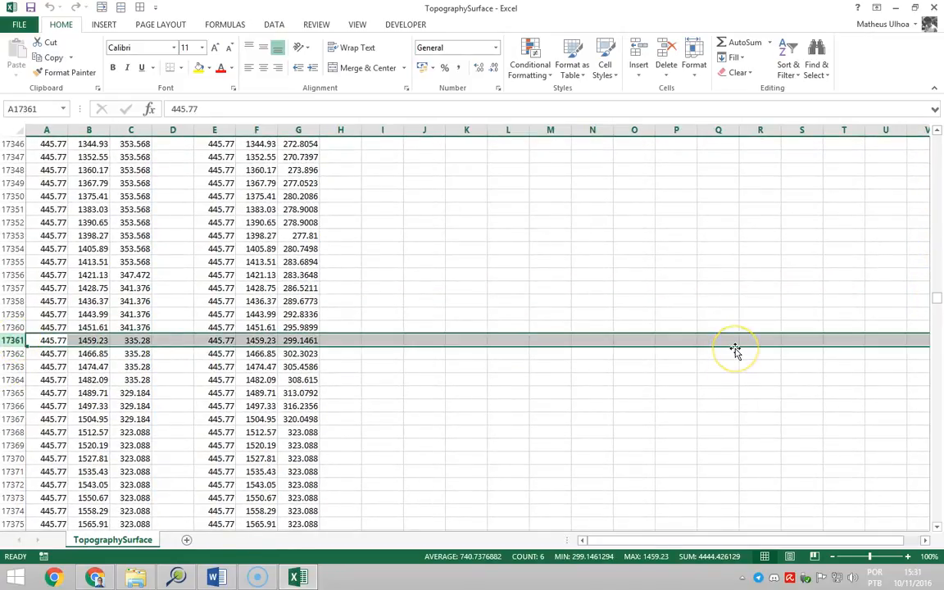
left_click_drag(938, 298, 937, 381)
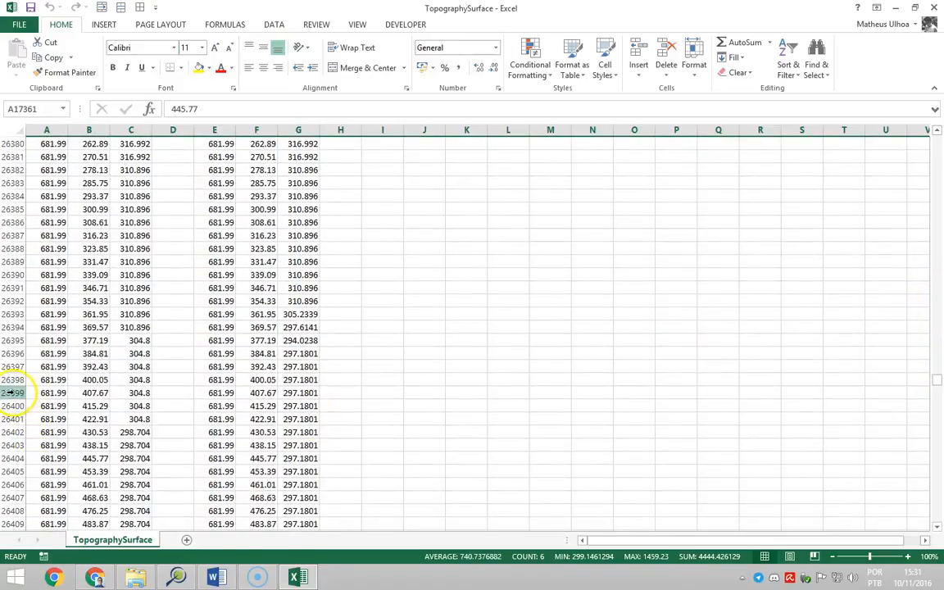
left_click(12, 392)
left_click_drag(936, 382, 939, 487)
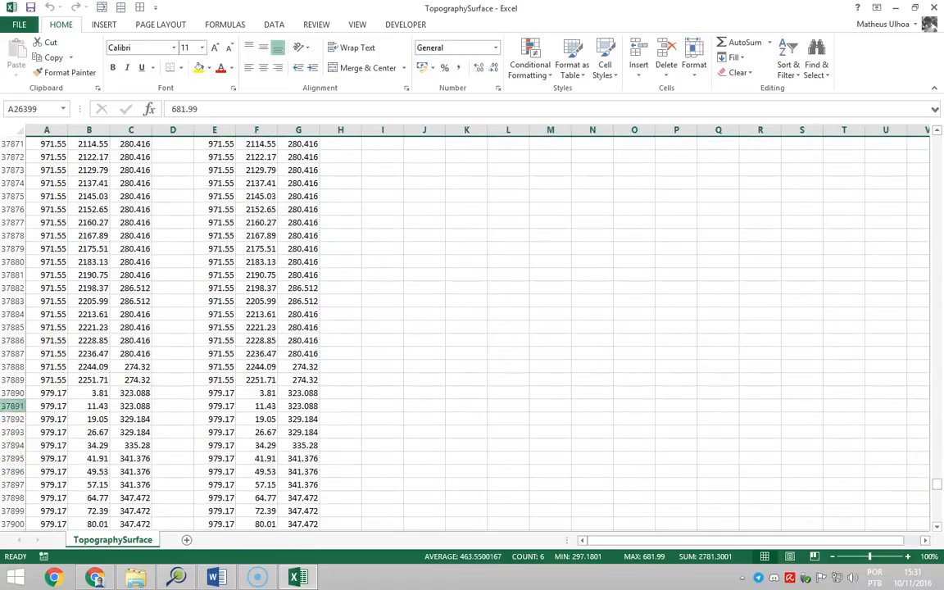
left_click_drag(940, 494, 940, 516)
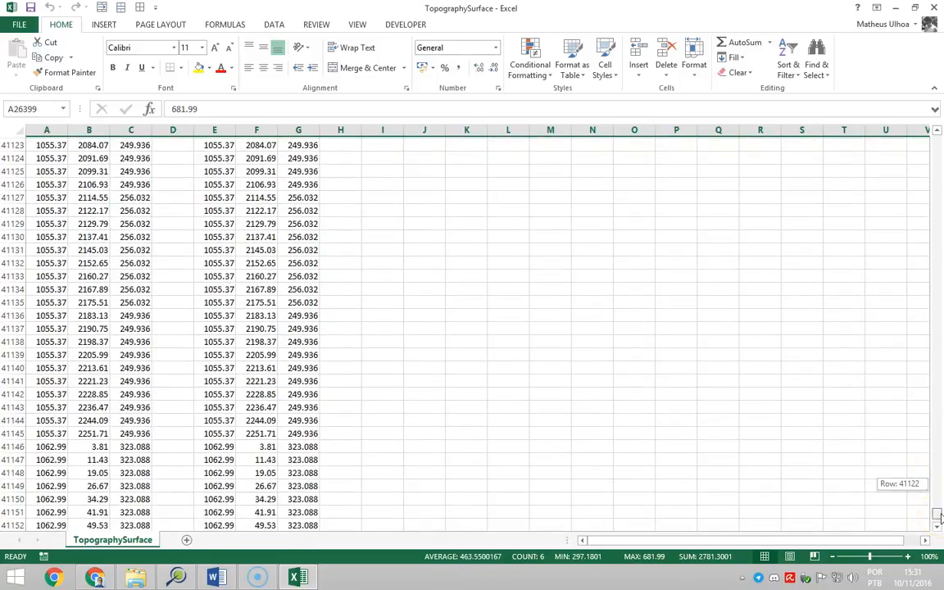
left_click_drag(940, 517, 937, 133)
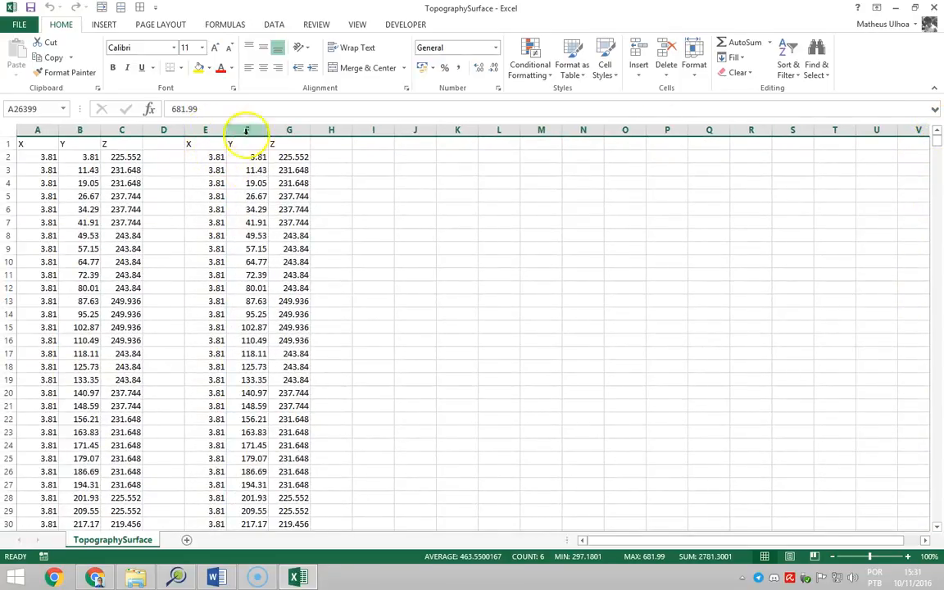
Step: Delete the blank column D and the duplicate X and Y columns E and F so both Z columns are adjacent
left_click(281, 145)
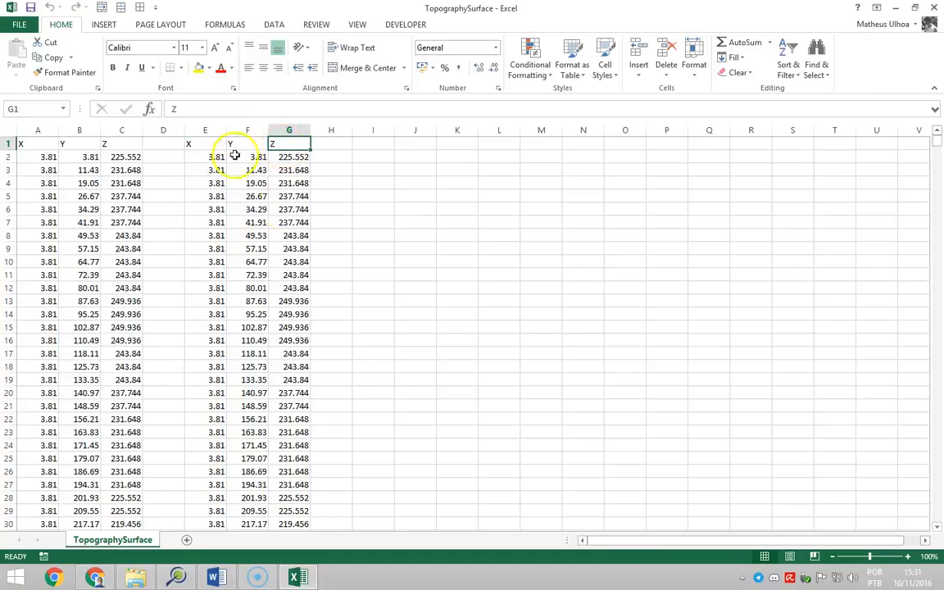
left_click_drag(260, 125, 163, 131)
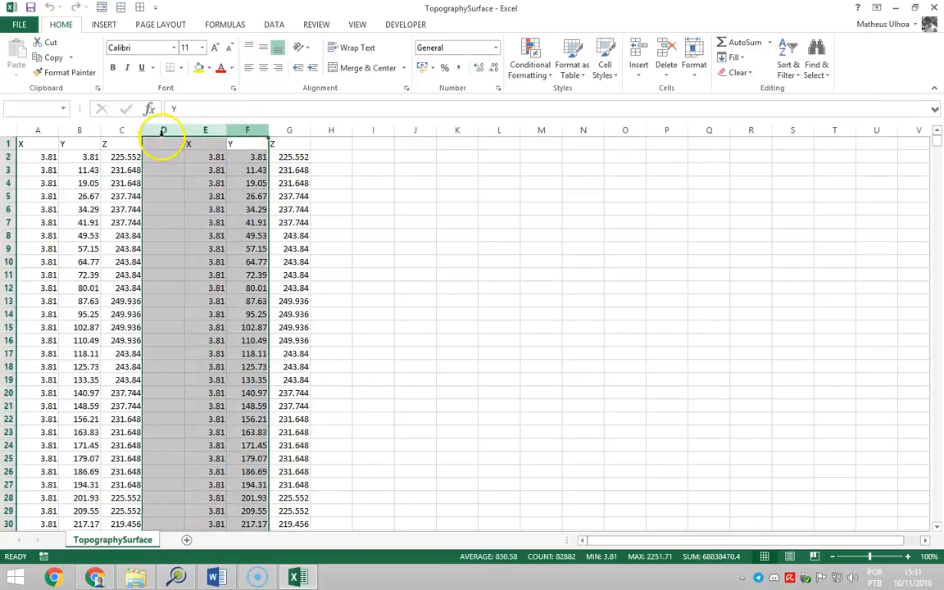
right_click(165, 133)
left_click(211, 242)
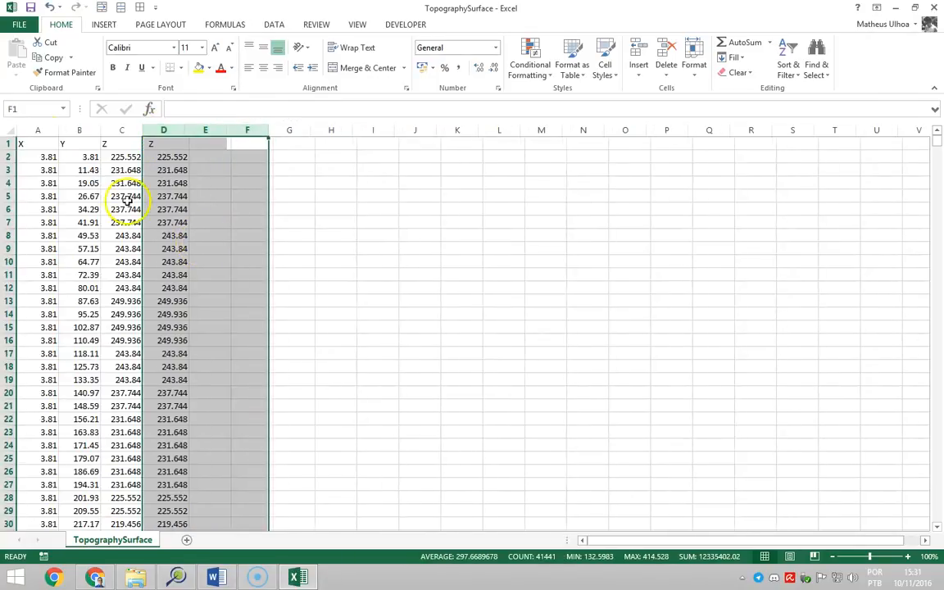
Step: Rename the two Z column headers in C1 and D1 as Topography and Surface12
left_click(123, 142)
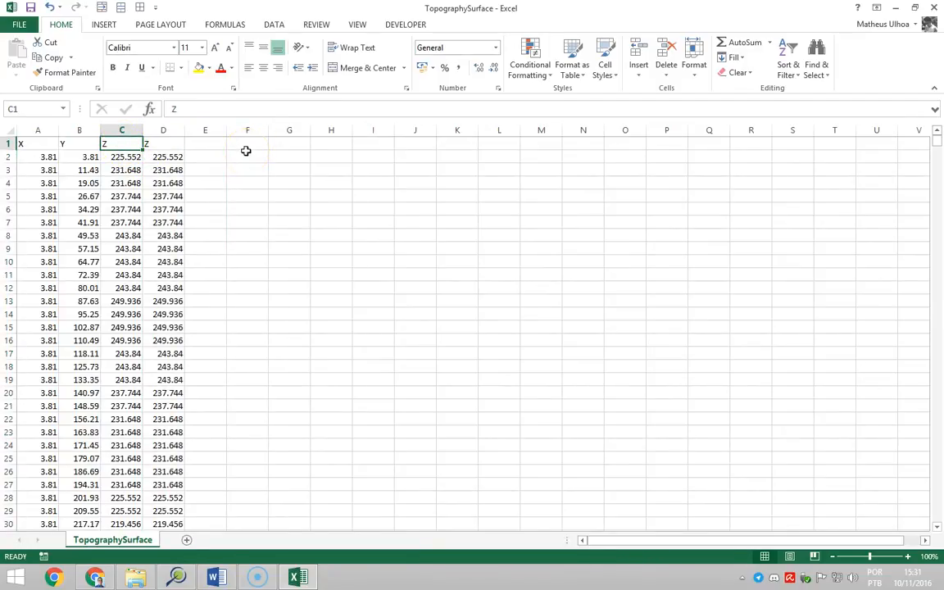
type("Topography")
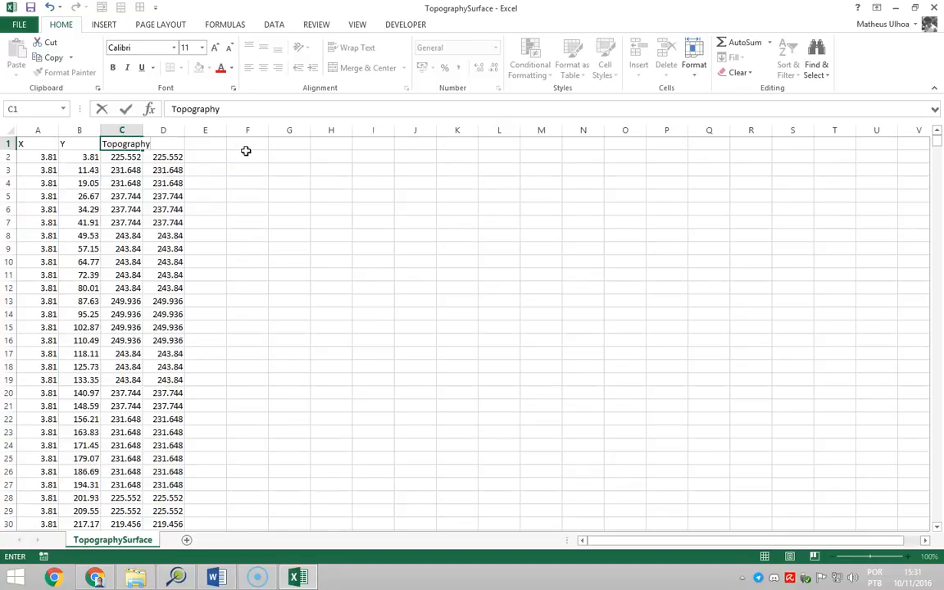
key("Return")
key("Right")
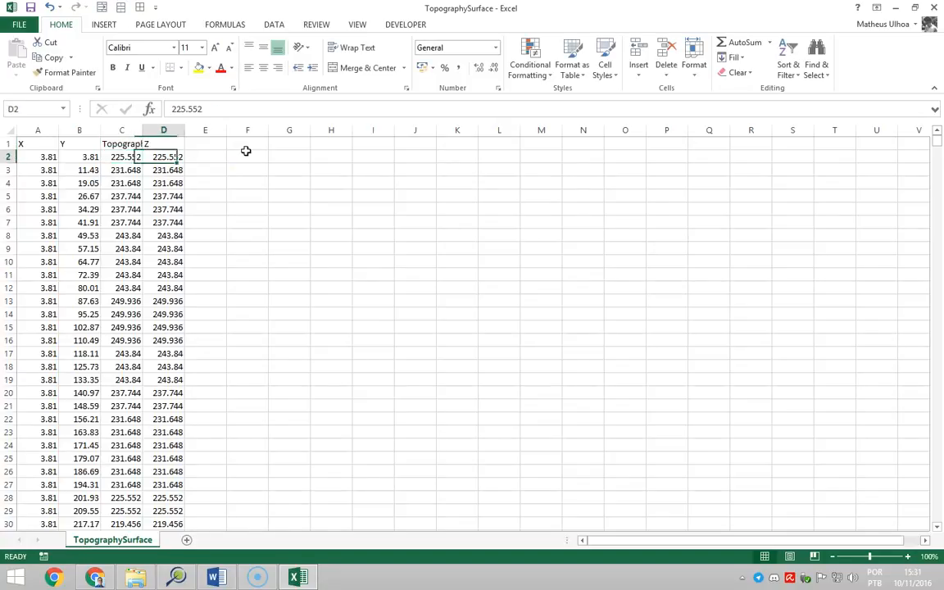
key("Up")
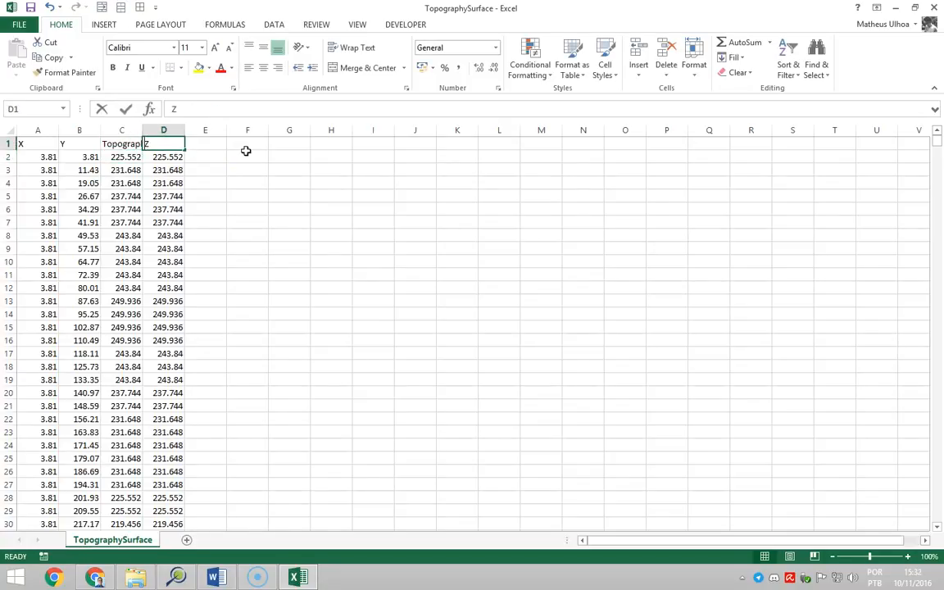
type("Surface12")
key("Return")
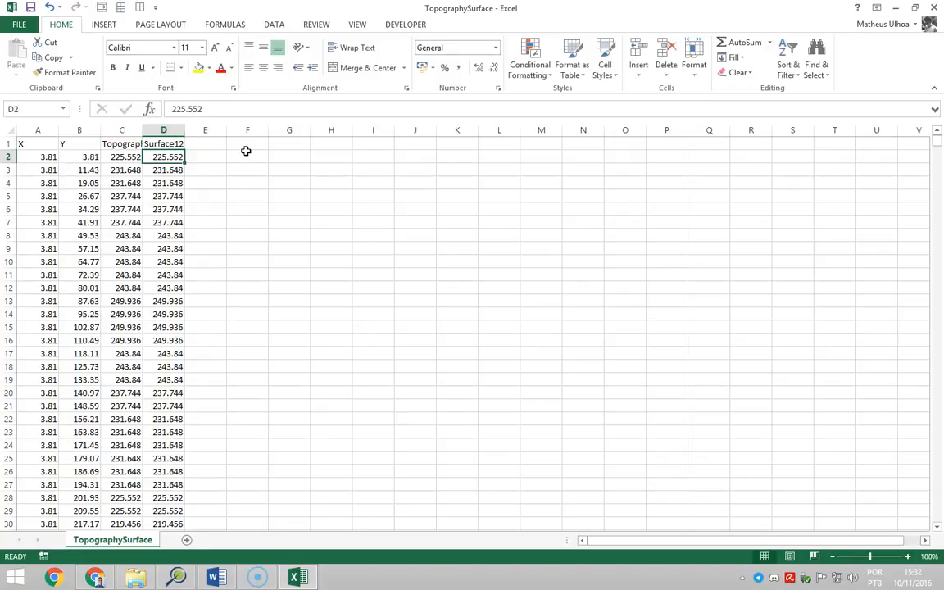
Step: Autofit the widths of columns A to D and centre their contents horizontally and vertically
left_click_drag(169, 130, 29, 124)
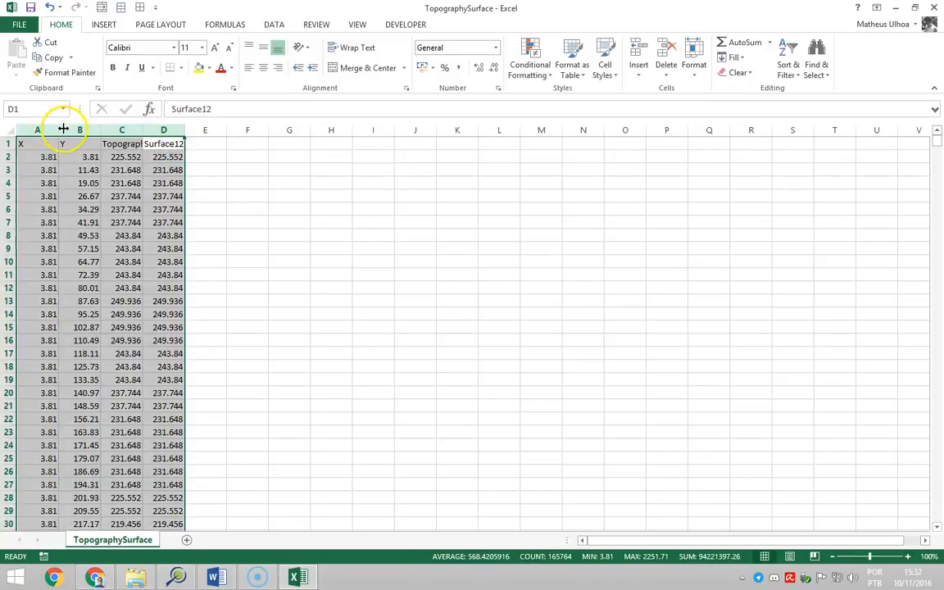
double_click(62, 128)
left_click(62, 127)
left_click_drag(190, 129, 32, 129)
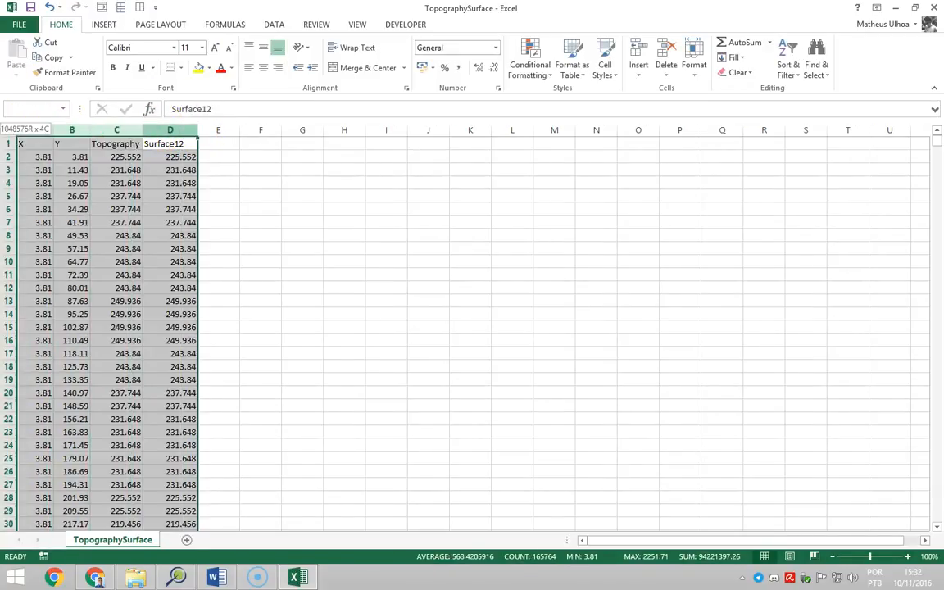
left_click(263, 68)
left_click(263, 47)
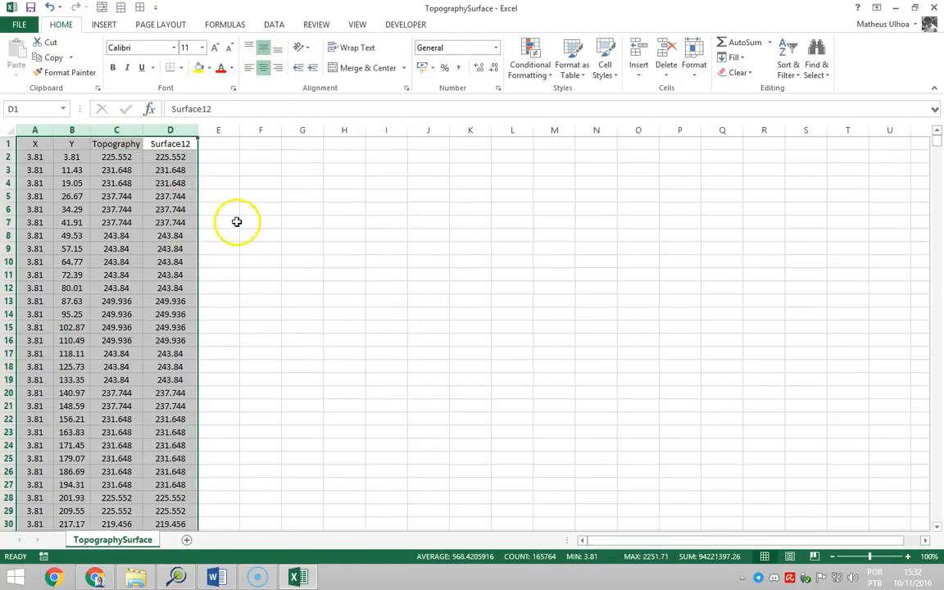
left_click(223, 145)
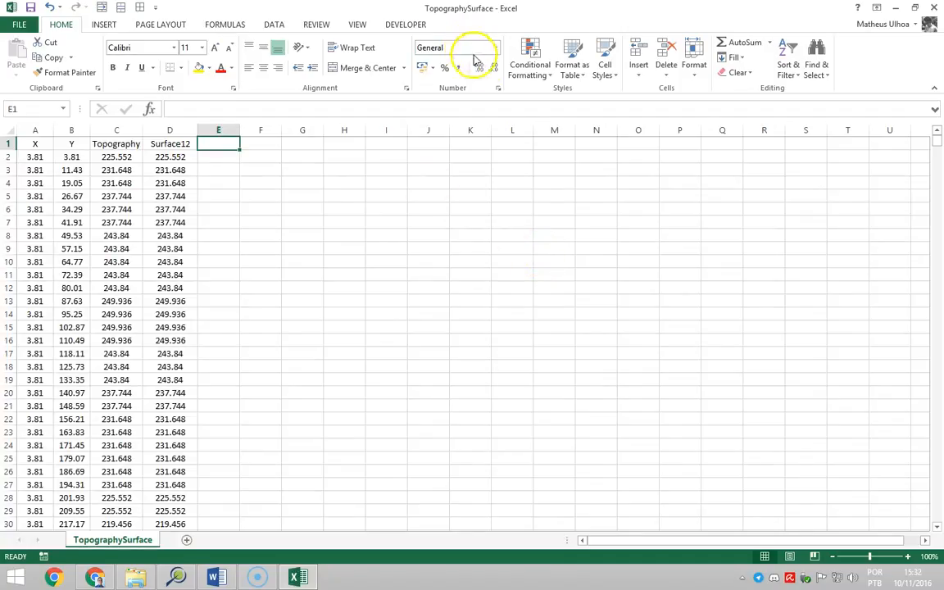
Step: Save the file as an Excel Workbook named SURFACE Restrict in the McLaughlin - Case 01 - Default folder
key("F12")
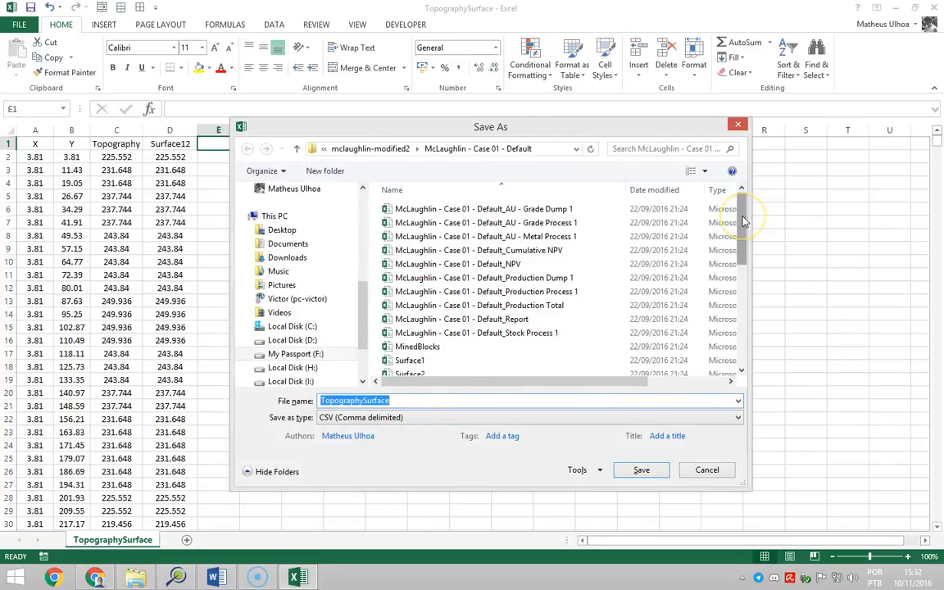
type("SURFACE Restrict")
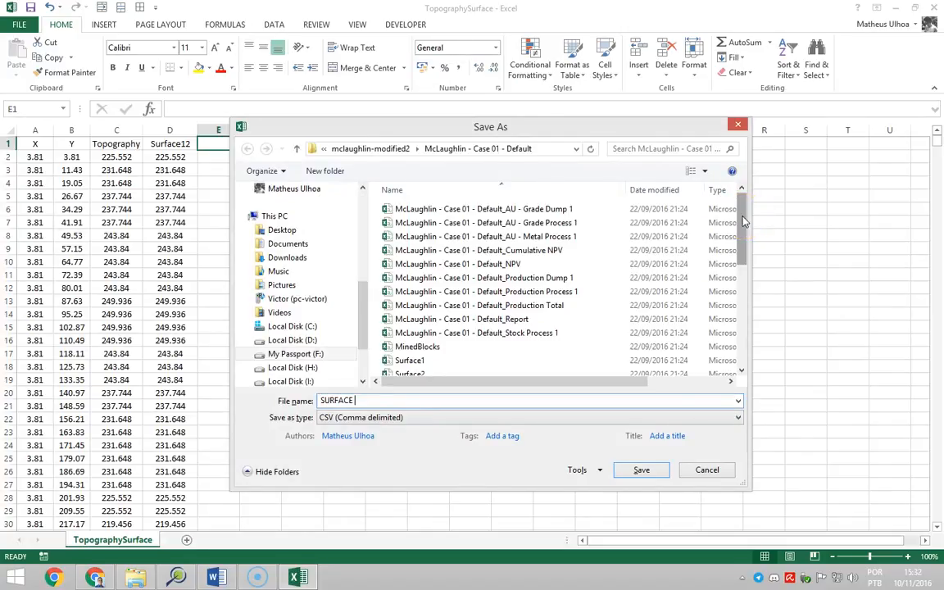
left_click(421, 417)
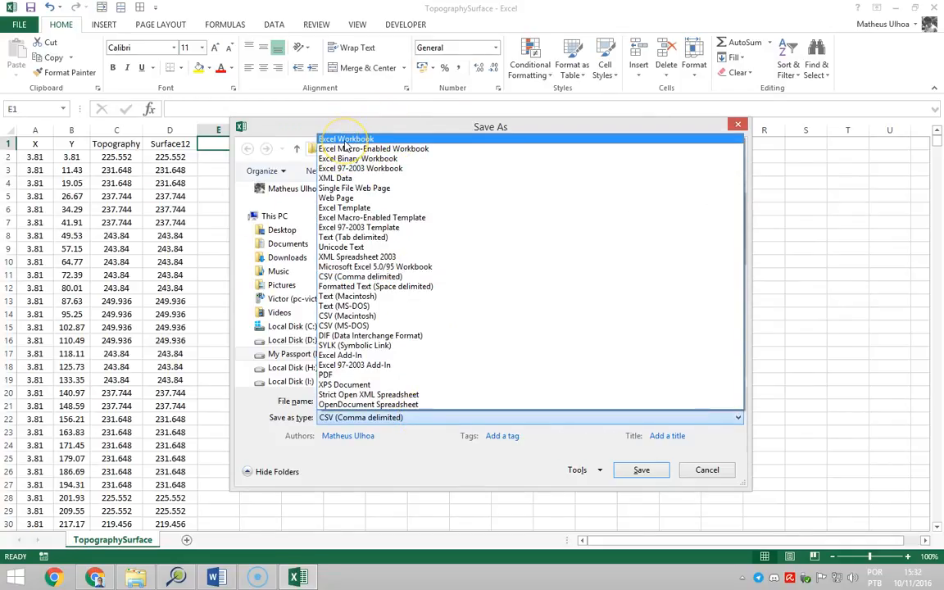
left_click(352, 140)
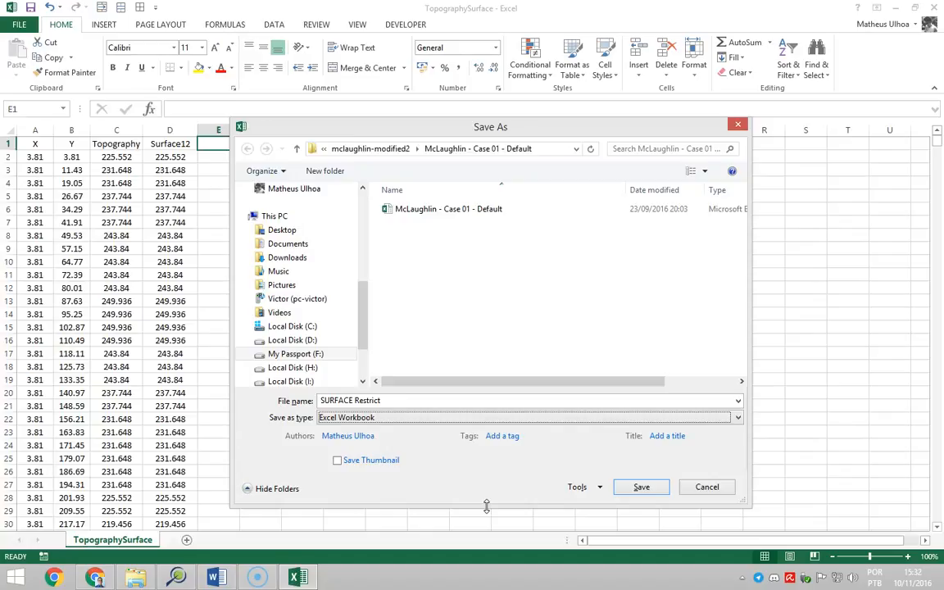
left_click(406, 417)
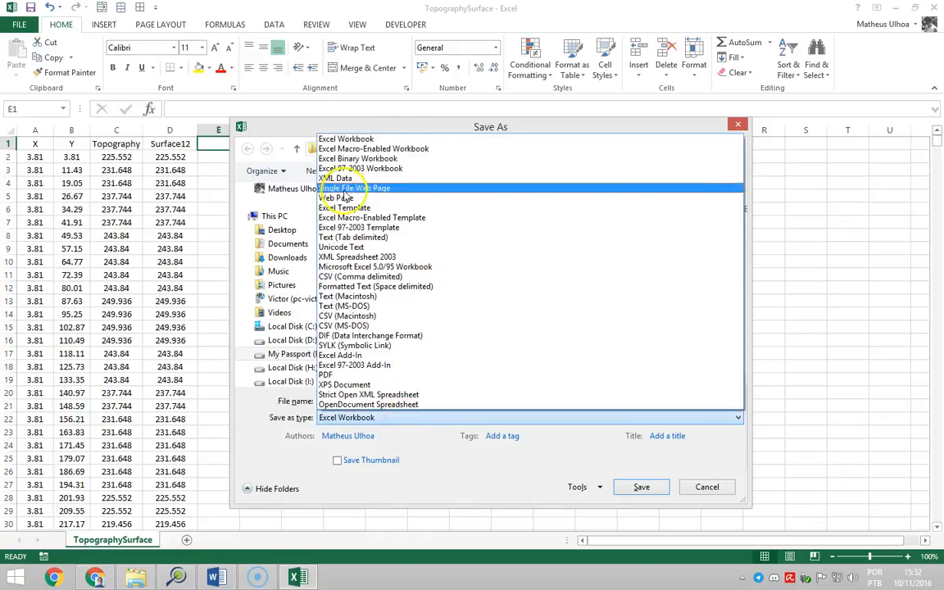
left_click(378, 141)
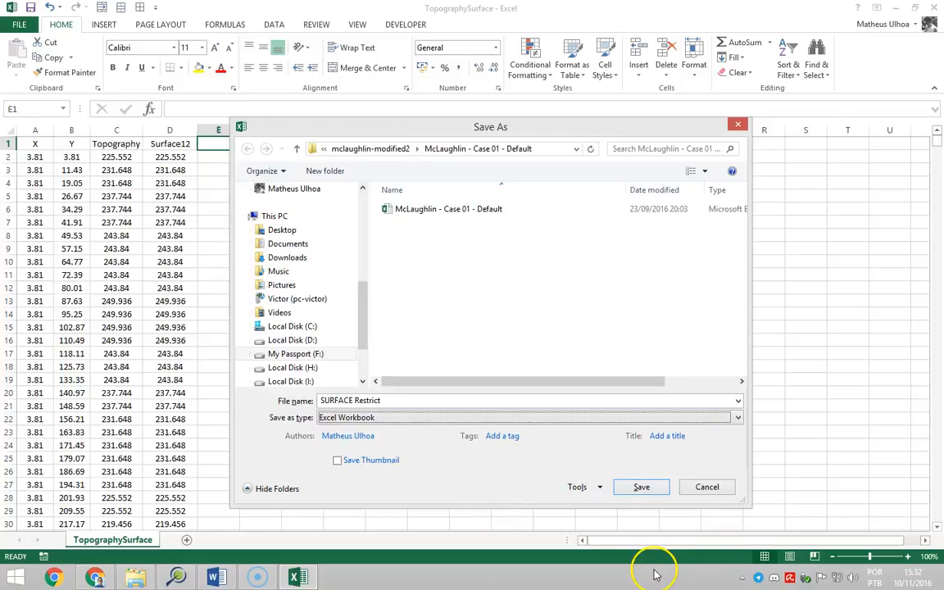
left_click(641, 487)
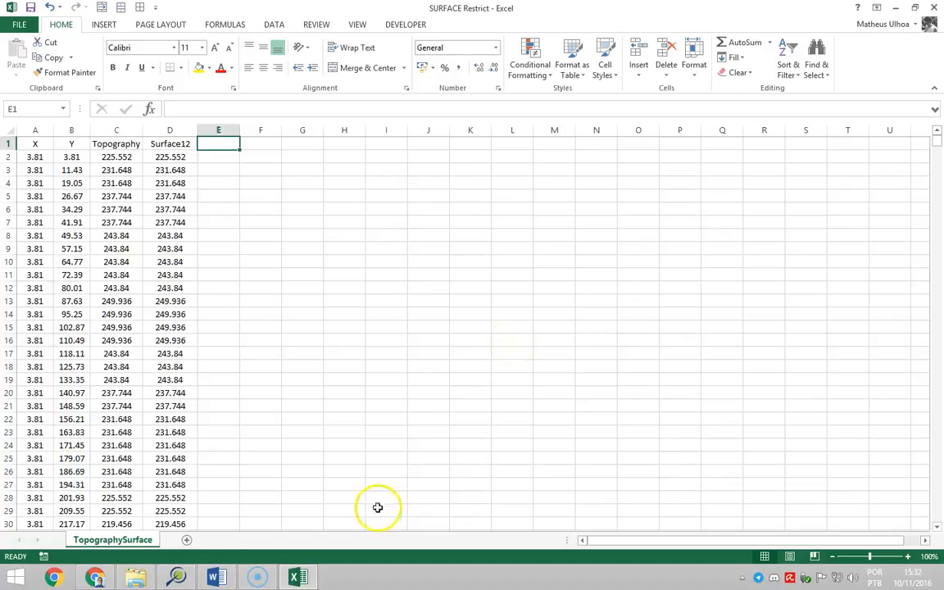
Step: Switch to SGeMS to view the Case 01 Period Mined model, and return to the Excel workbook
left_click(177, 577)
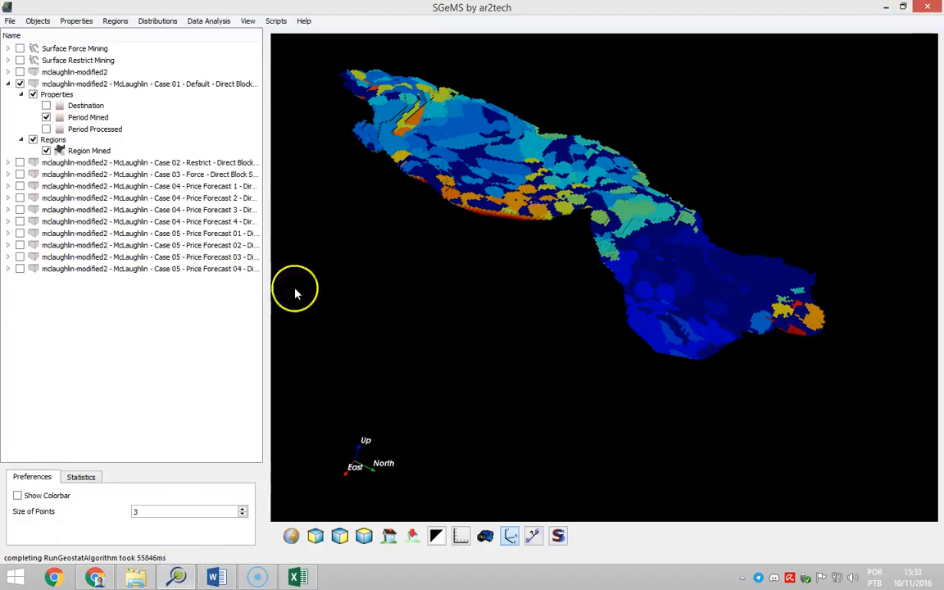
left_click(886, 7)
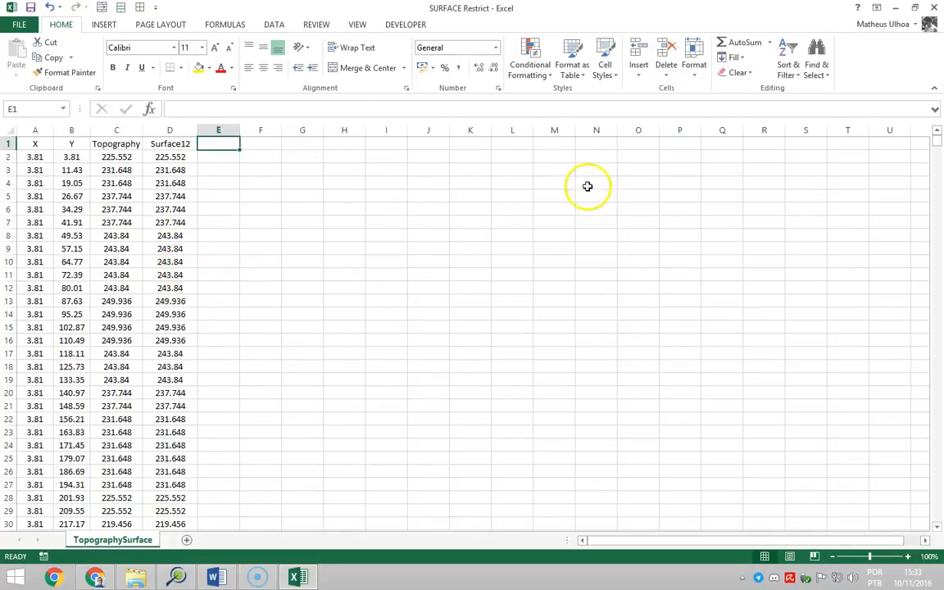
Step: Plot all the X and Y coordinates, from A2:B2 down to the last row, on a new chart sheet
left_click(36, 158)
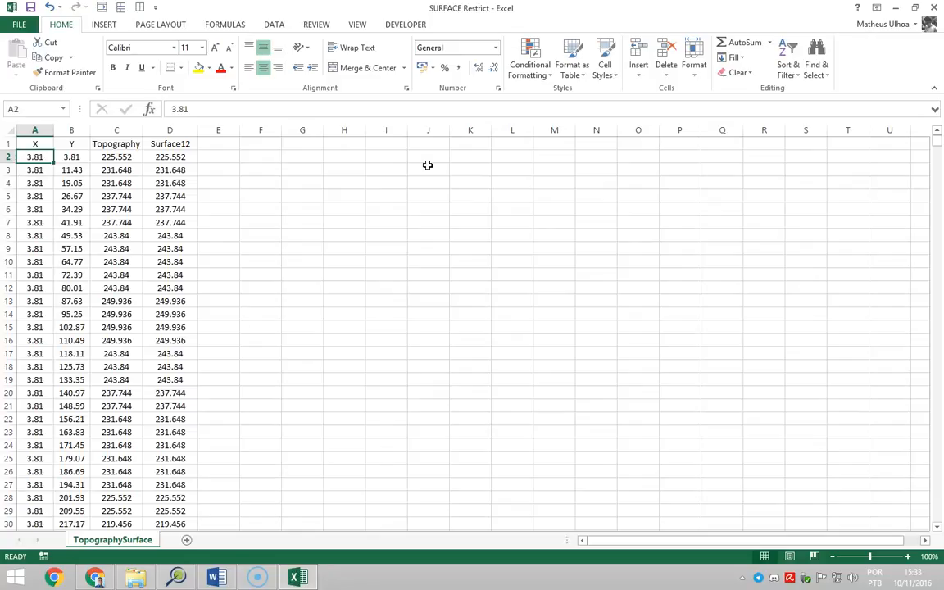
key("Up")
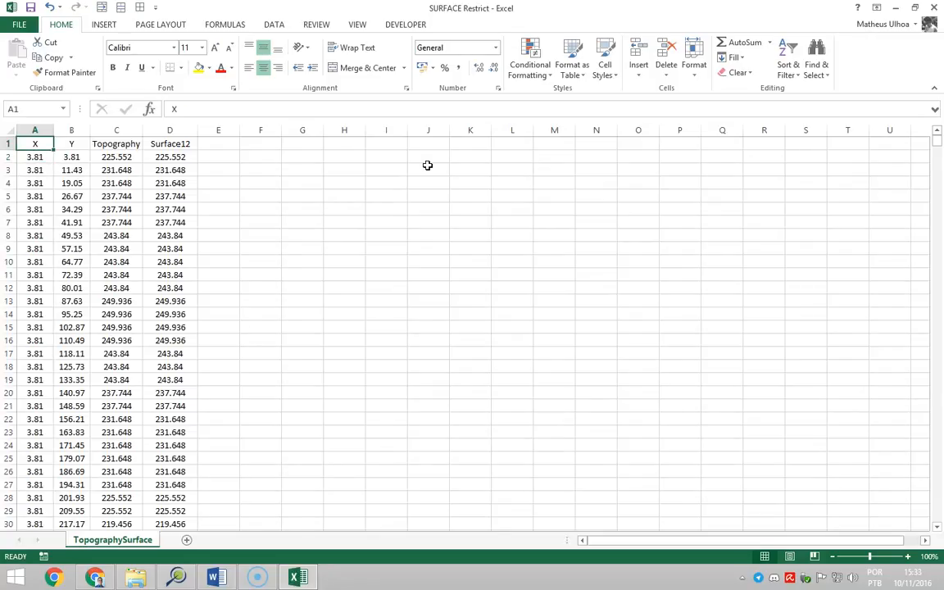
key("Down")
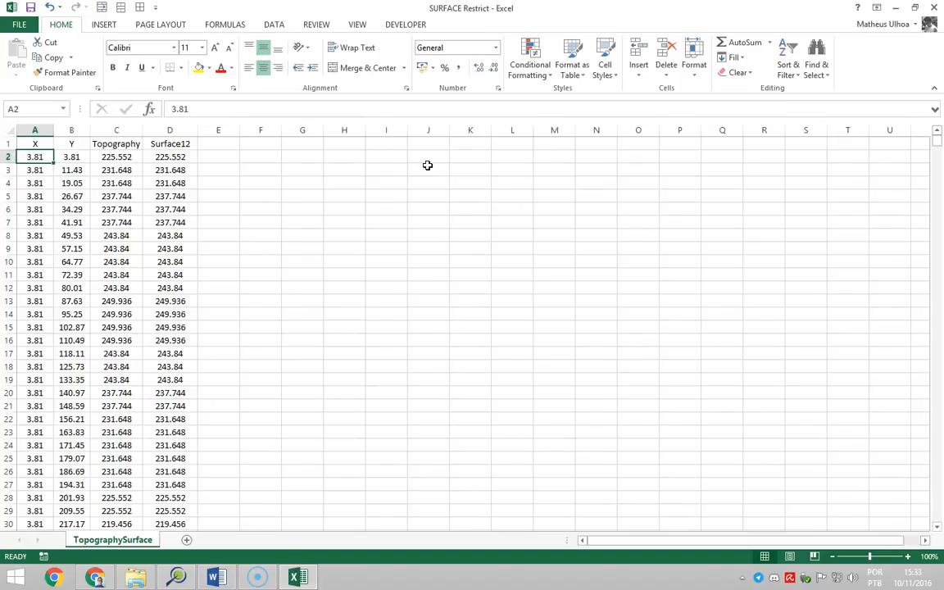
key("shift+Right")
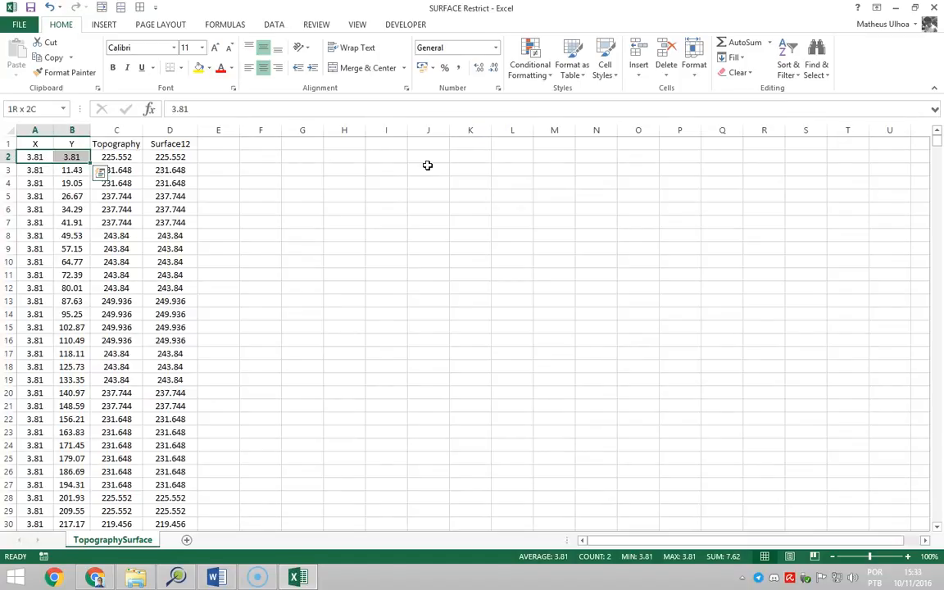
key("ctrl+shift+Down")
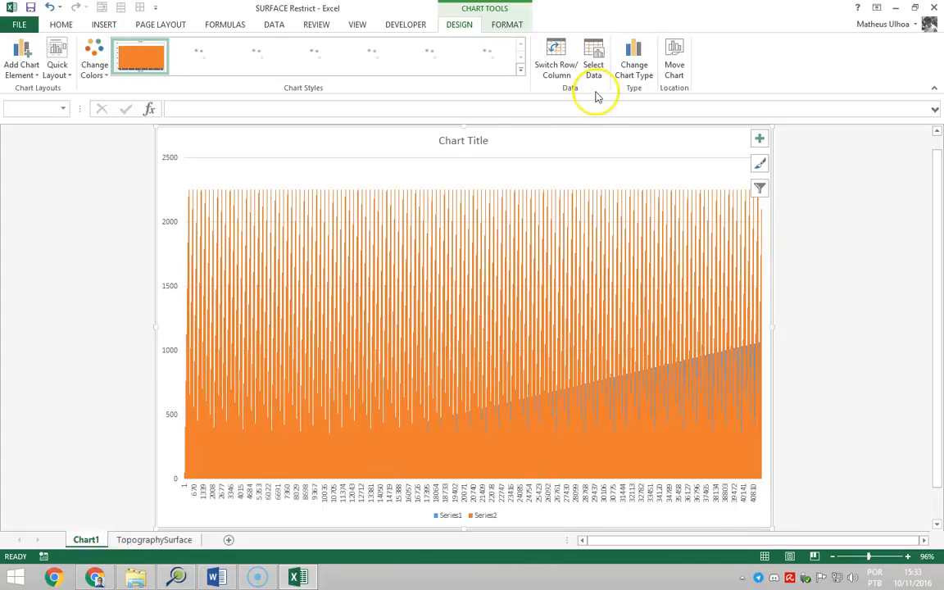
Step: Change the chart type to X Y (Scatter), using the single-series variant that plots Y against X
left_click(633, 59)
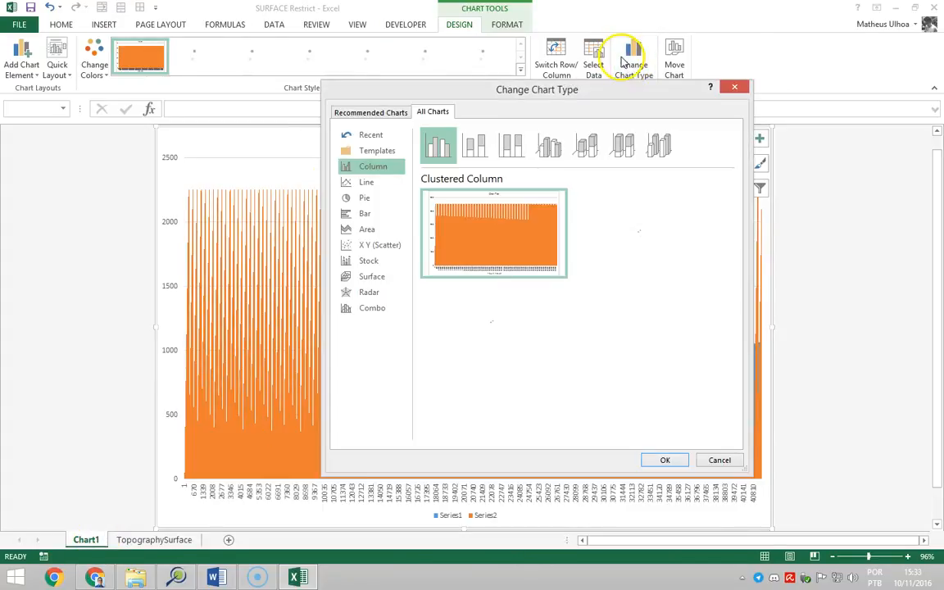
left_click_drag(612, 91, 605, 128)
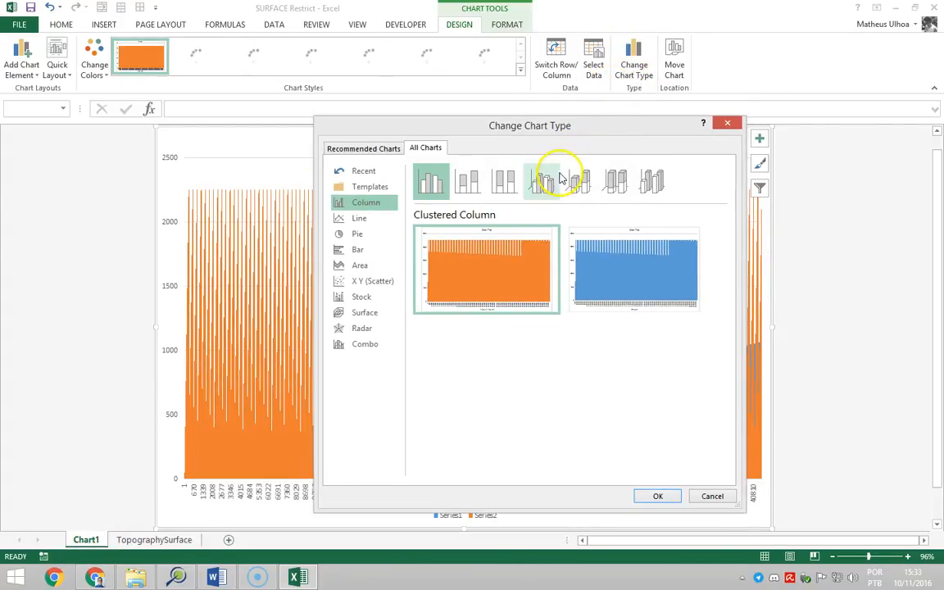
left_click(378, 287)
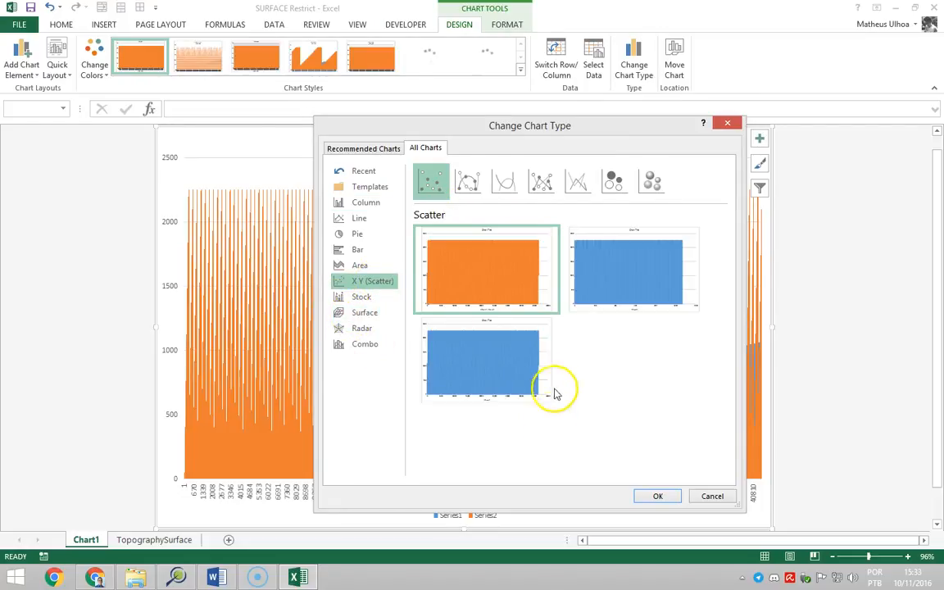
mouse_move(636, 288)
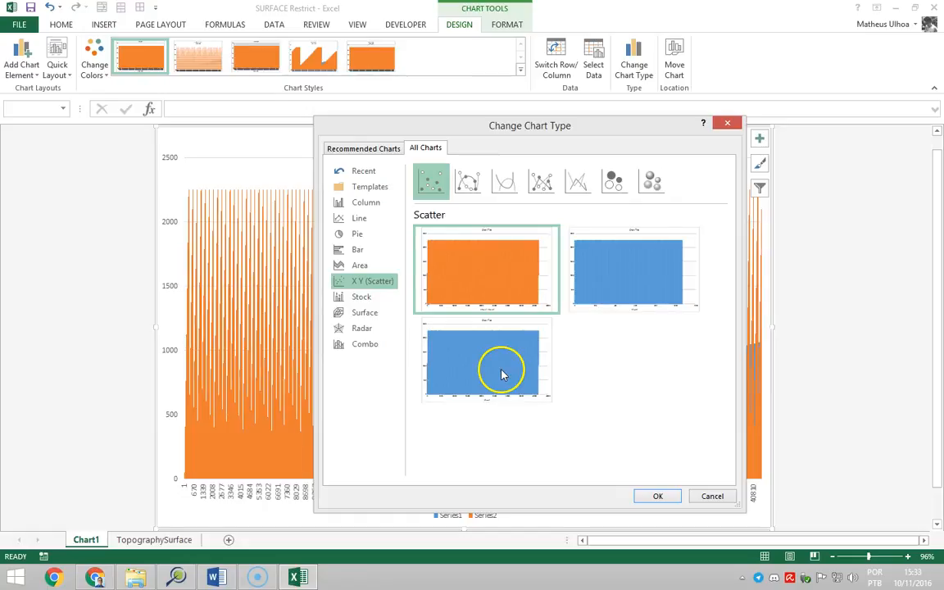
mouse_move(528, 373)
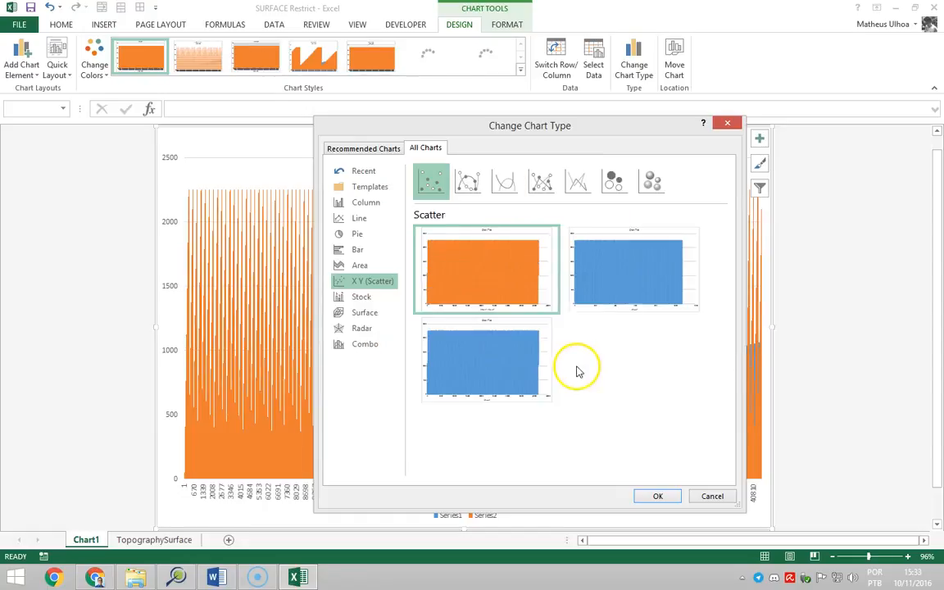
left_click(662, 277)
left_click(659, 507)
left_click(660, 510)
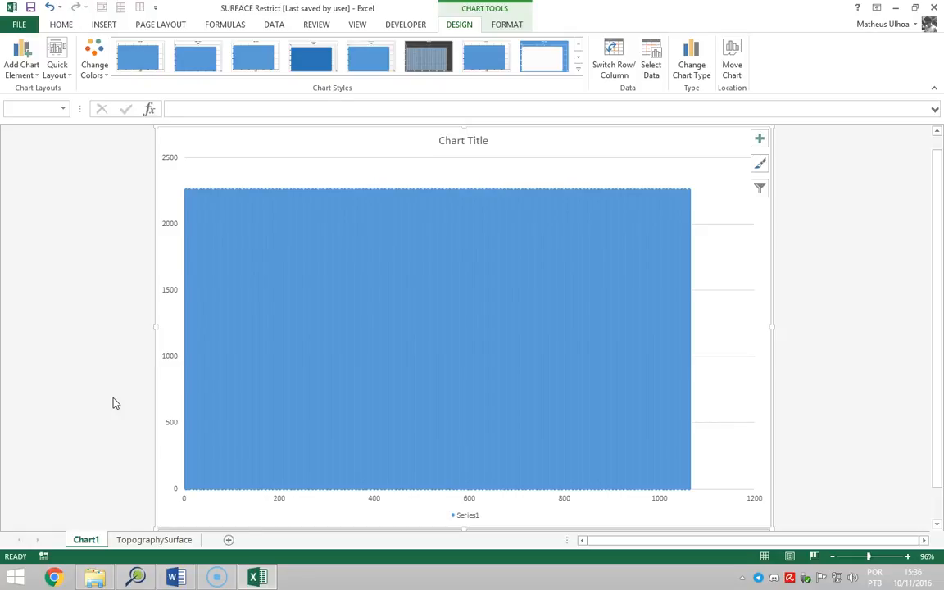
Step: Compare the scatter chart with the X and Y coordinate rows on the TopographySurface sheet
left_click(173, 541)
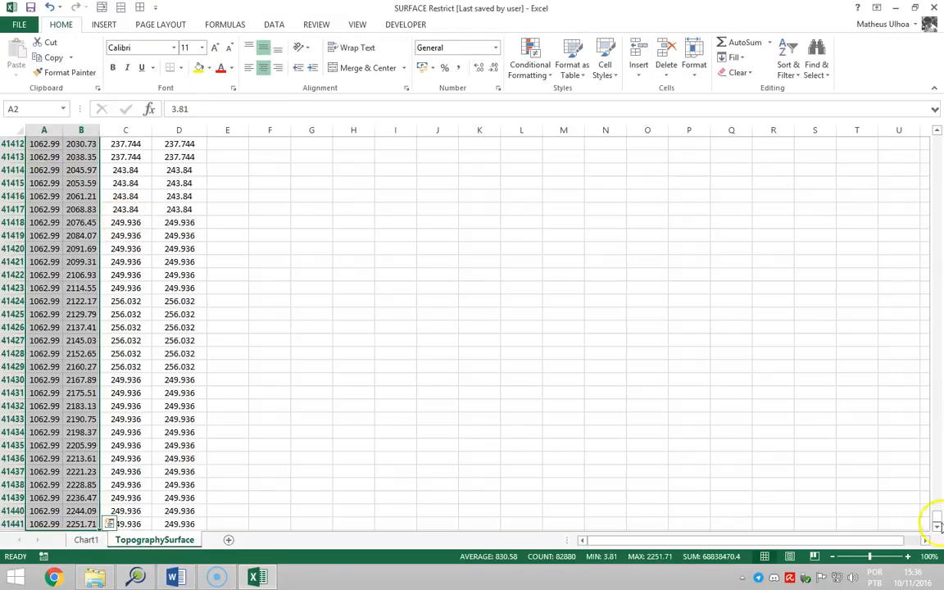
left_click_drag(939, 518, 933, 102)
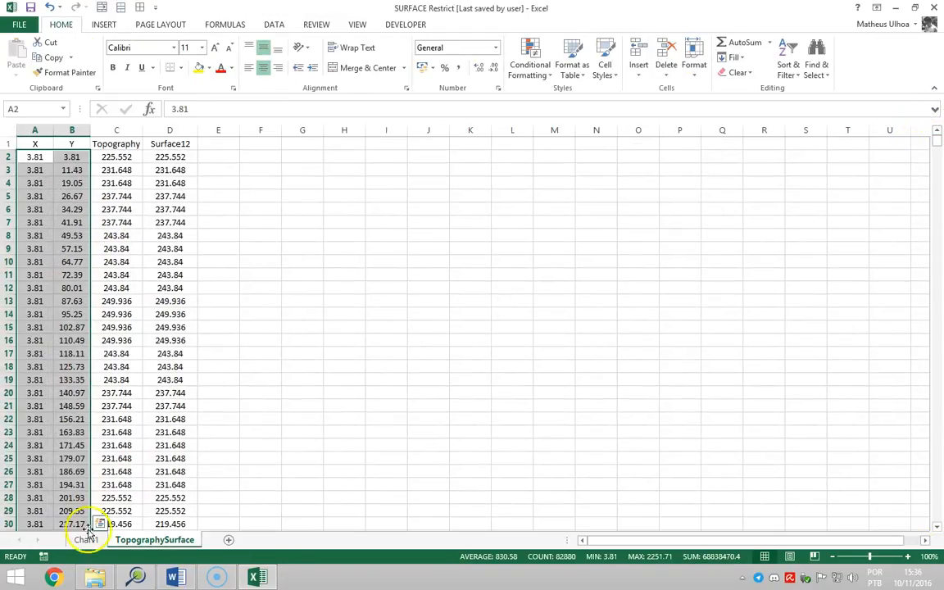
left_click(85, 541)
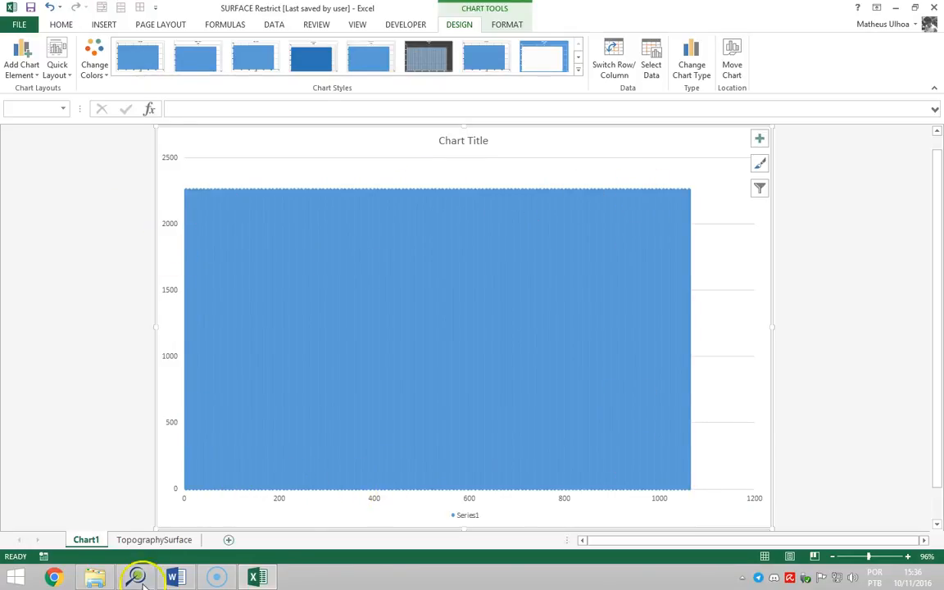
left_click(160, 543)
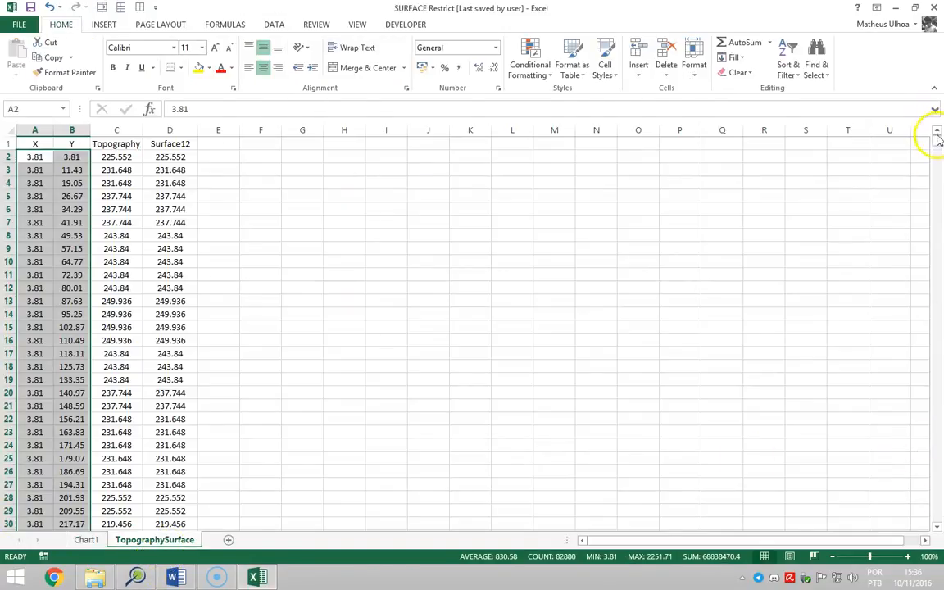
Step: Add a Thickness column header in E1, beside the Surface12 column
left_click(172, 144)
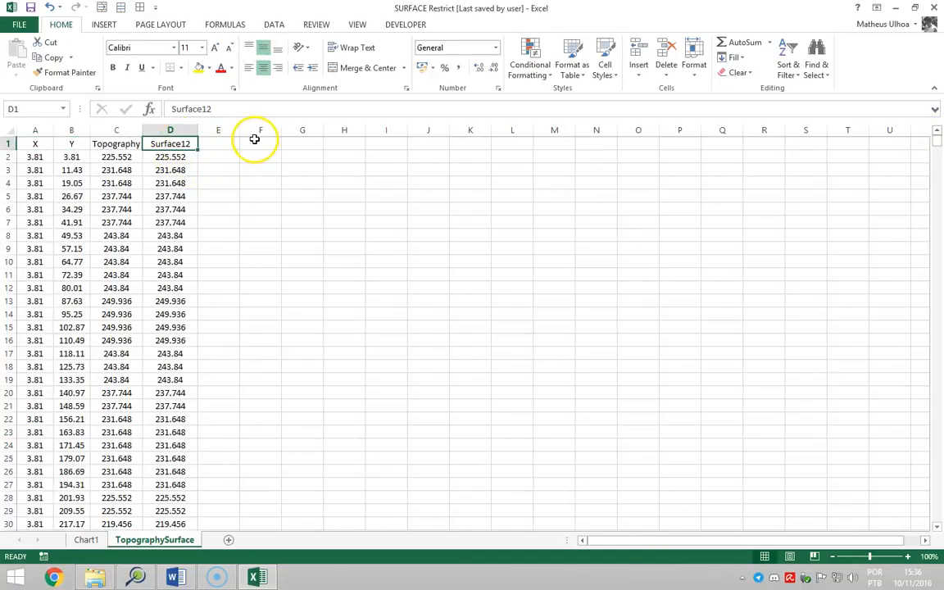
left_click(228, 144)
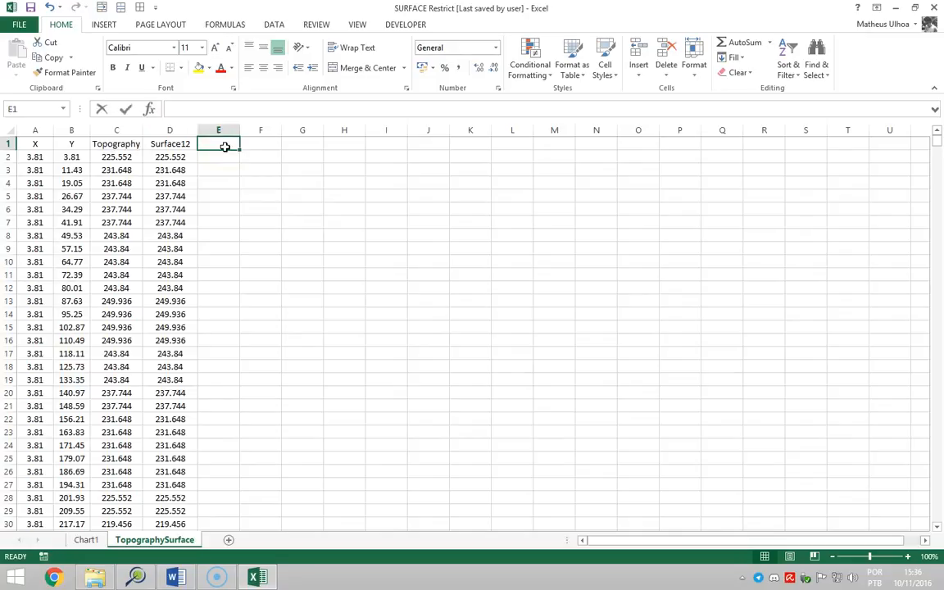
type("Thickness")
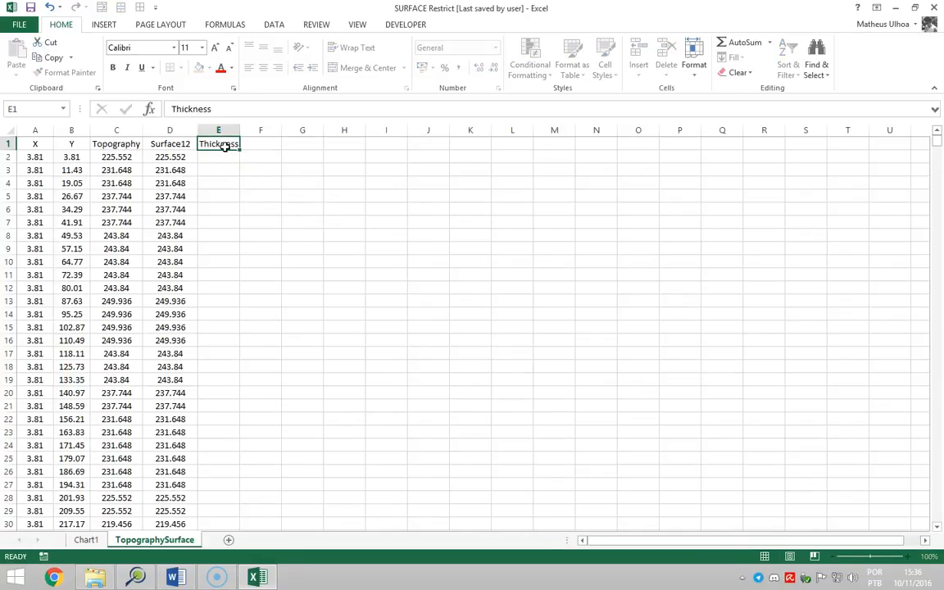
key("Return")
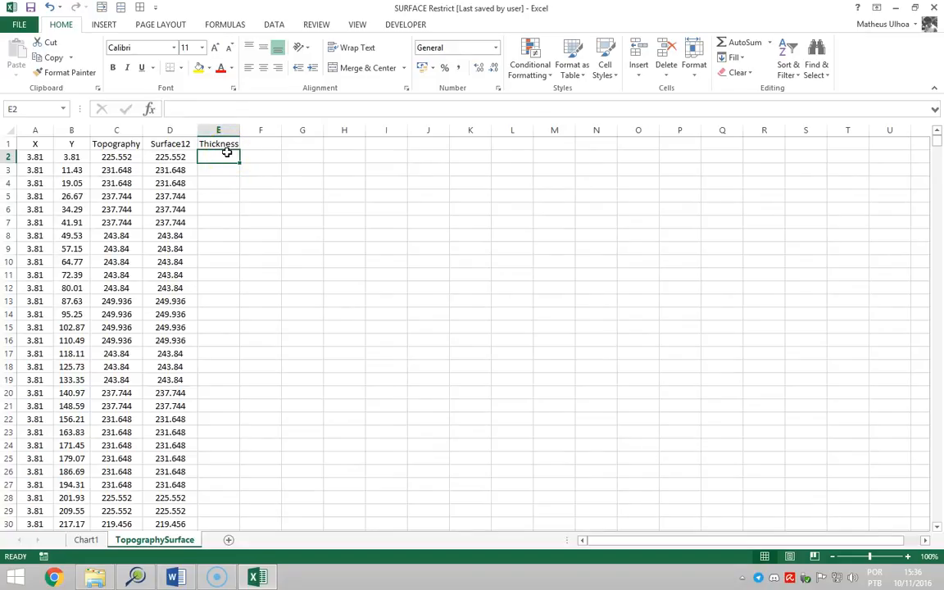
Step: Calculate the thickness in E2 as Topography minus Surface12 with the formula =C2-D2
type("=")
key("Left")
key("Left")
key("Left")
key("Right")
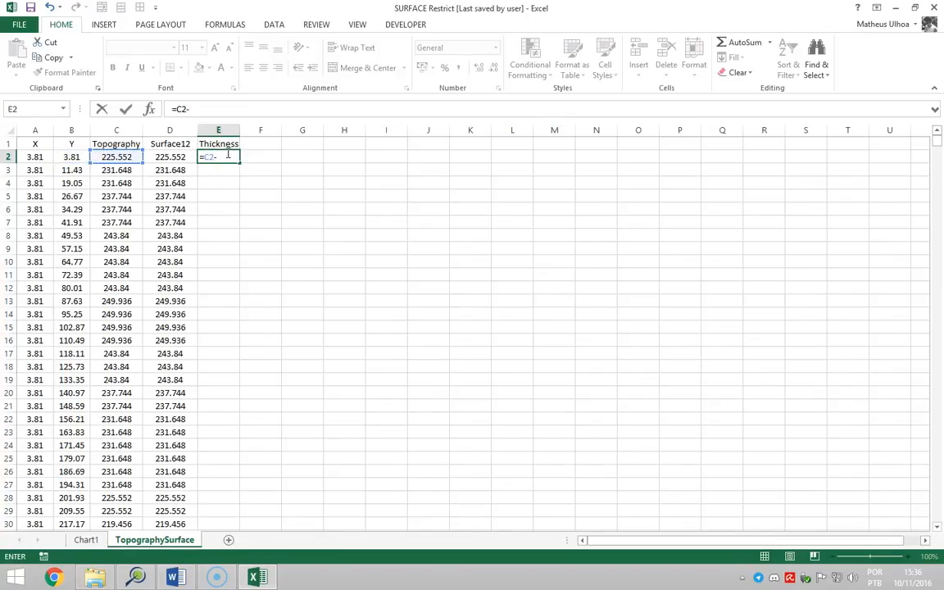
type("-")
key("Left")
key("Return")
type("]")
key("BackSpace")
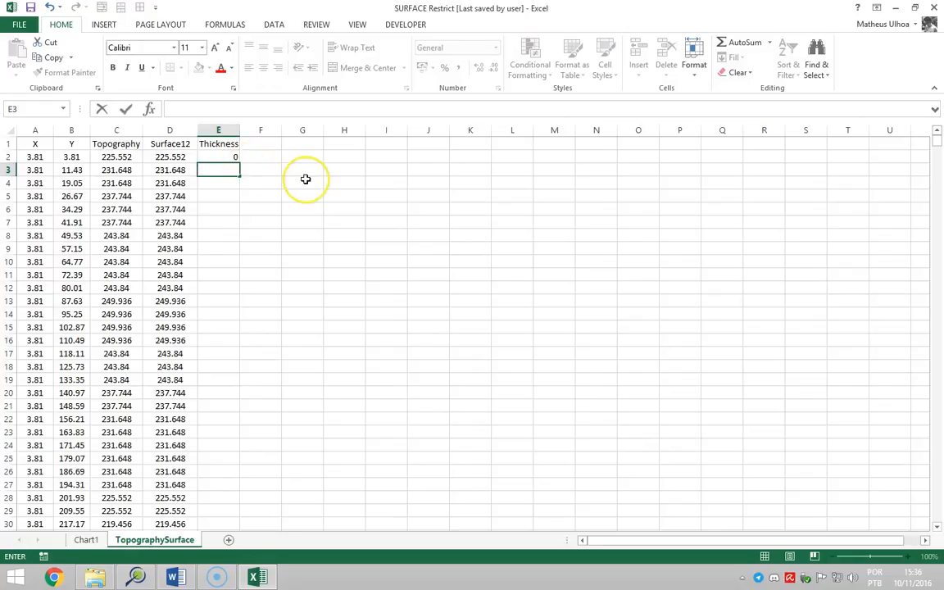
key("Return")
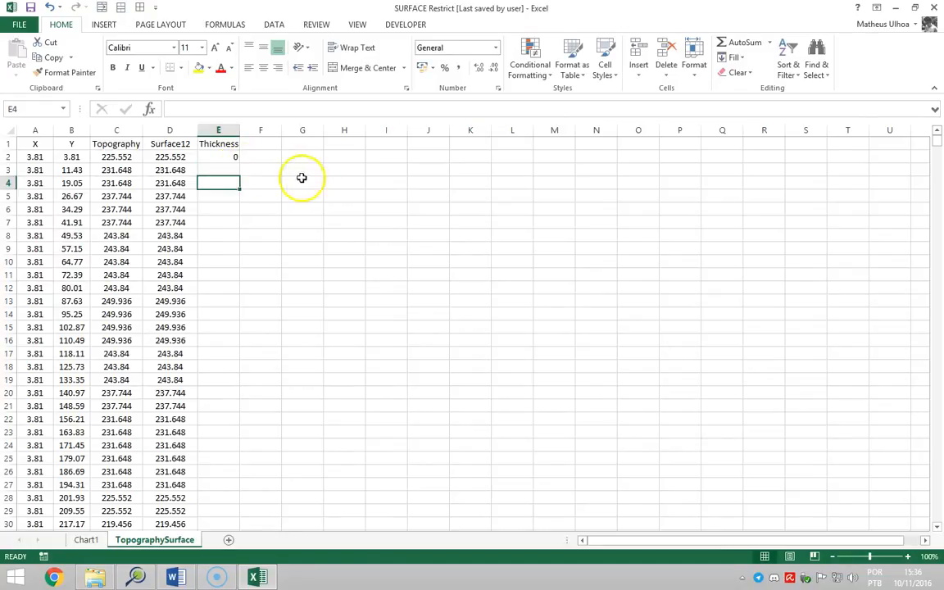
Step: Fill the thickness formula from E2 down to the last data row and check the copied formula in E5
left_click(235, 156)
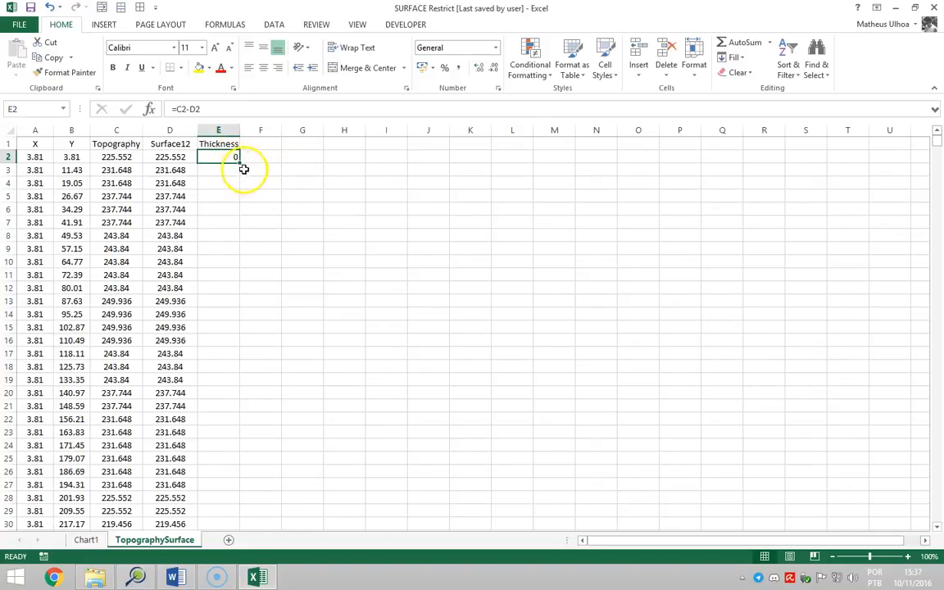
left_click_drag(240, 162, 238, 162)
double_click(239, 163)
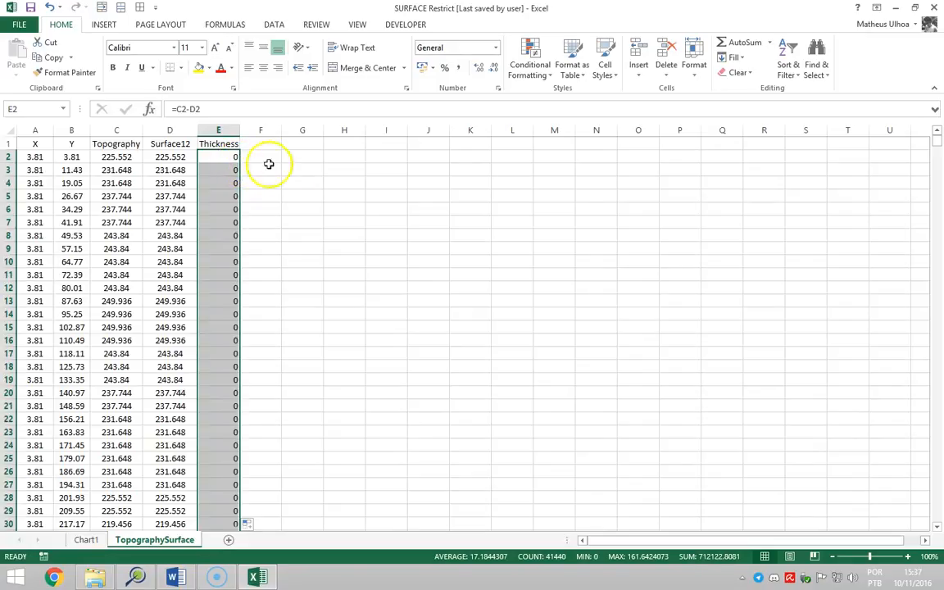
left_click(302, 169)
left_click(222, 192)
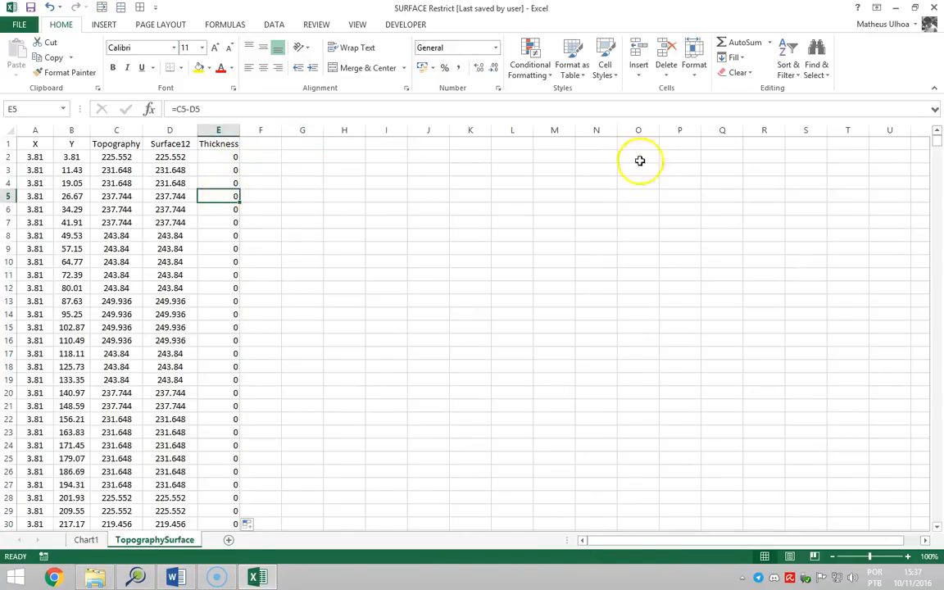
left_click_drag(936, 136, 921, 51)
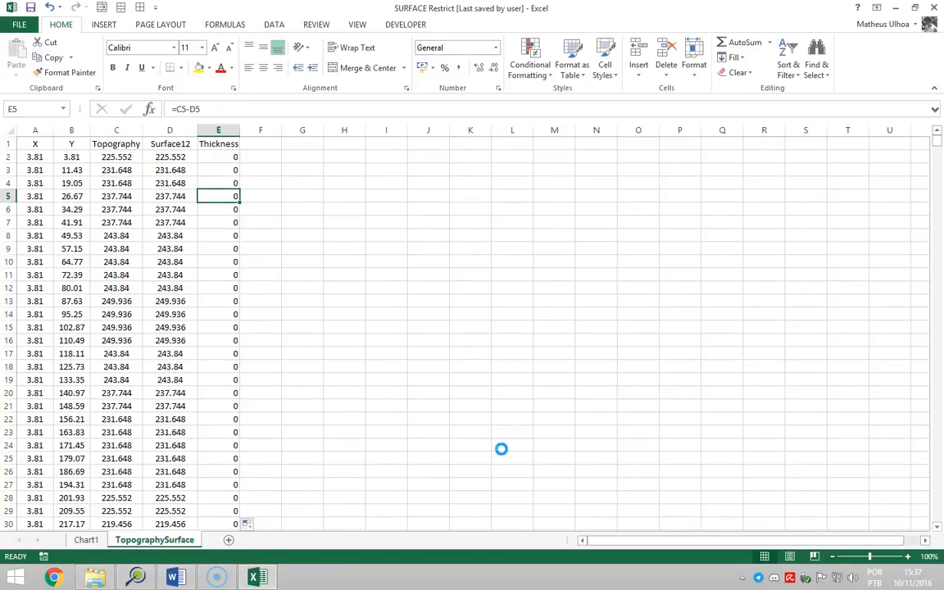
key("ctrl+p")
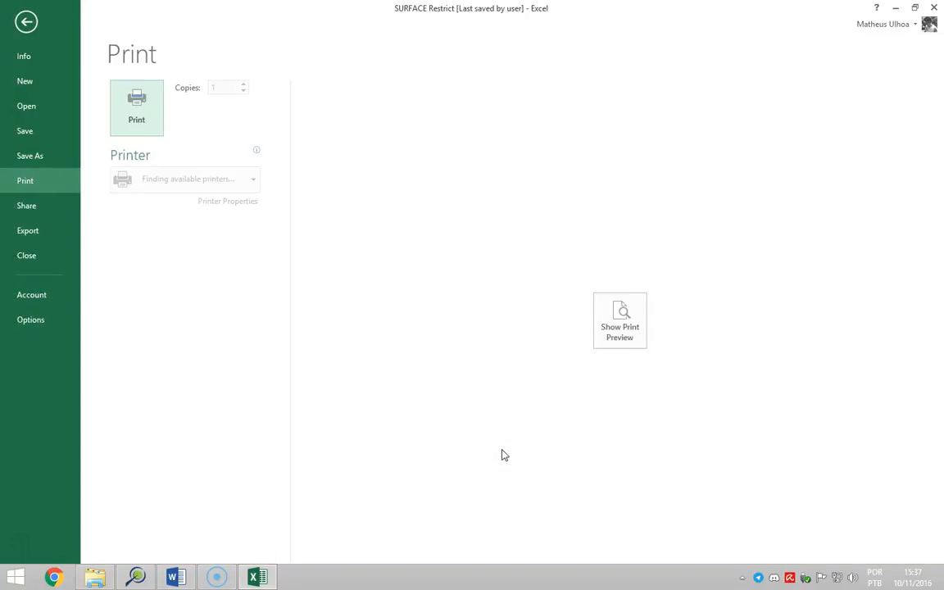
left_click(25, 29)
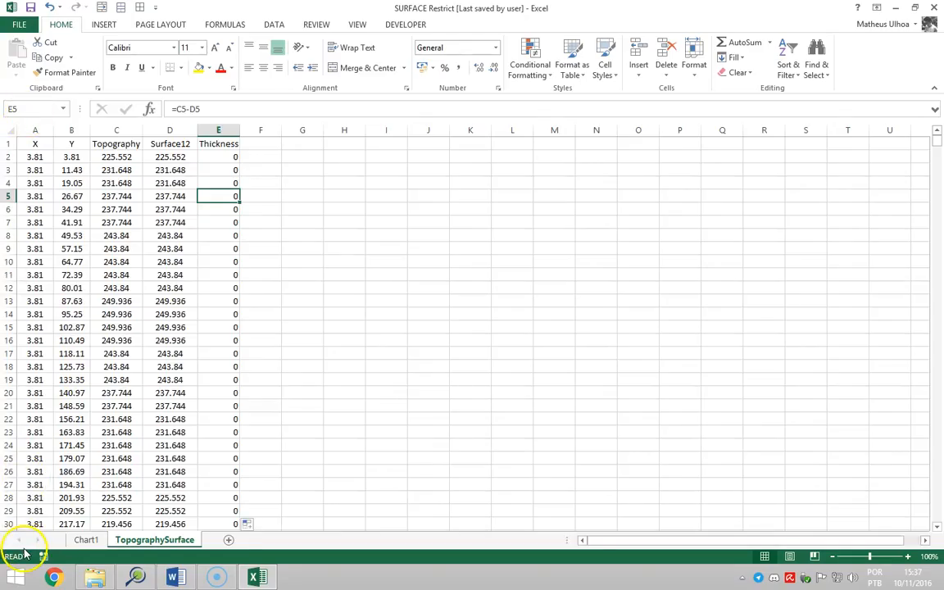
left_click(24, 549)
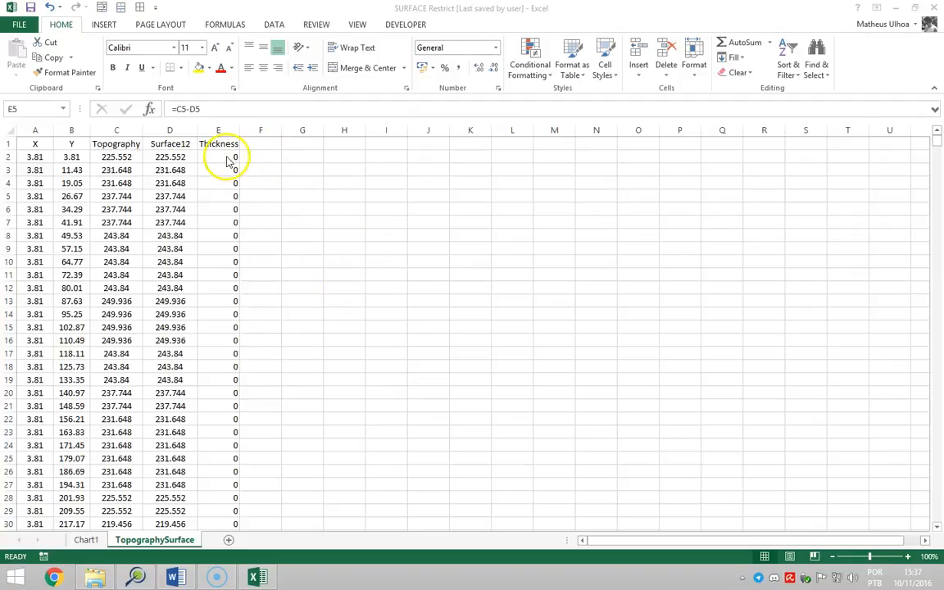
key("F2")
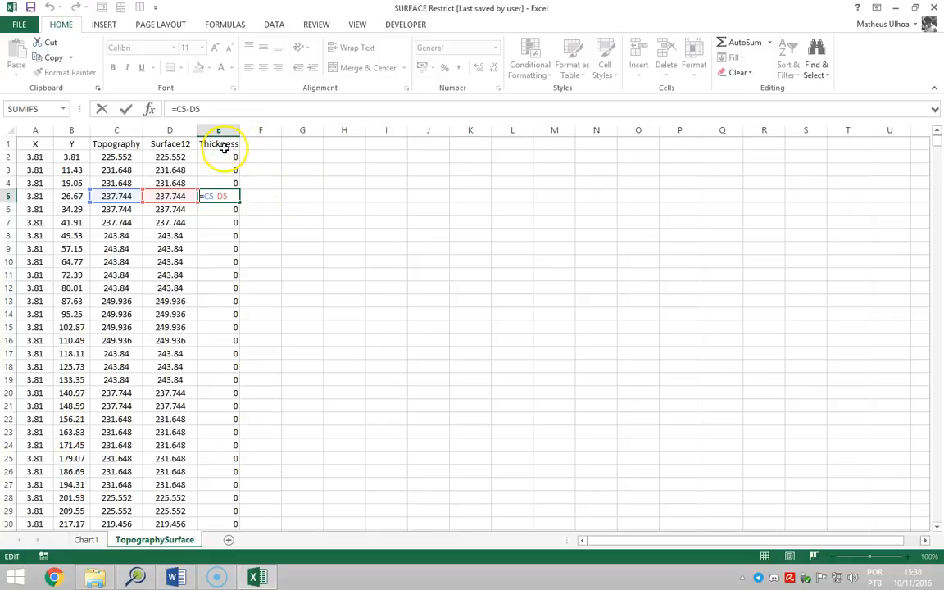
key("Escape")
Step: Add filters to the header row, exclude the 0 values from the Thickness column, and view the resulting scatter chart
left_click(223, 143)
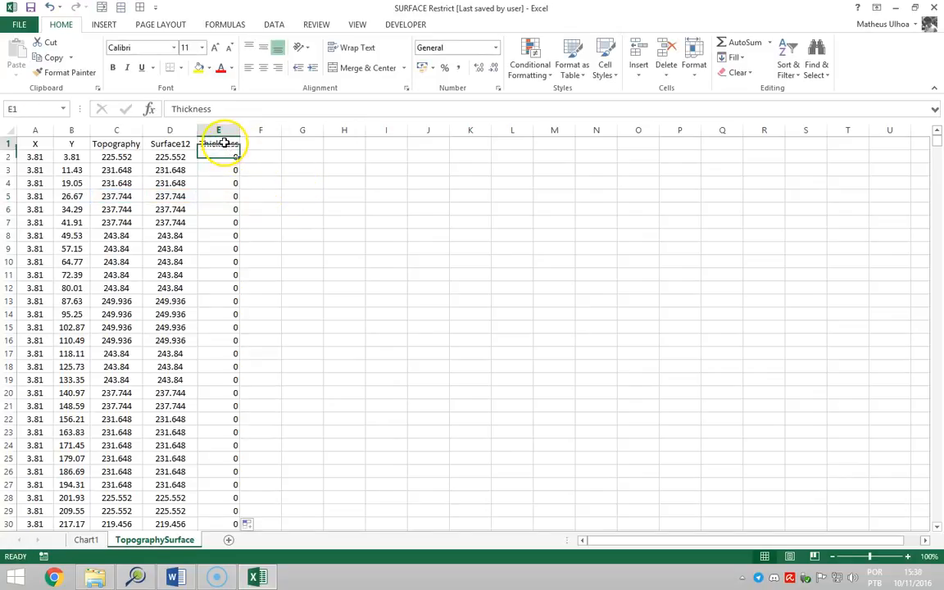
left_click(277, 26)
left_click(327, 65)
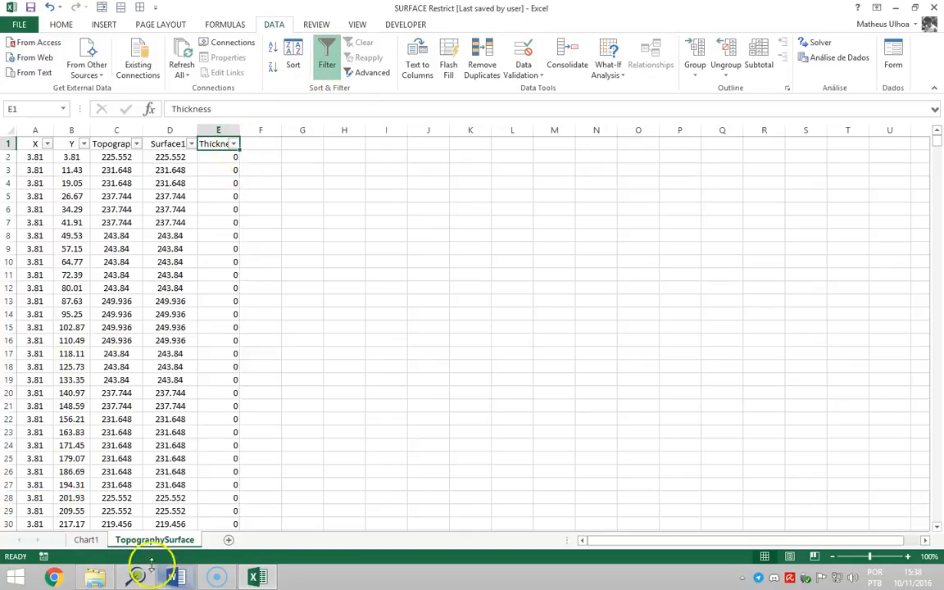
left_click(234, 144)
left_click(109, 281)
left_click(151, 395)
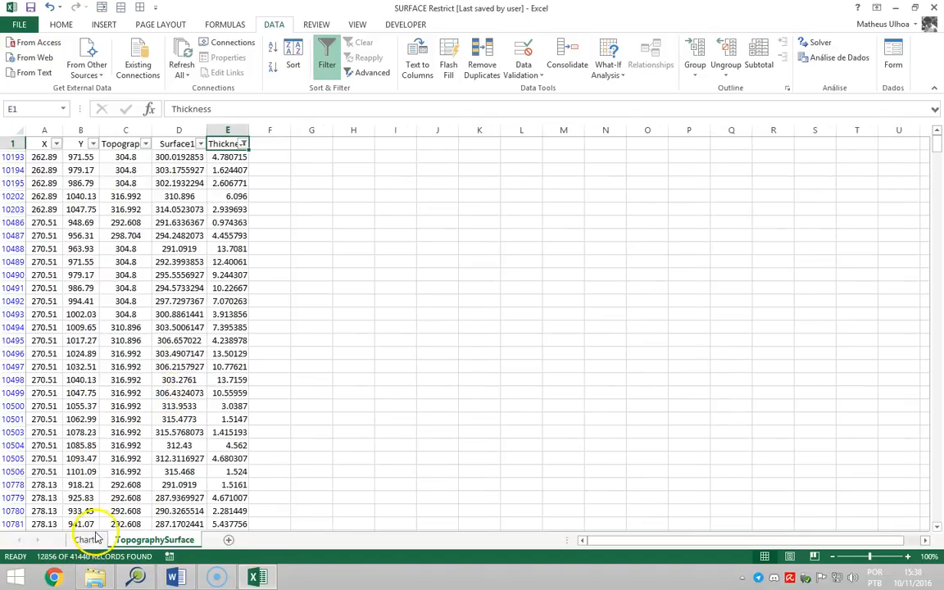
left_click(86, 540)
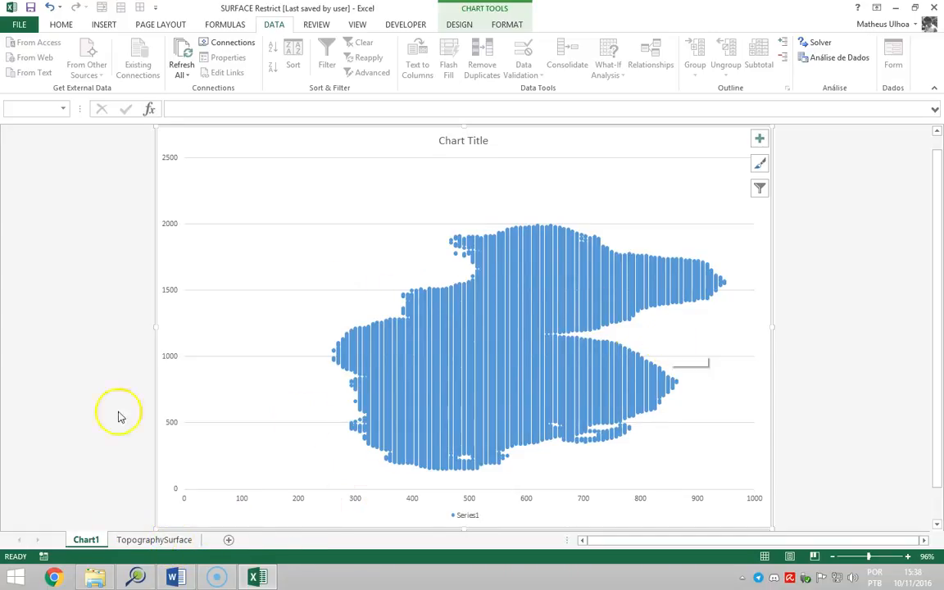
Step: Filter the Thickness column on TopographySurface to values greater than 50 and view the resulting scatter chart
left_click(127, 540)
left_click(243, 144)
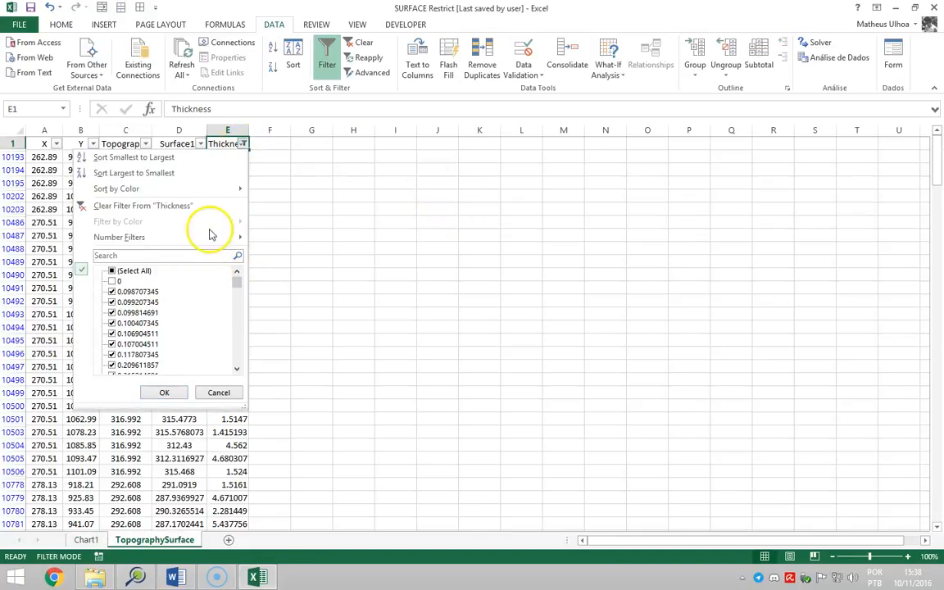
mouse_move(206, 237)
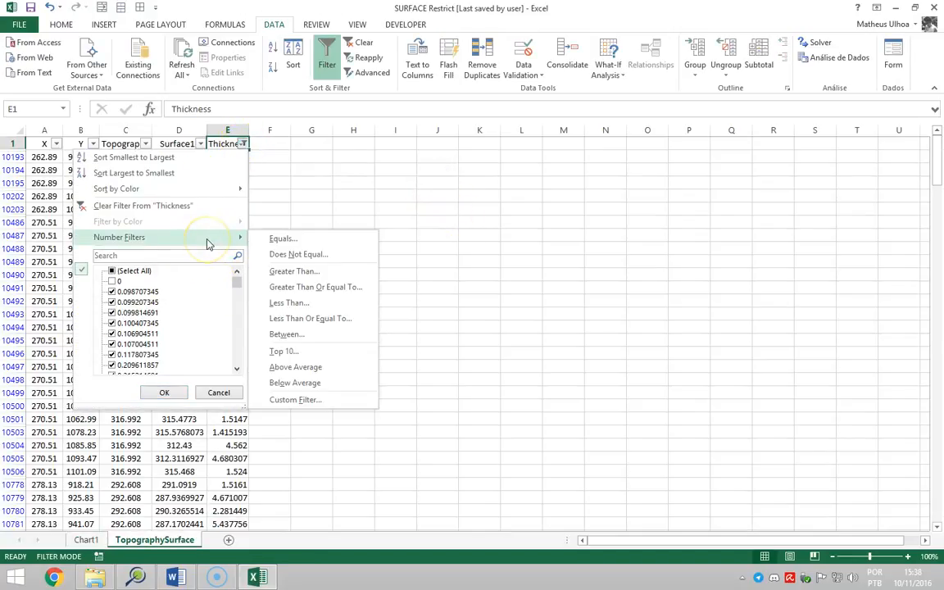
left_click(309, 273)
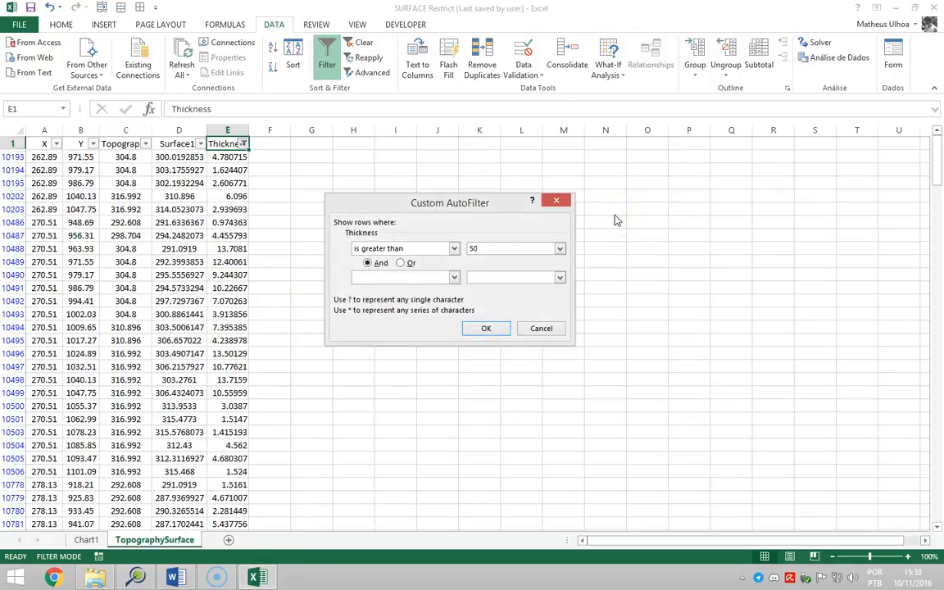
key("Return")
left_click(86, 539)
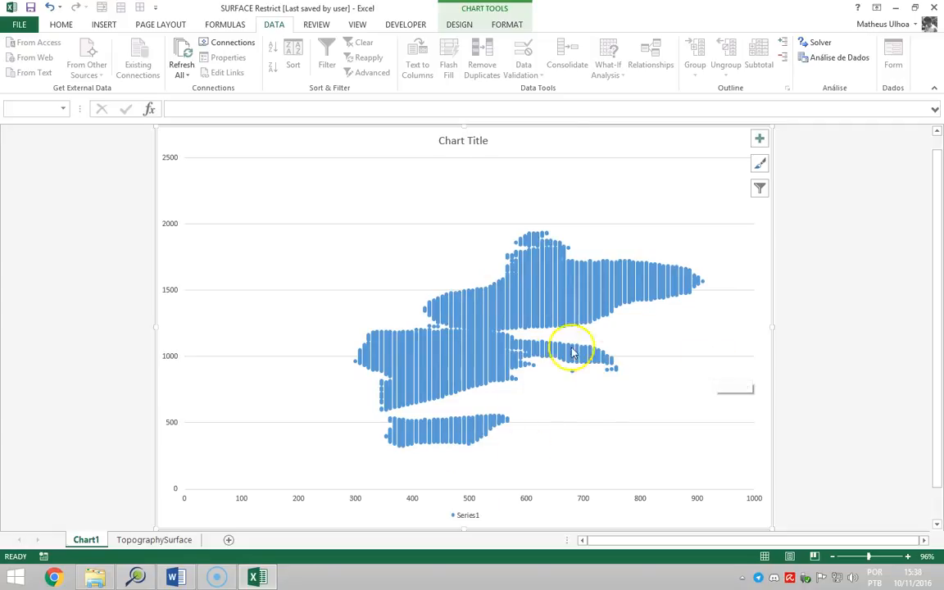
Step: Add a Z column header in F1 of the TopographySurface sheet, beside Thickness
left_click(120, 544)
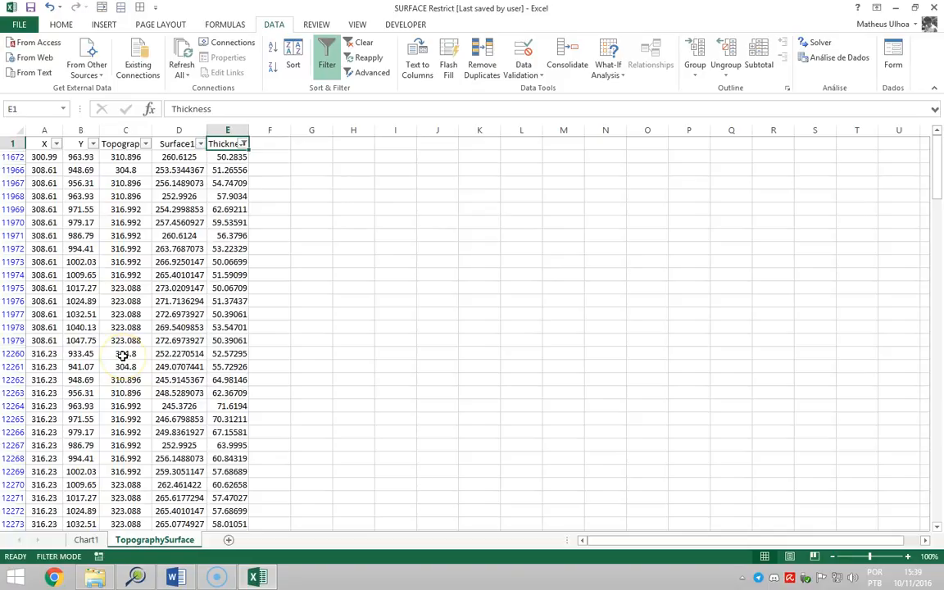
left_click(269, 145)
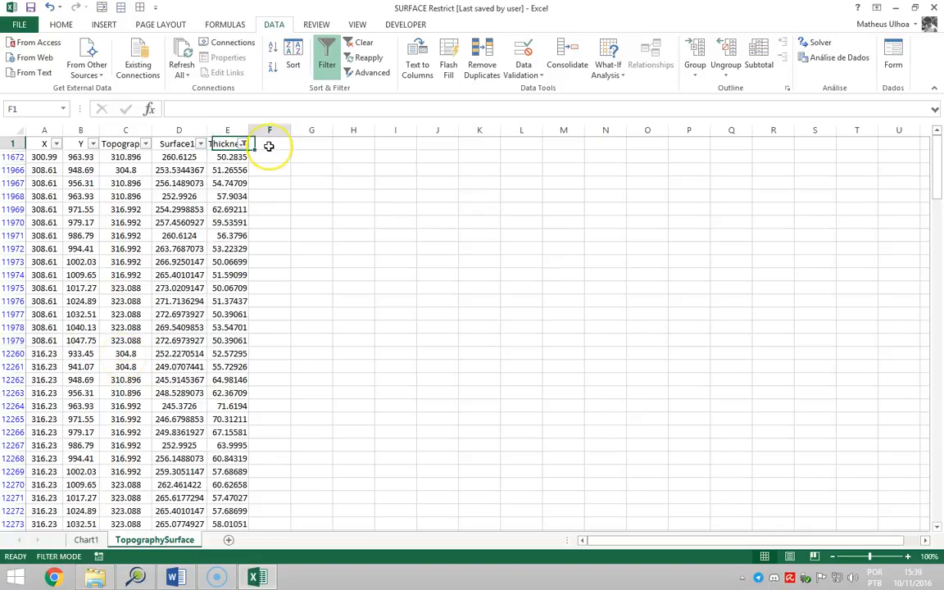
type("Z")
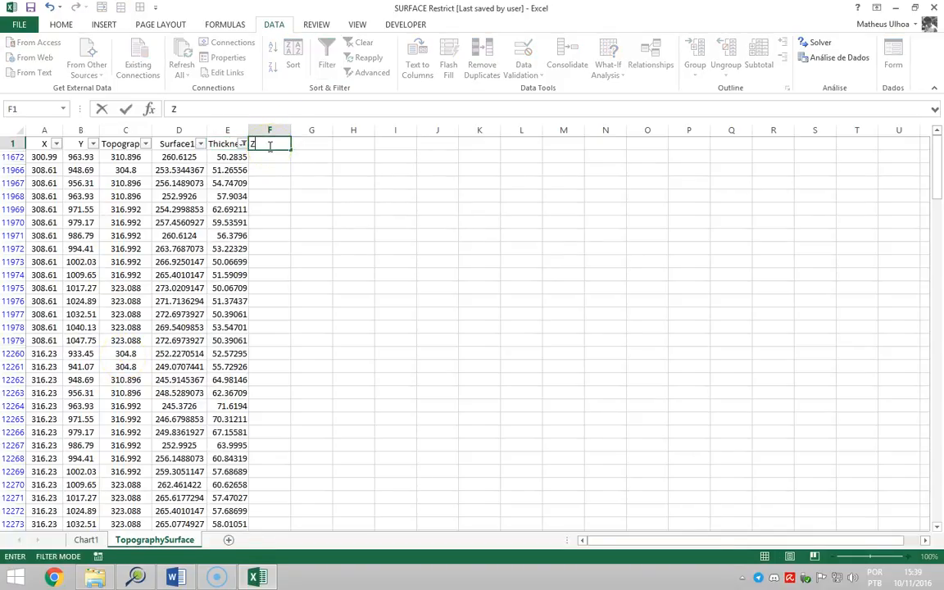
key("Return")
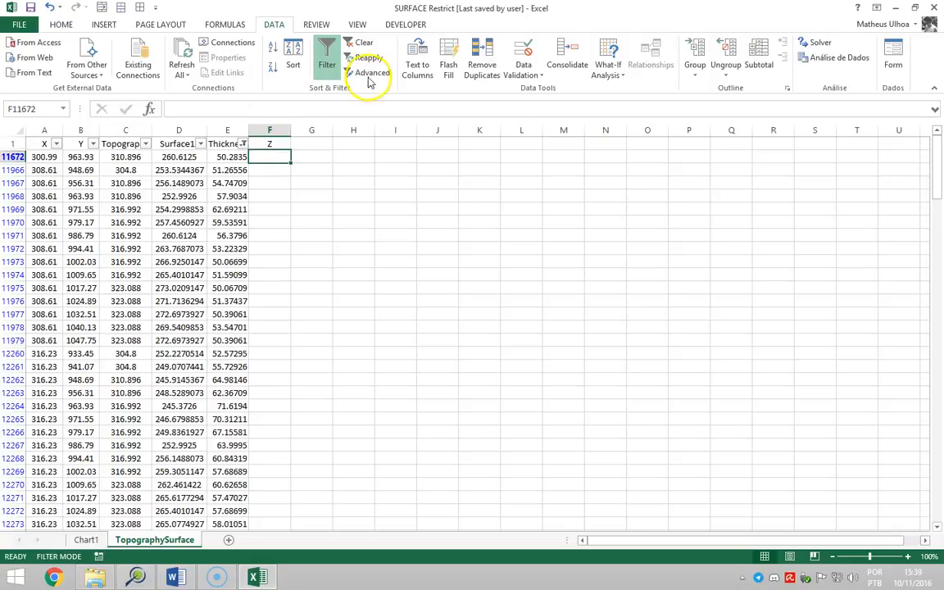
Step: Clear the Thickness filter and remove the filters from the header row, keeping Z as the F1 header
left_click(339, 41)
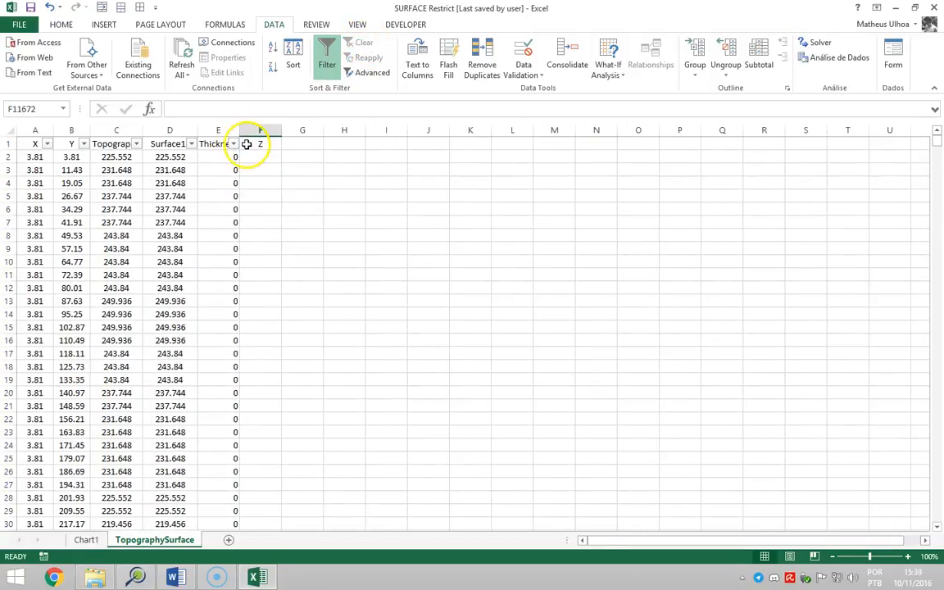
left_click(261, 143)
type("Z")
key("Return")
left_click(261, 143)
left_click(327, 59)
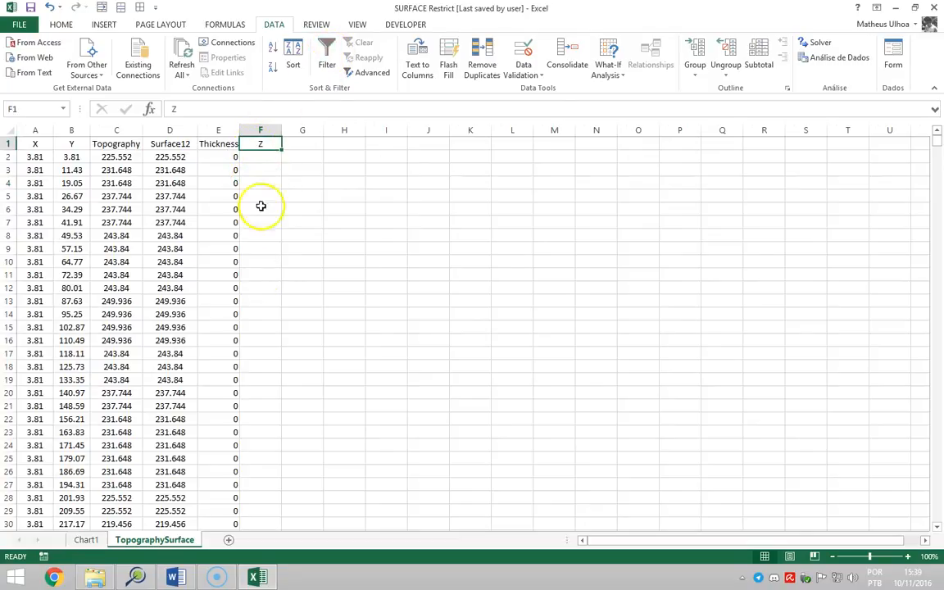
Step: Copy all Topography values from C2 down to the last data row into the Z column starting at F2
key("Down")
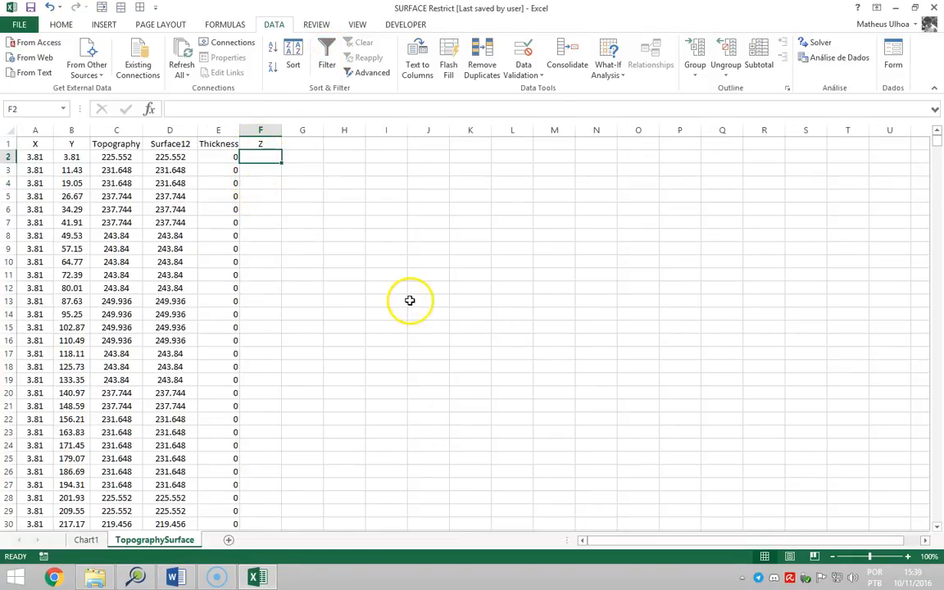
left_click(115, 157)
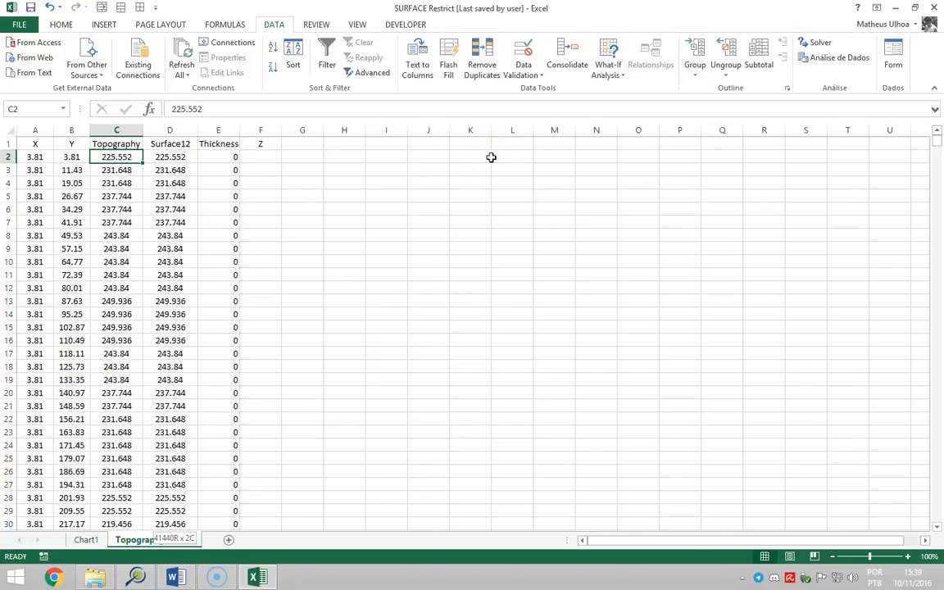
key("ctrl+shift+Down")
key("ctrl+c")
left_click_drag(934, 515, 936, 125)
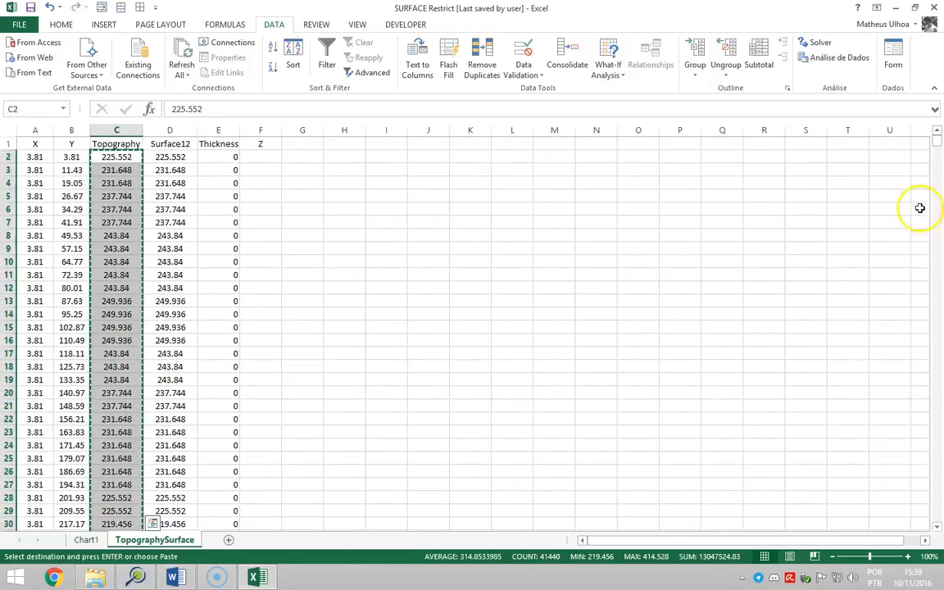
left_click(264, 155)
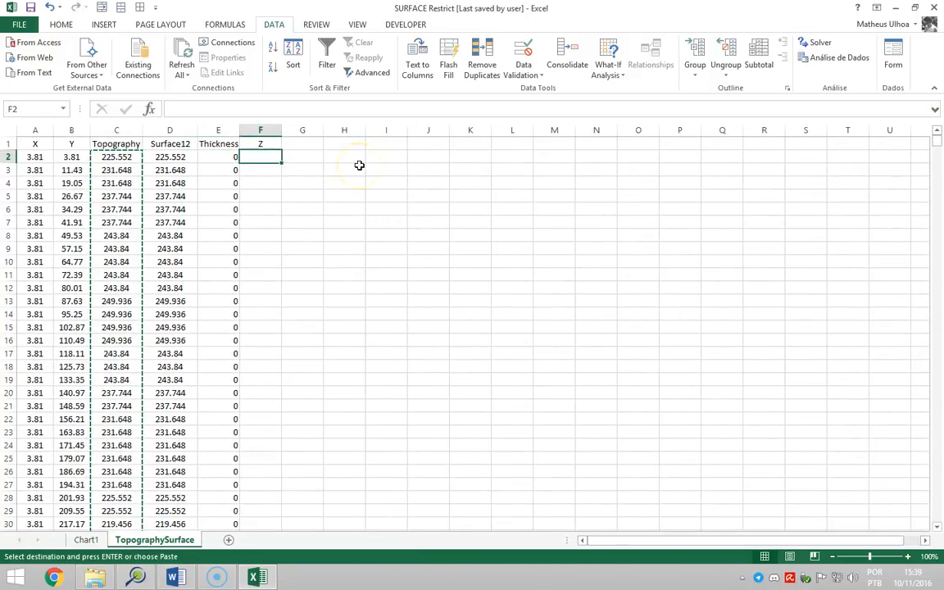
key("ctrl+v")
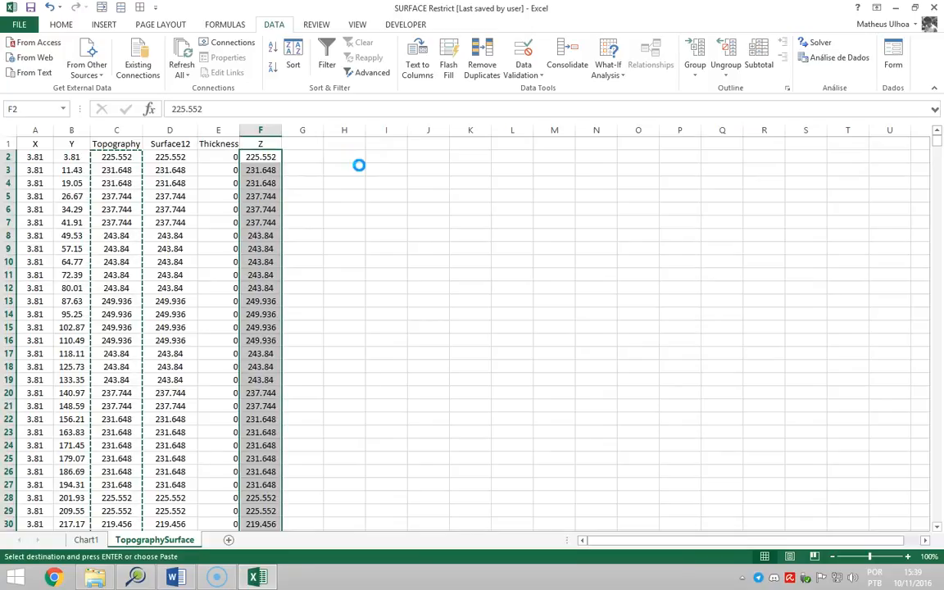
key("Escape")
left_click(344, 235)
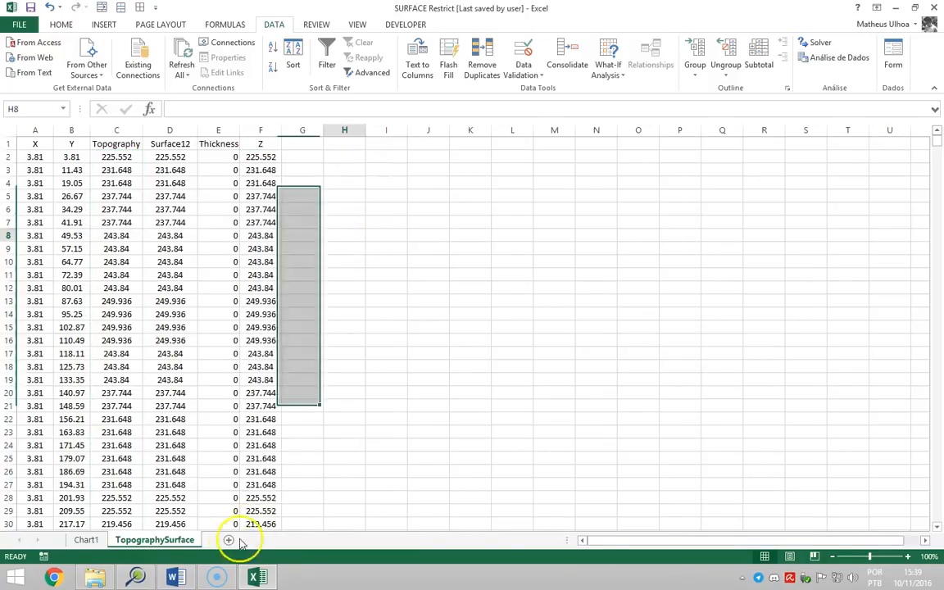
Step: Switch to SGeMS, show the Surface Restrict Mining points, and examine them against the Case 01 mined blocks from several angles
left_click(135, 578)
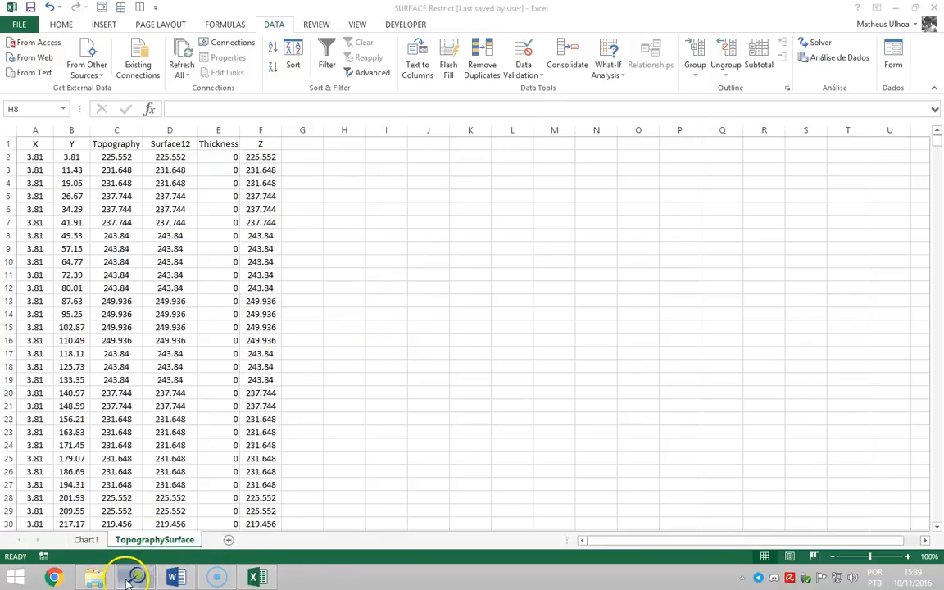
left_click(135, 578)
left_click(37, 48)
left_click(26, 62)
left_click(21, 61)
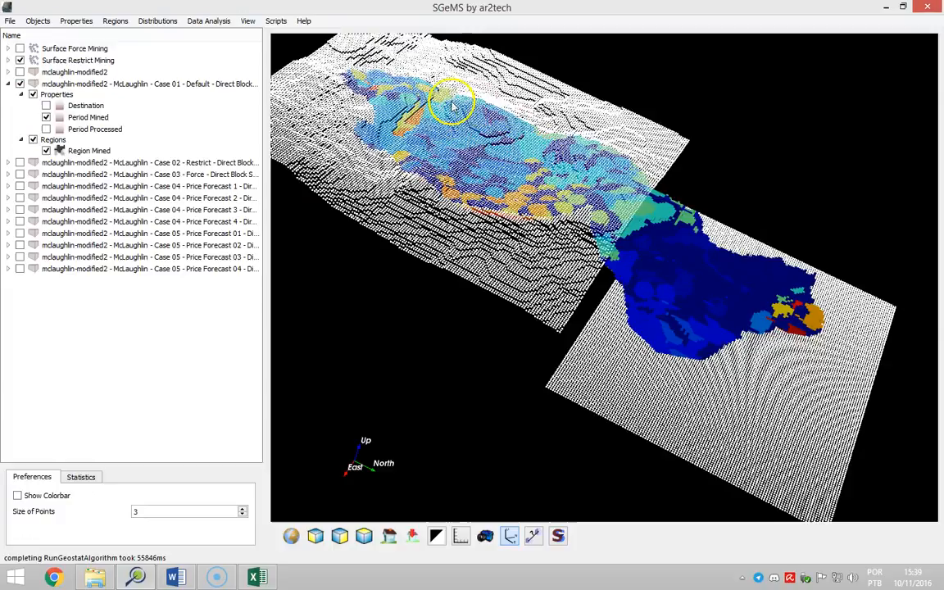
left_click_drag(594, 377, 510, 277)
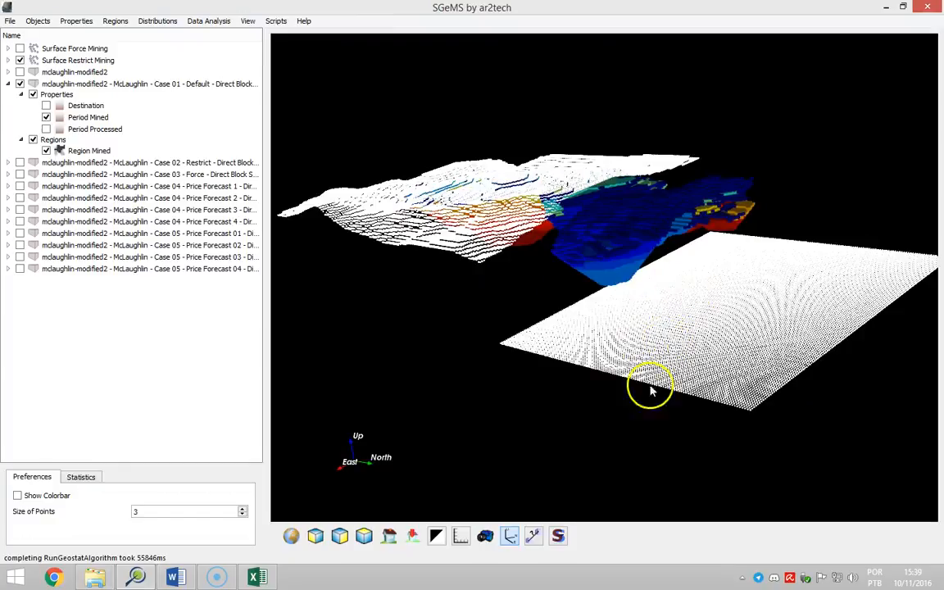
left_click_drag(703, 378, 727, 375)
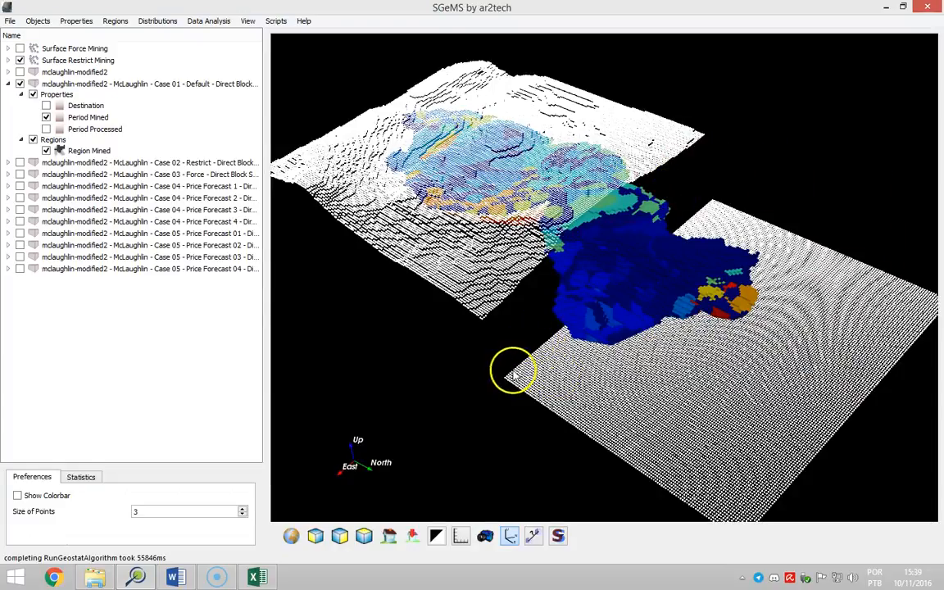
left_click_drag(489, 348, 759, 352)
left_click_drag(628, 274, 647, 299)
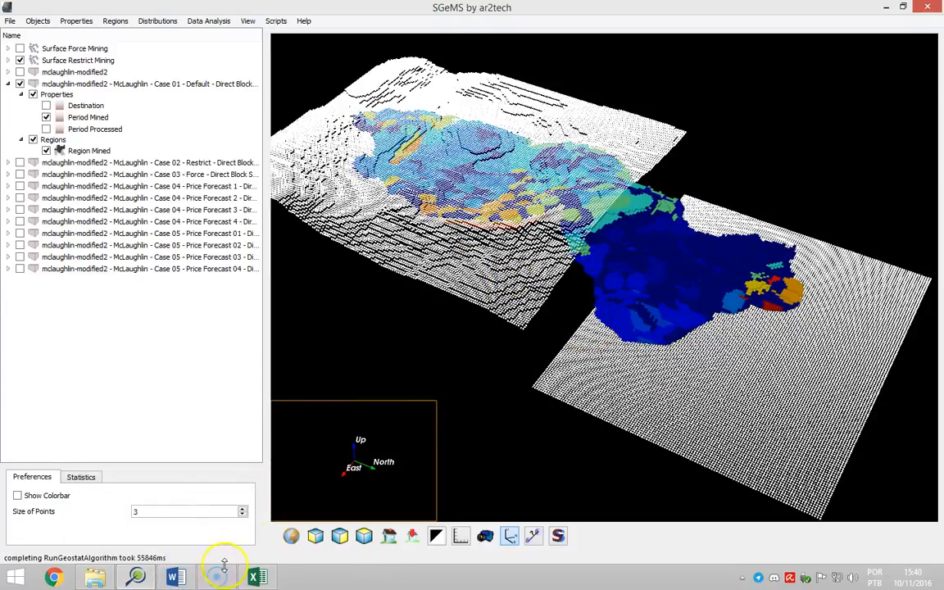
left_click(177, 578)
left_click(177, 577)
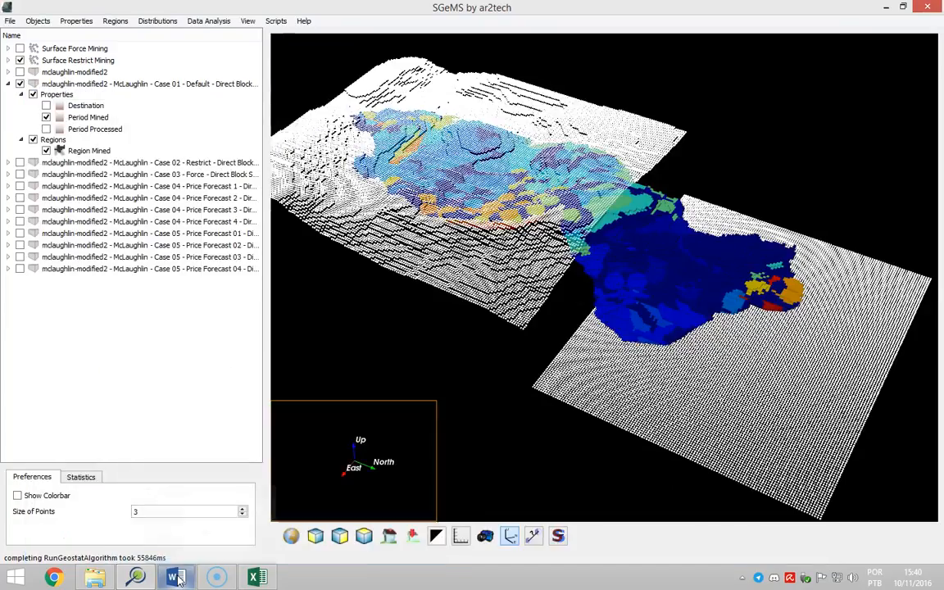
Step: Switch to the SURFACE Restrict workbook in Excel, filter Thickness to values greater than 50, and examine the remaining points in Chart1
left_click(245, 581)
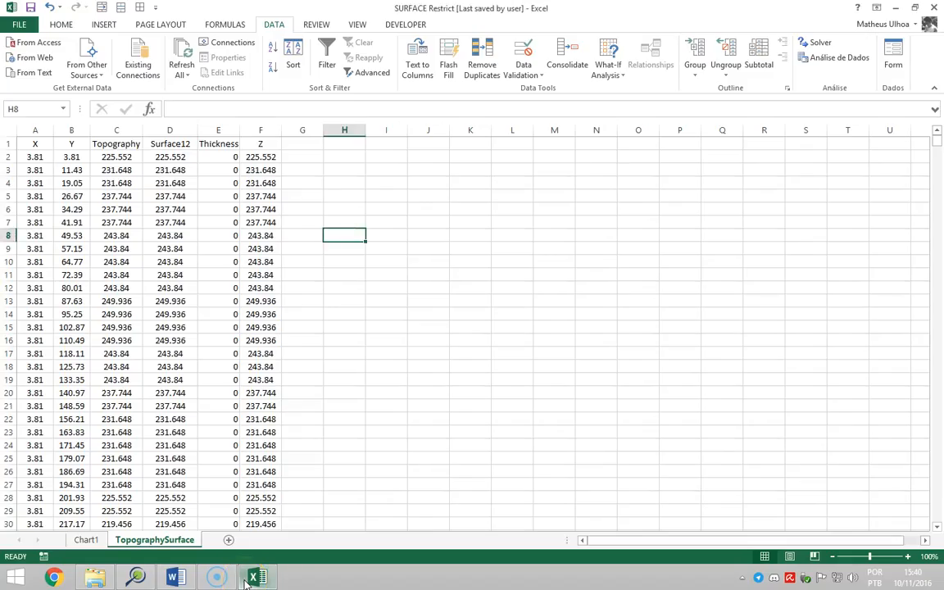
left_click_drag(270, 156, 274, 185)
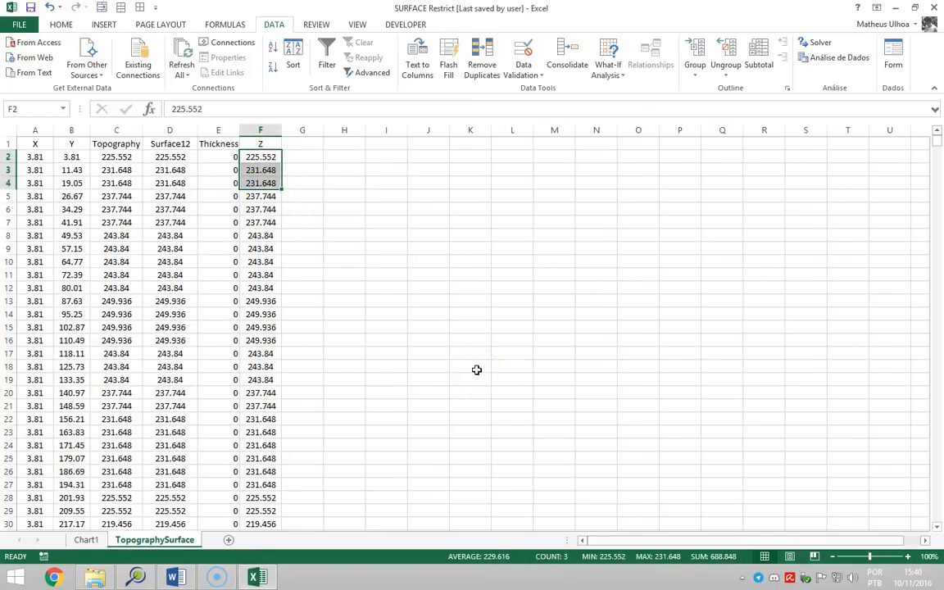
left_click(258, 143)
left_click(220, 144)
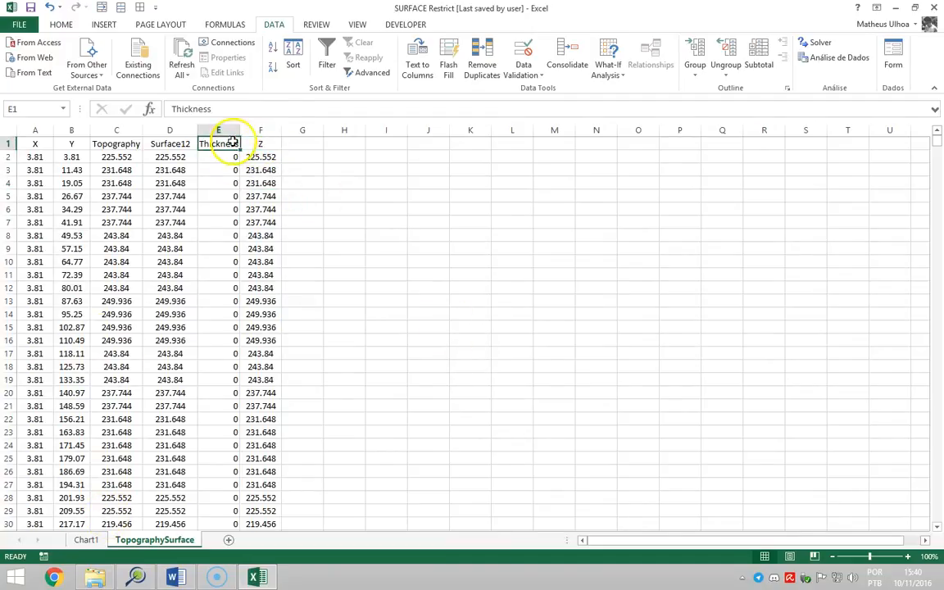
left_click(327, 57)
left_click(234, 143)
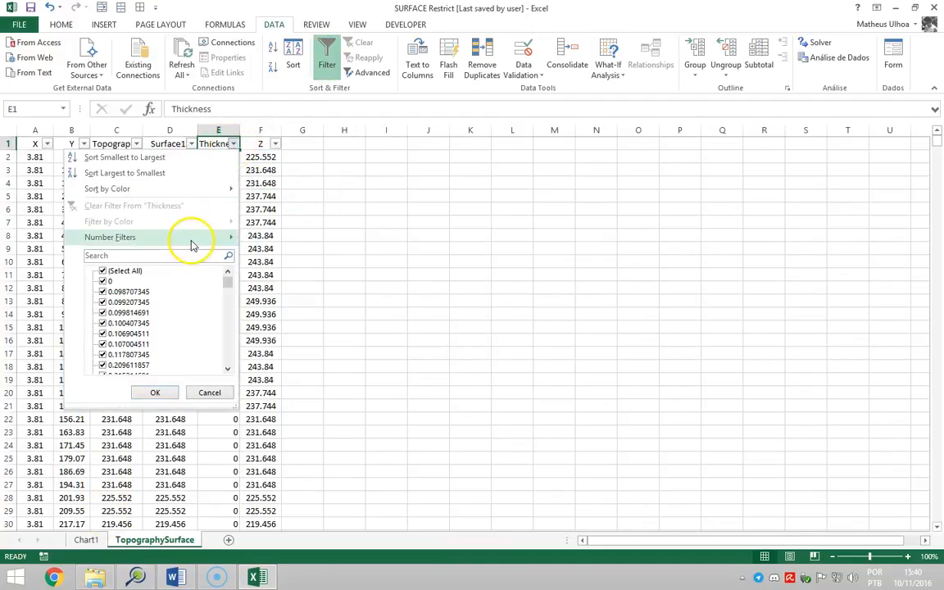
mouse_move(193, 243)
left_click(293, 274)
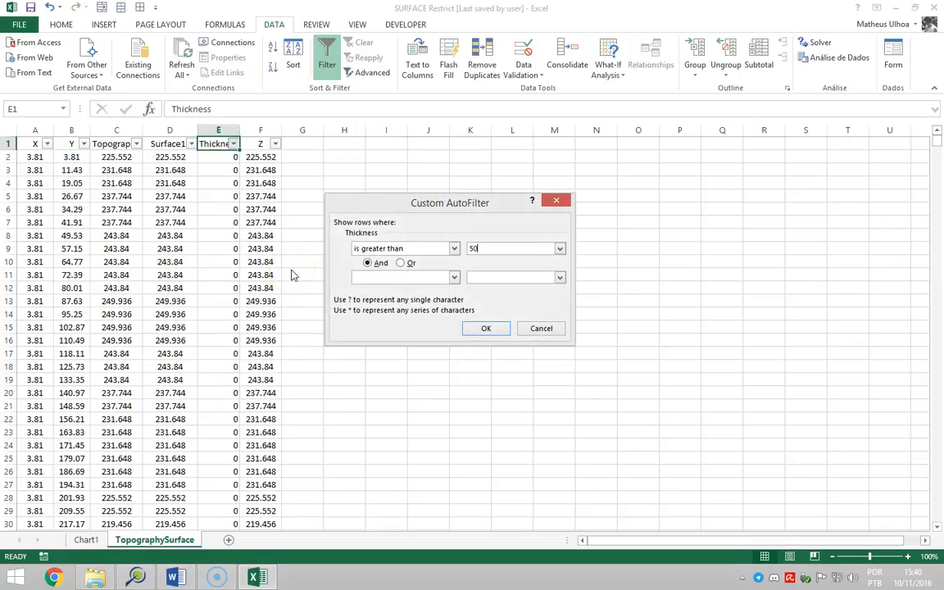
key("Return")
left_click(86, 540)
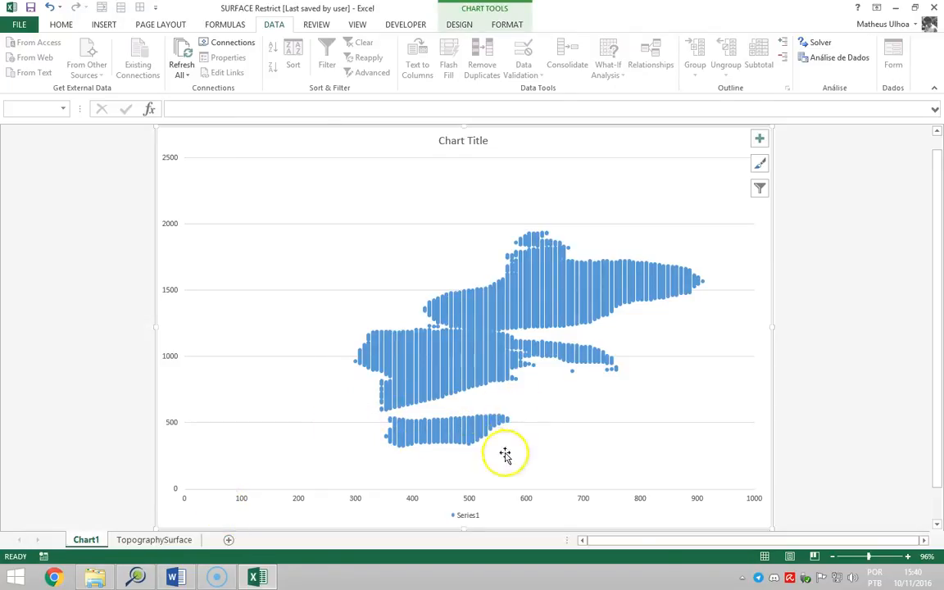
mouse_move(475, 450)
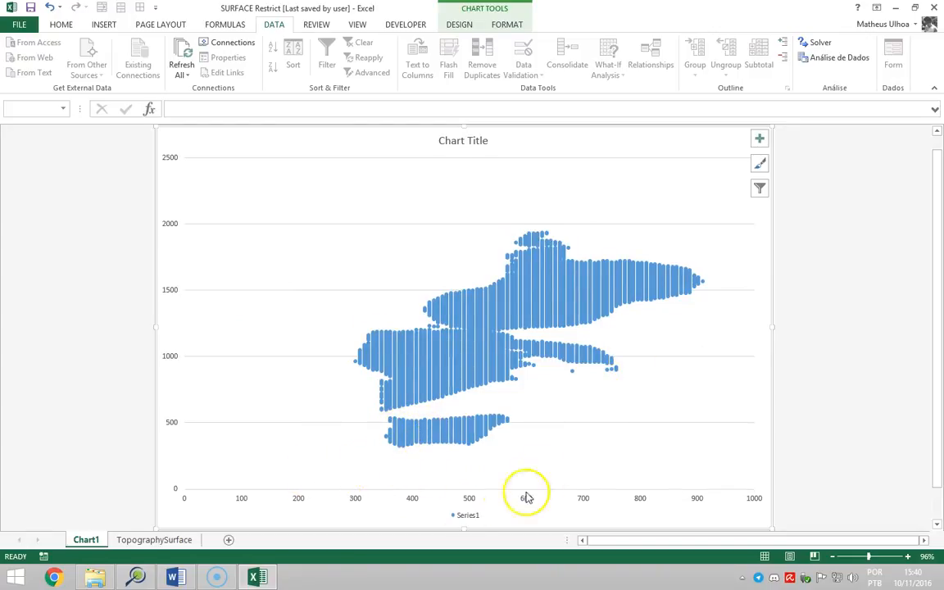
left_click(129, 540)
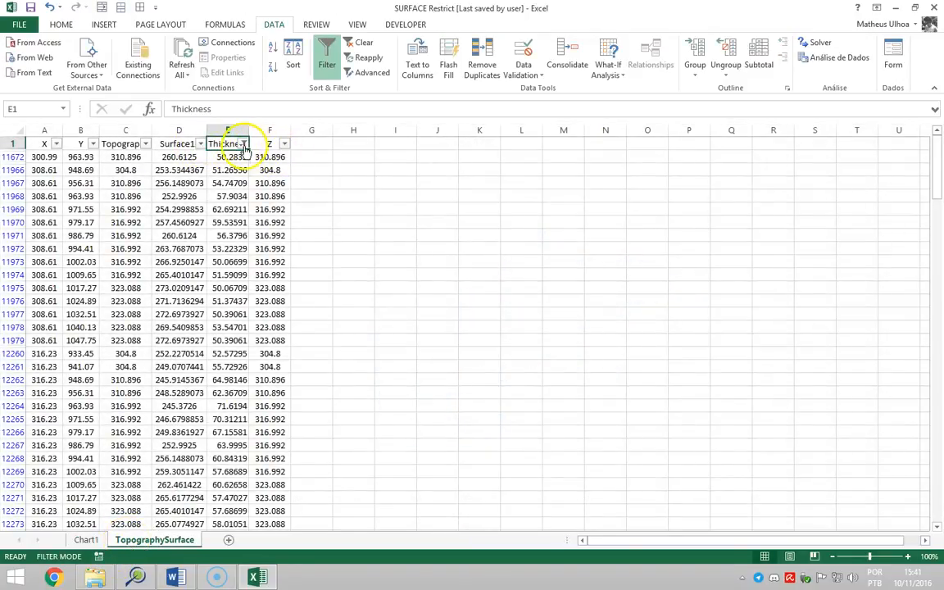
left_click(86, 540)
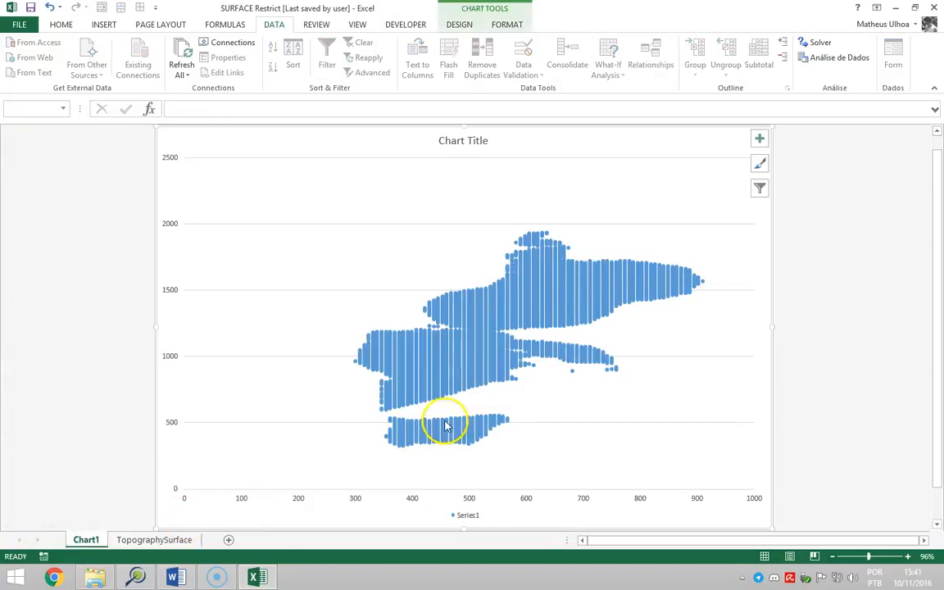
Step: Try a greater-than filter on the Y column to exclude the lowest separate group of points, checking the outcome in Chart1
left_click(158, 540)
left_click(94, 143)
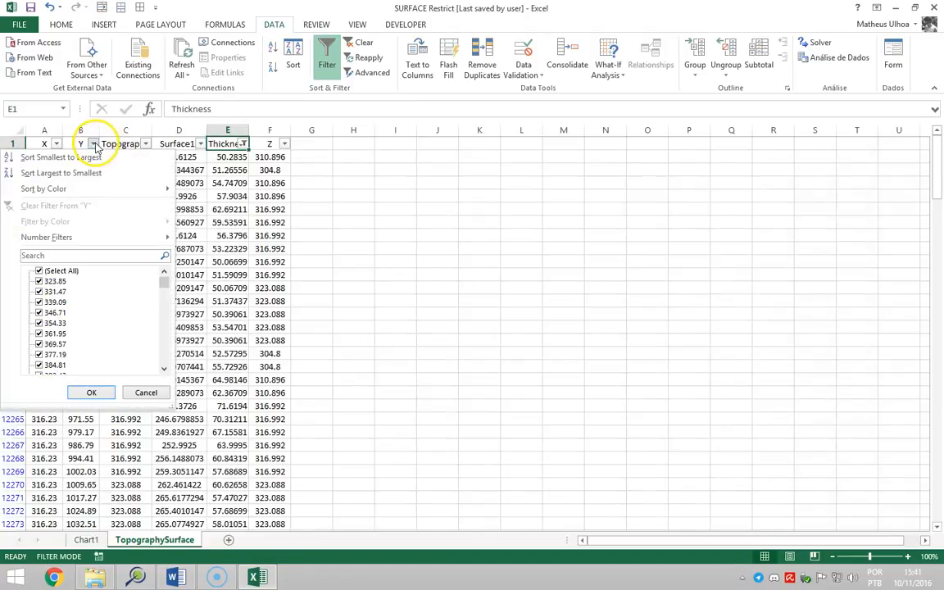
mouse_move(135, 237)
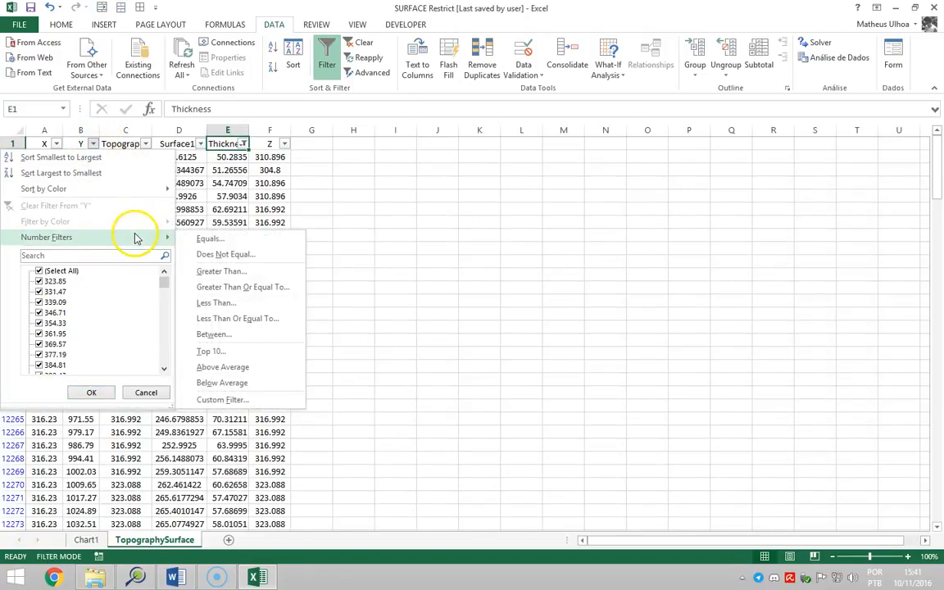
left_click(270, 270)
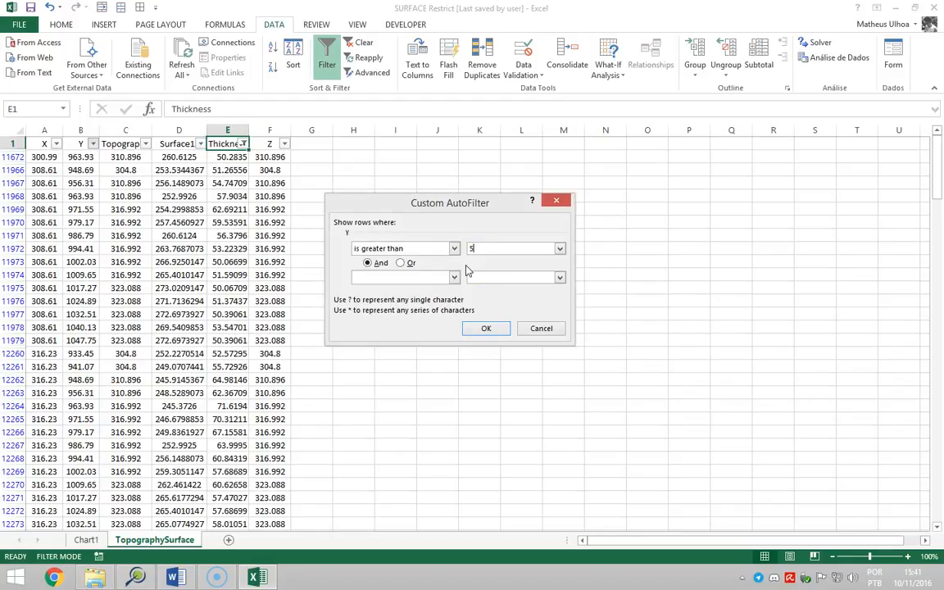
left_click(494, 334)
left_click(86, 540)
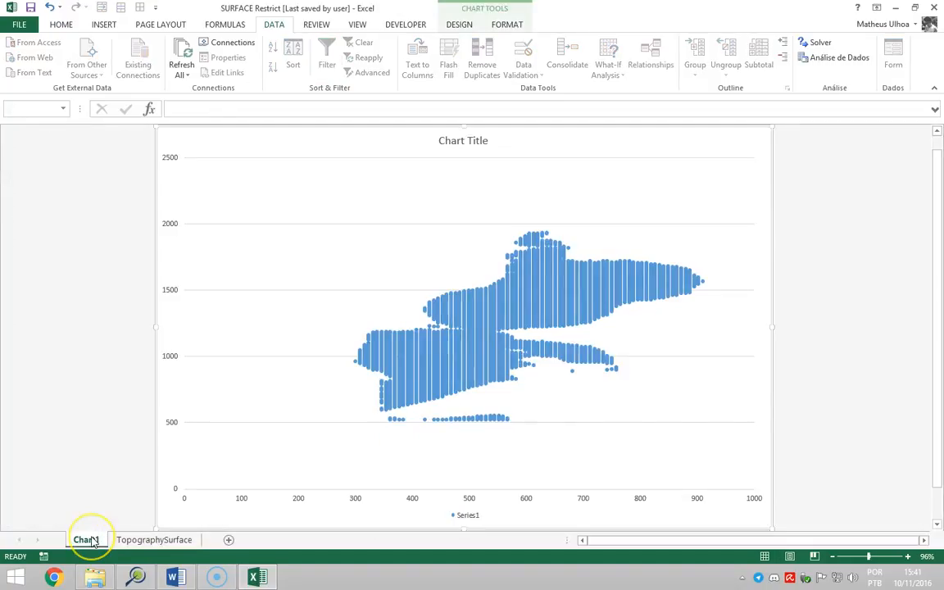
Step: Try a higher lower limit in the Y column's greater-than filter and check the plotted points again
left_click(131, 541)
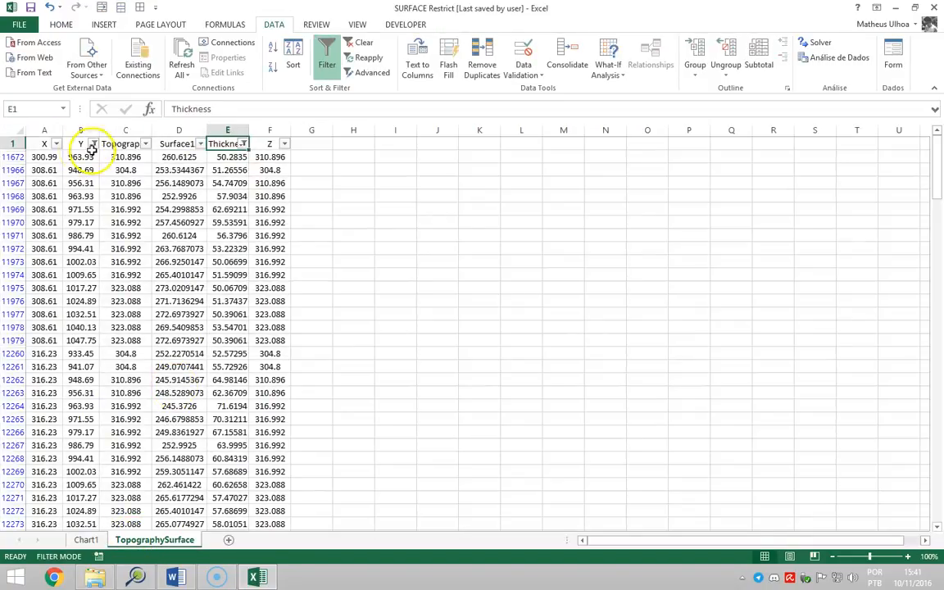
left_click(88, 155)
left_click(94, 143)
mouse_move(135, 238)
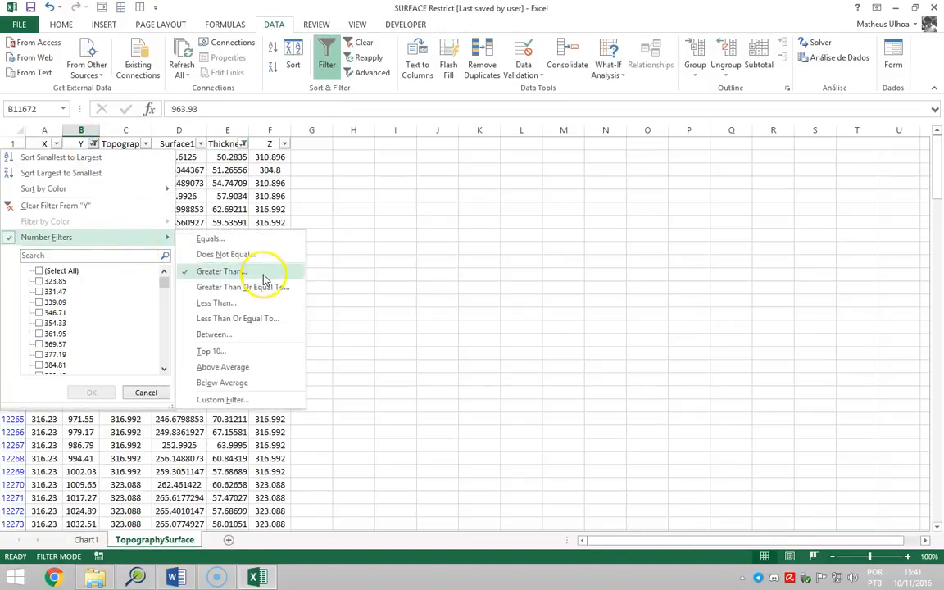
left_click(222, 271)
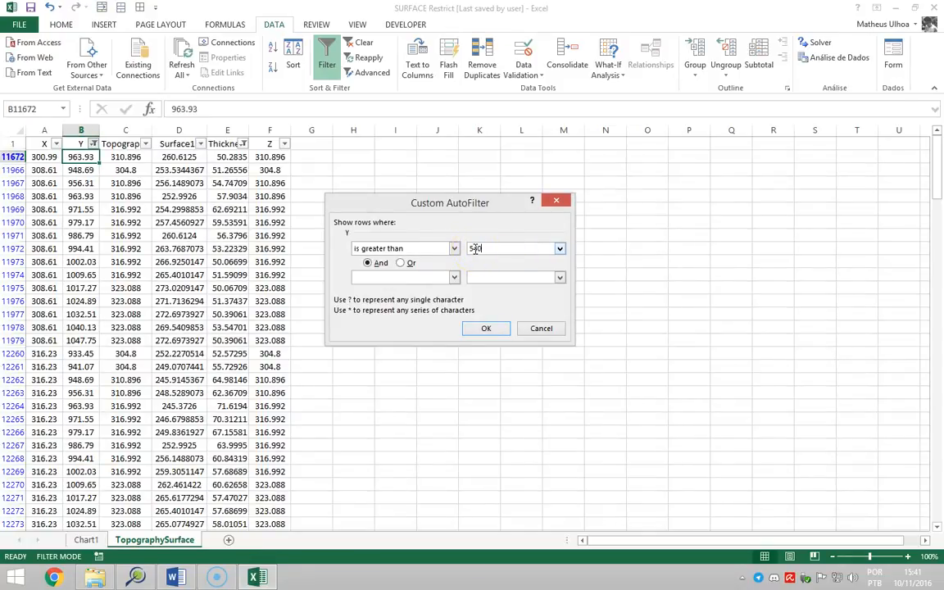
left_click(486, 328)
left_click(86, 540)
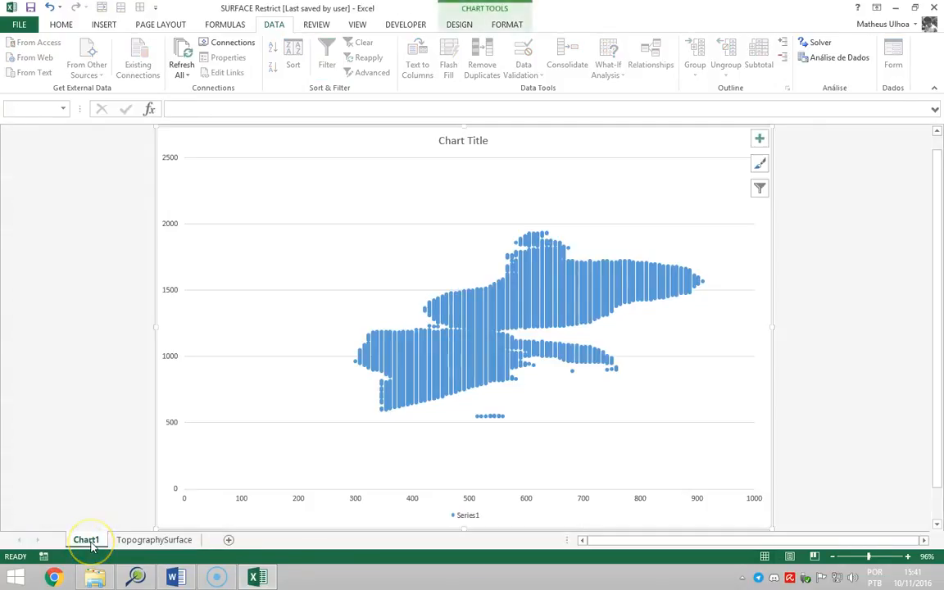
Step: Try filtering the Y column to values greater than 550 and check the points in Chart1
left_click(131, 540)
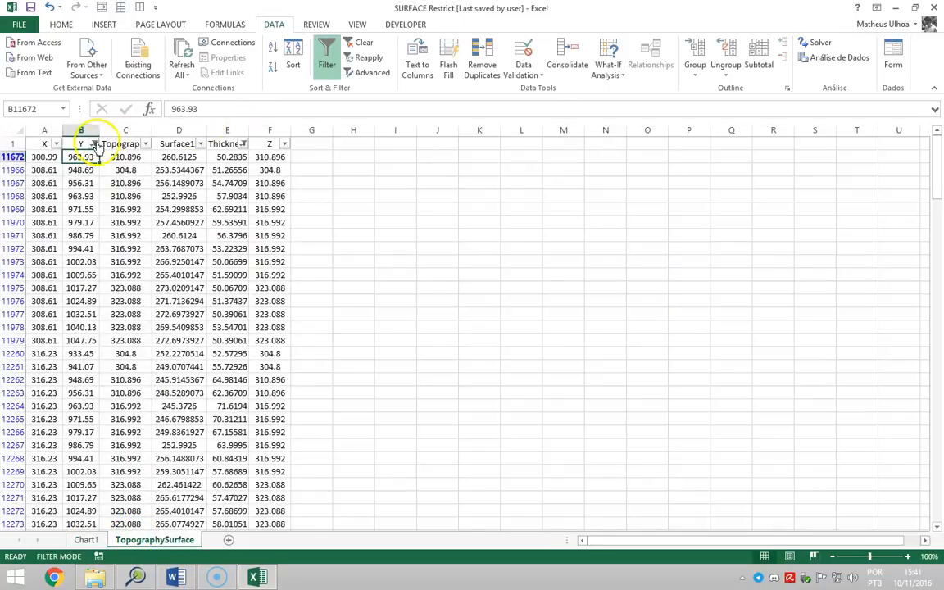
left_click(95, 145)
mouse_move(133, 236)
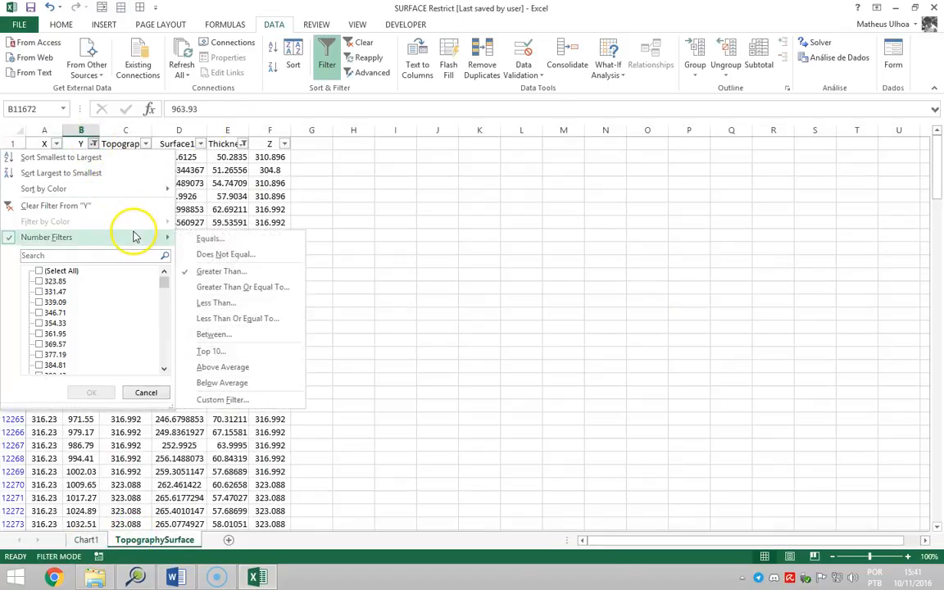
left_click(236, 277)
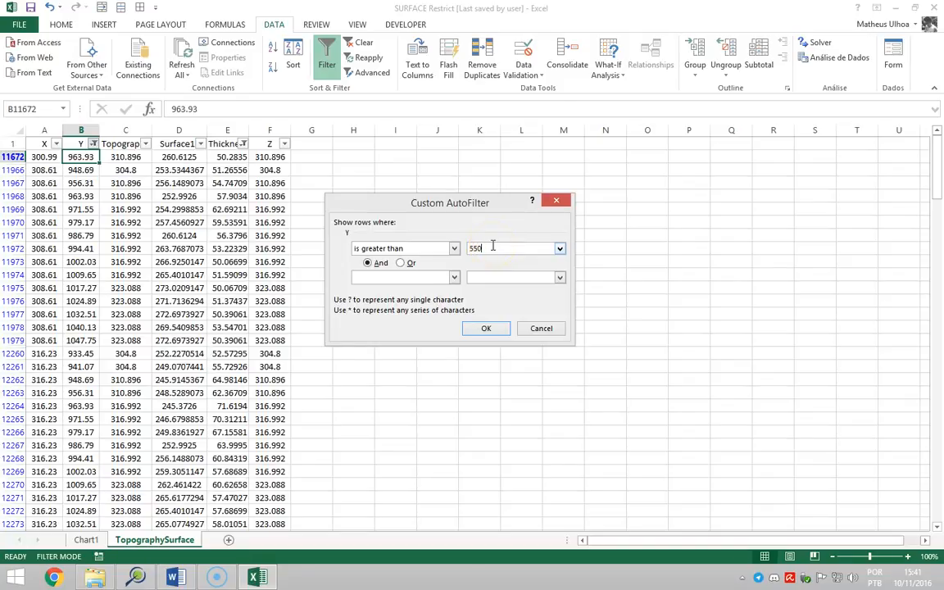
key("Return")
left_click(86, 541)
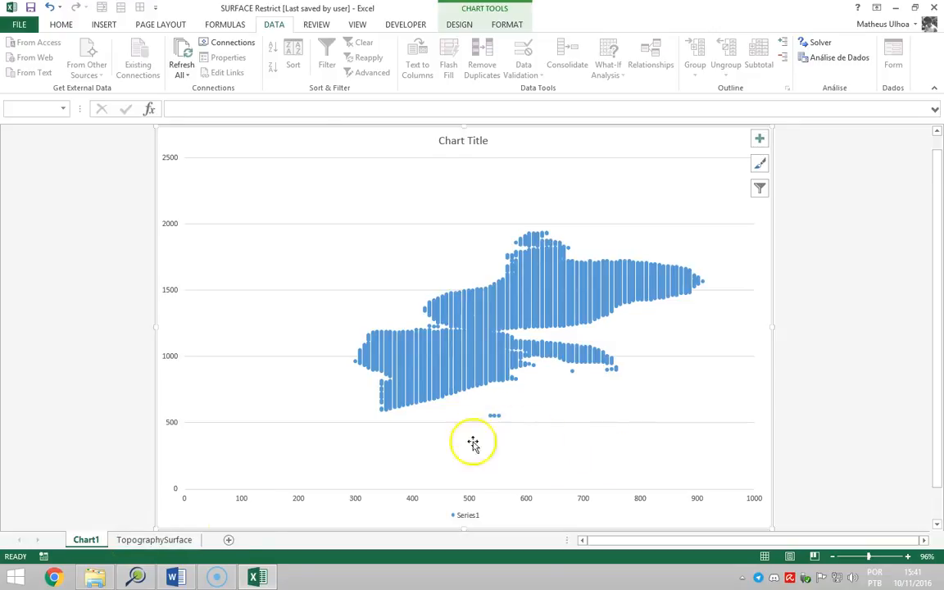
Step: Filter the Y column to values greater than 560 and check the remaining points in Chart1
left_click(155, 541)
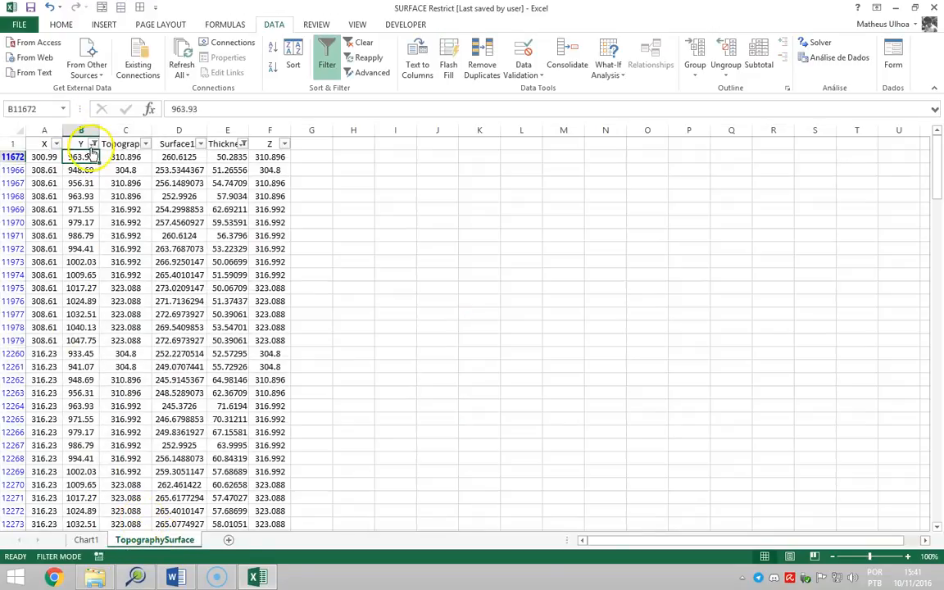
left_click(95, 144)
mouse_move(123, 238)
left_click(242, 270)
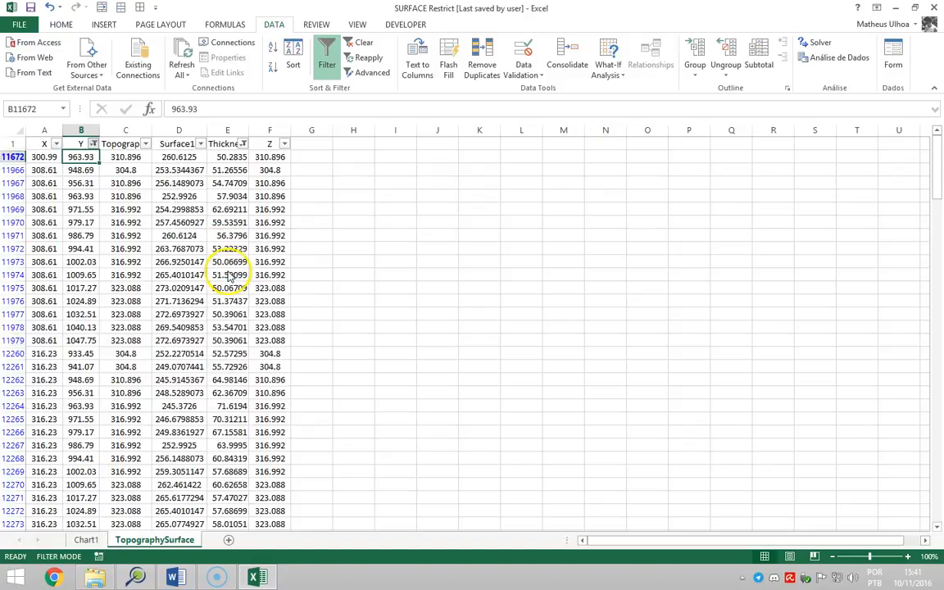
type("560")
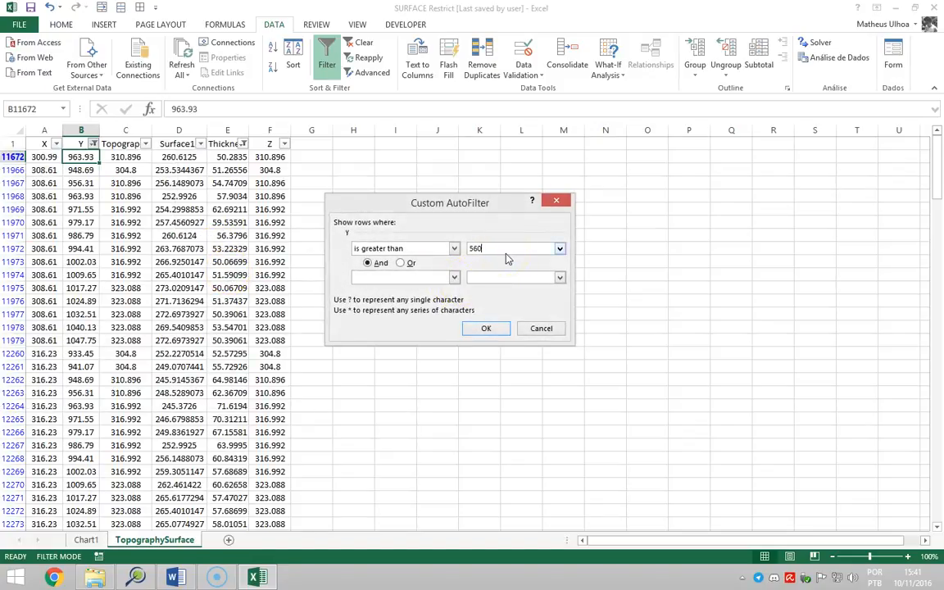
key("Return")
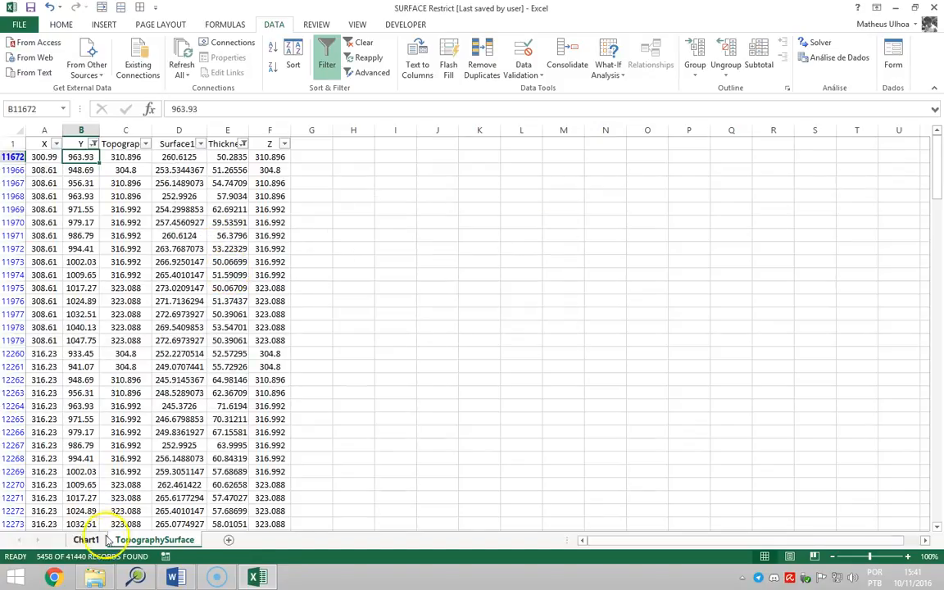
left_click(101, 543)
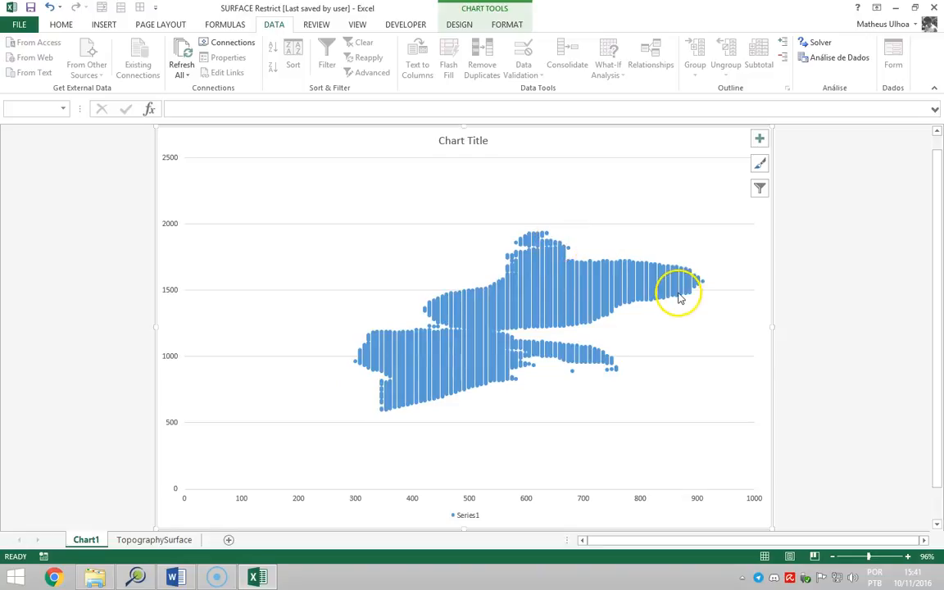
mouse_move(680, 299)
Step: Set Z to 0 in every filtered row of the TopographySurface sheet, starting at F11672, and remove the filters
left_click(148, 539)
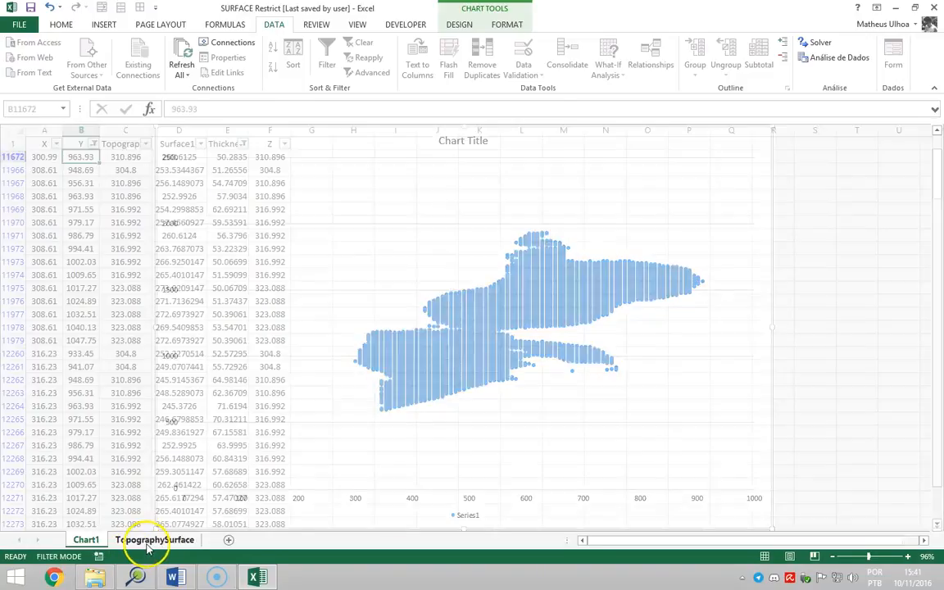
left_click(270, 156)
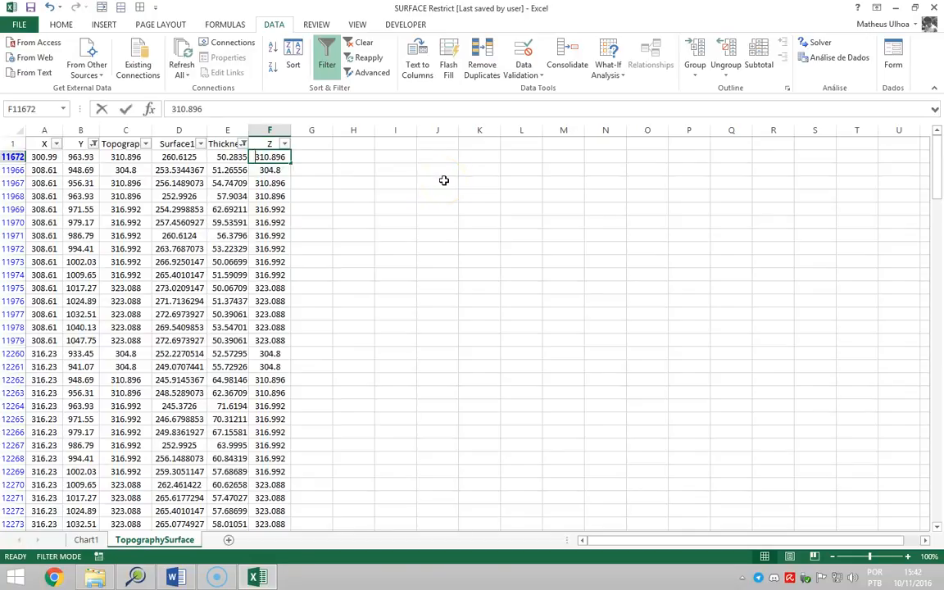
type("0")
key("Return")
key("Up")
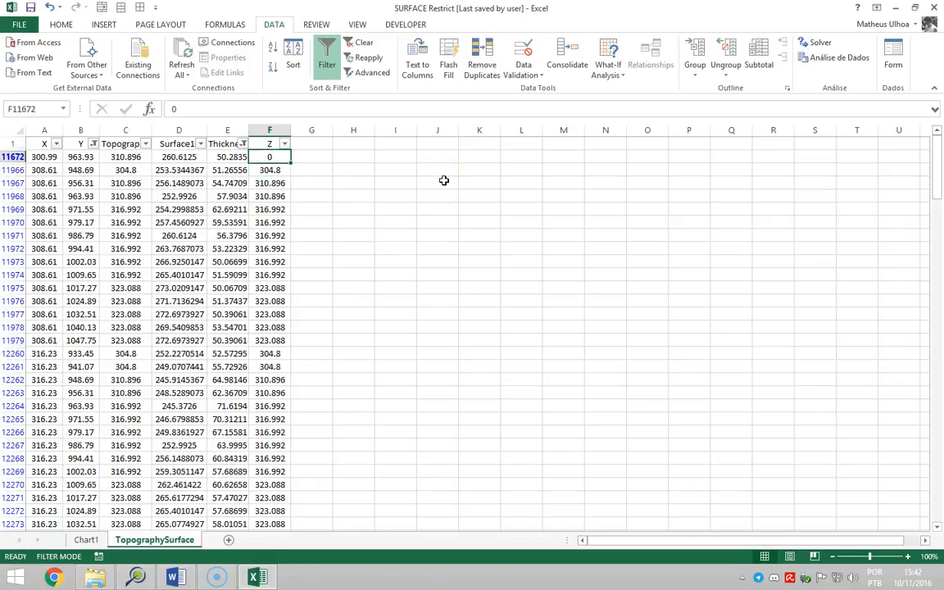
double_click(292, 163)
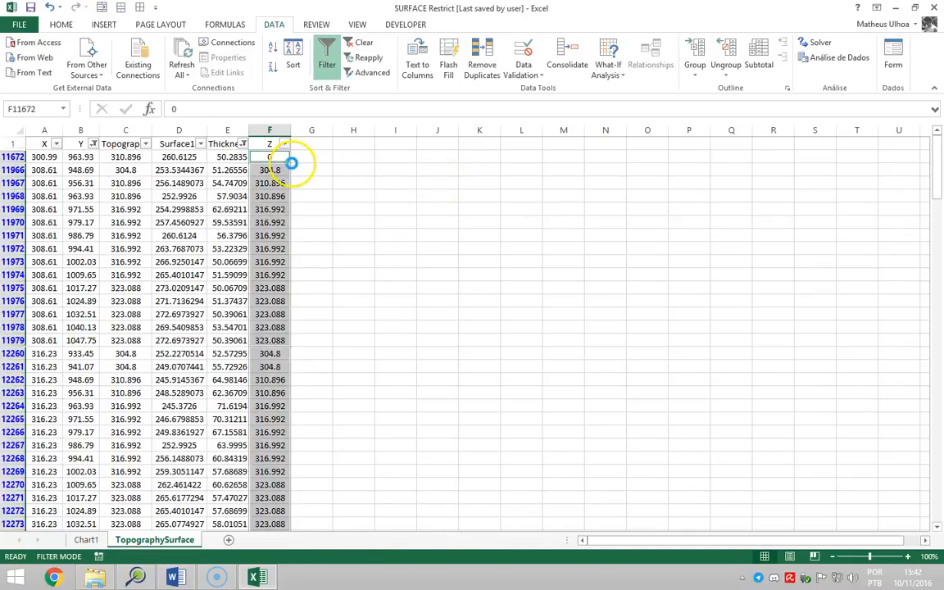
left_click(431, 209)
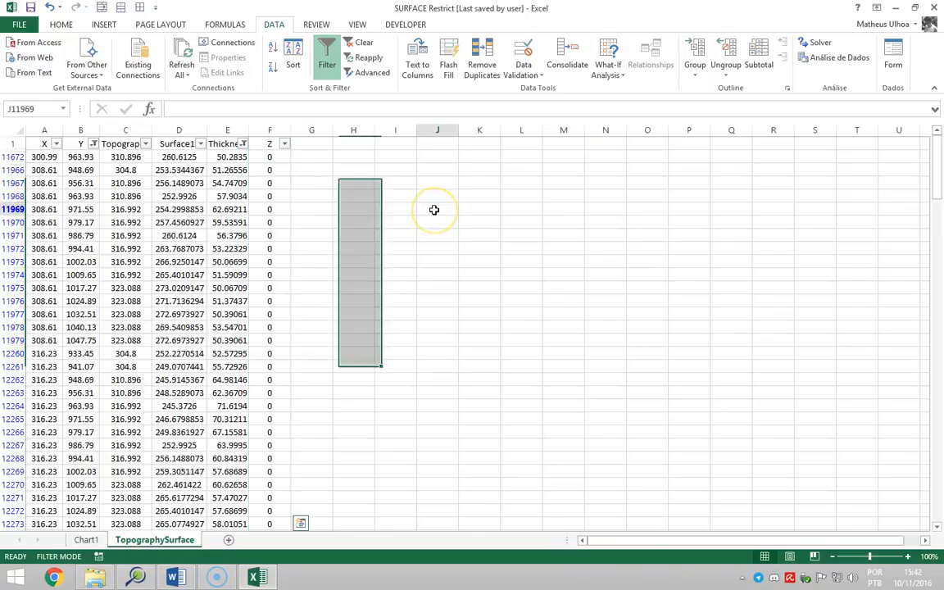
left_click(329, 59)
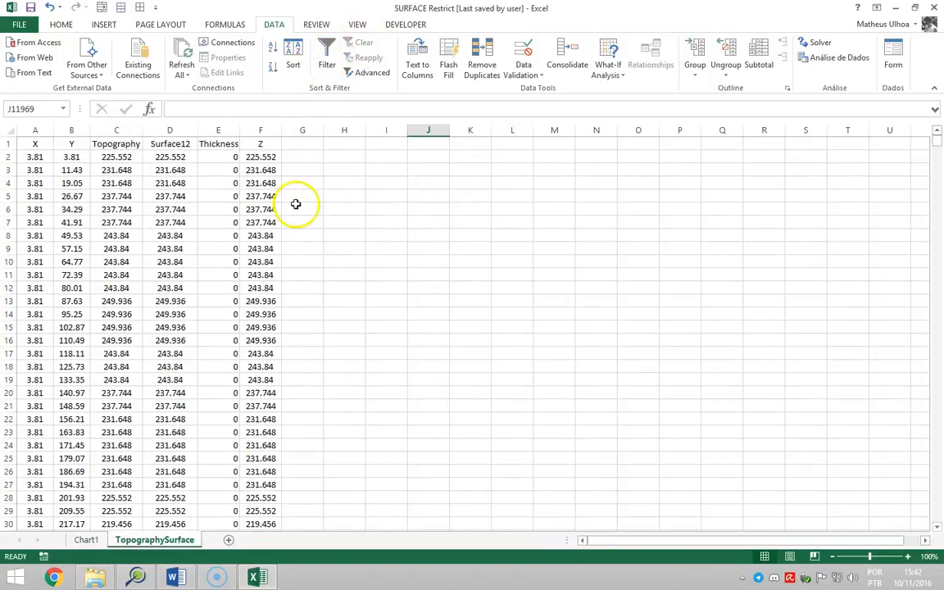
Step: Compare the Z values with Topography in rows around 11650 of the unfiltered sheet, and save the workbook
left_click(271, 156)
left_click_drag(937, 152, 934, 246)
left_click(116, 329)
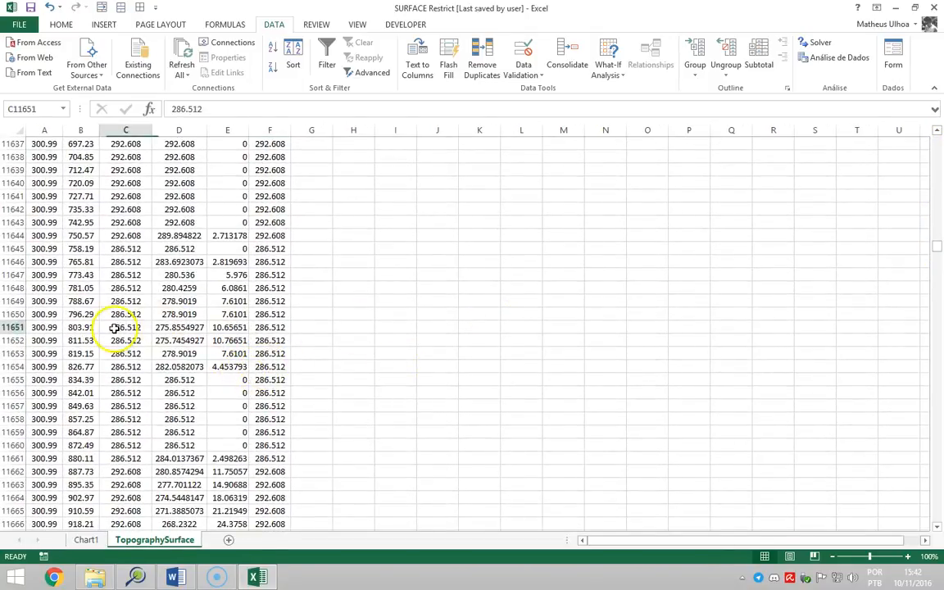
left_click(277, 329)
left_click(127, 314)
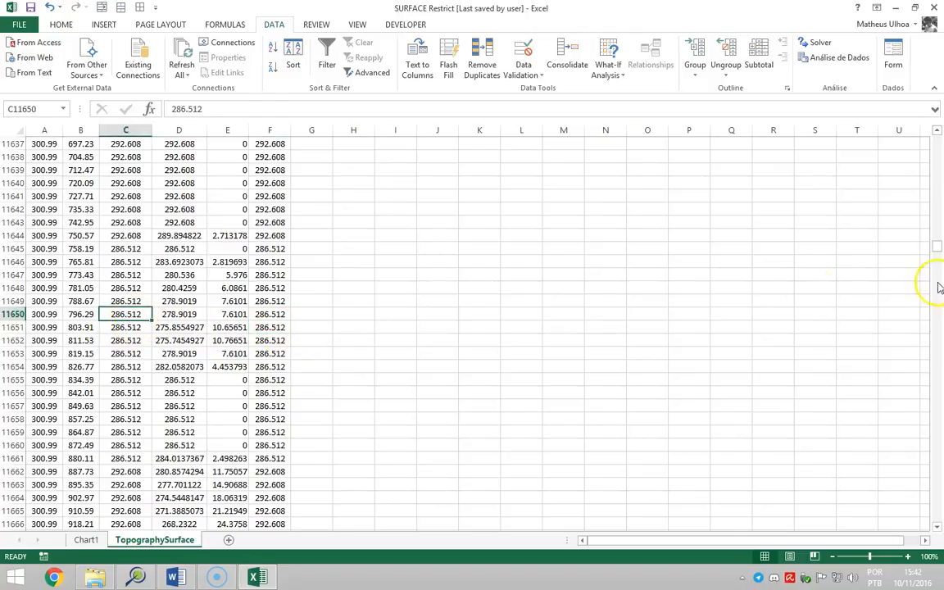
left_click_drag(936, 250, 936, 141)
left_click(397, 237)
left_click(29, 9)
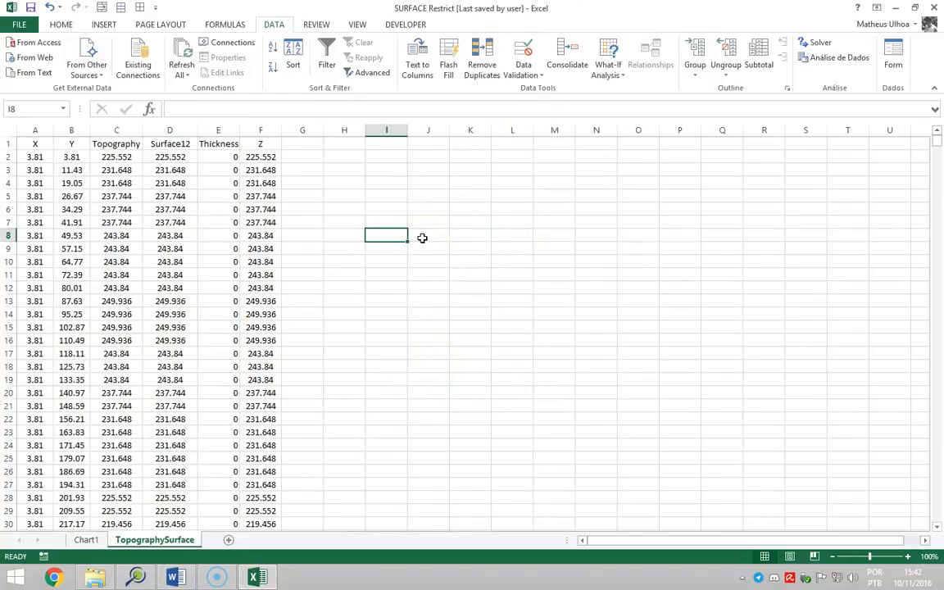
Step: Delete the Topography, Surface12 and Thickness columns so only X, Y and Z remain in the TopographySurface sheet
left_click_drag(205, 129, 112, 131)
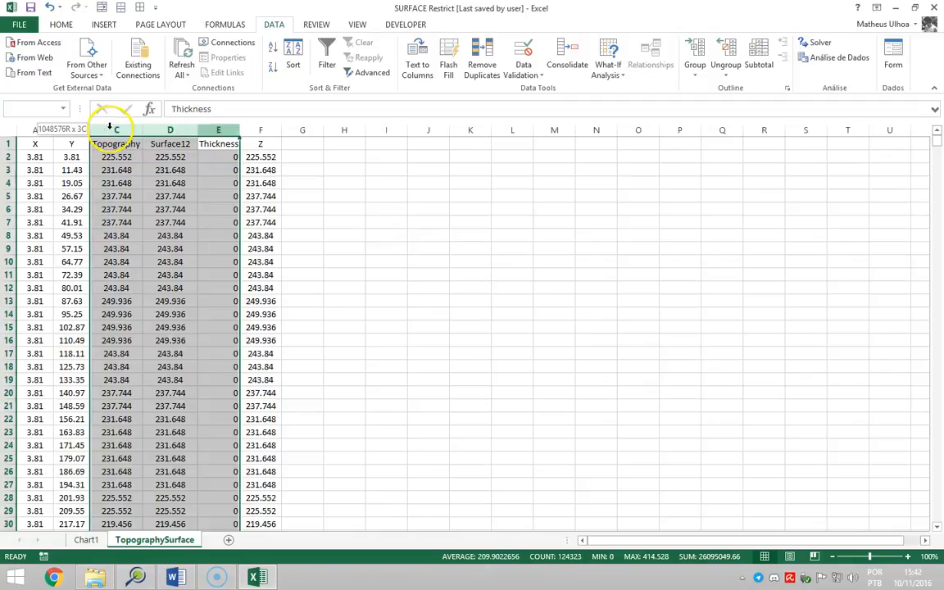
right_click(111, 130)
left_click(168, 236)
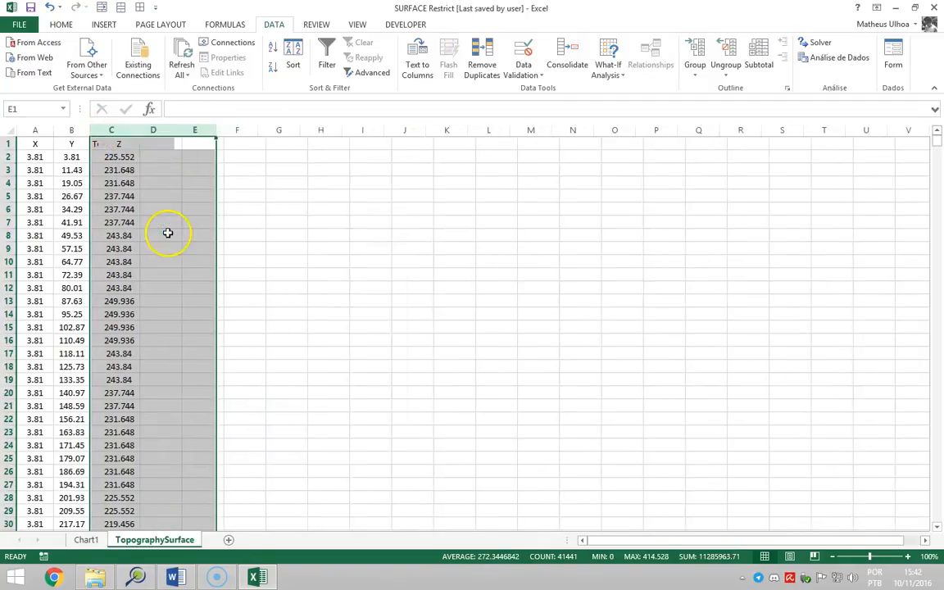
Step: Delete the Chart1 sheet from the workbook
right_click(95, 543)
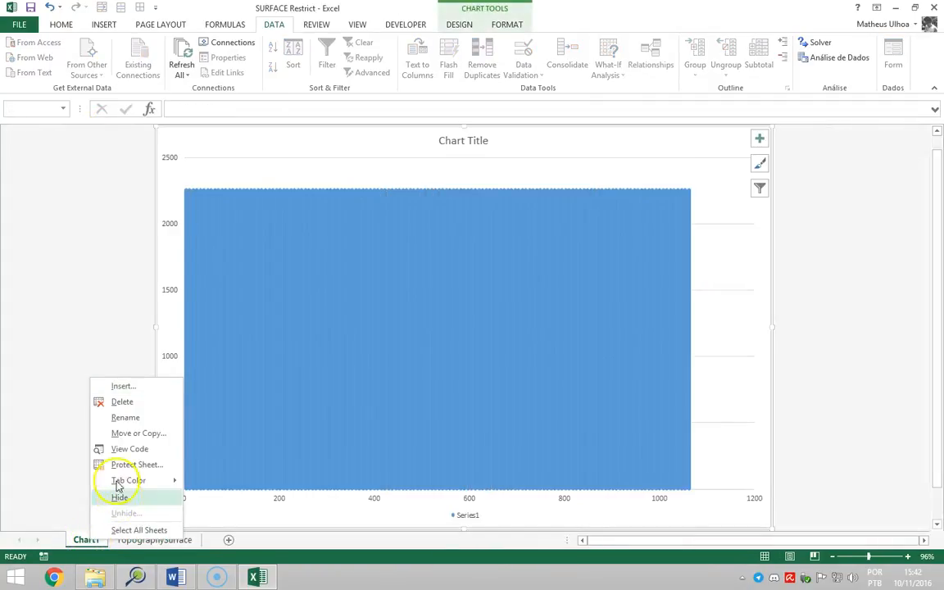
left_click(123, 403)
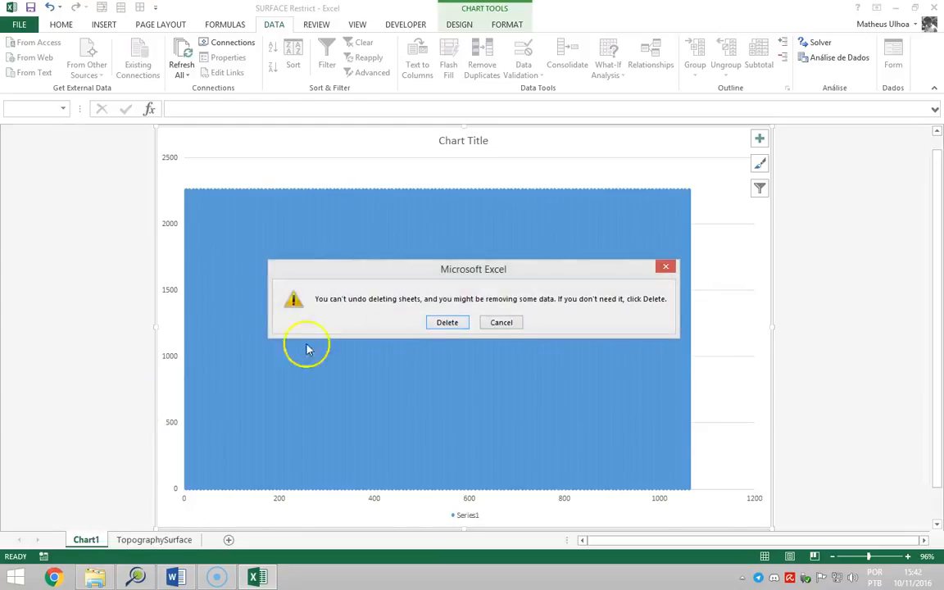
left_click(447, 324)
left_click(266, 156)
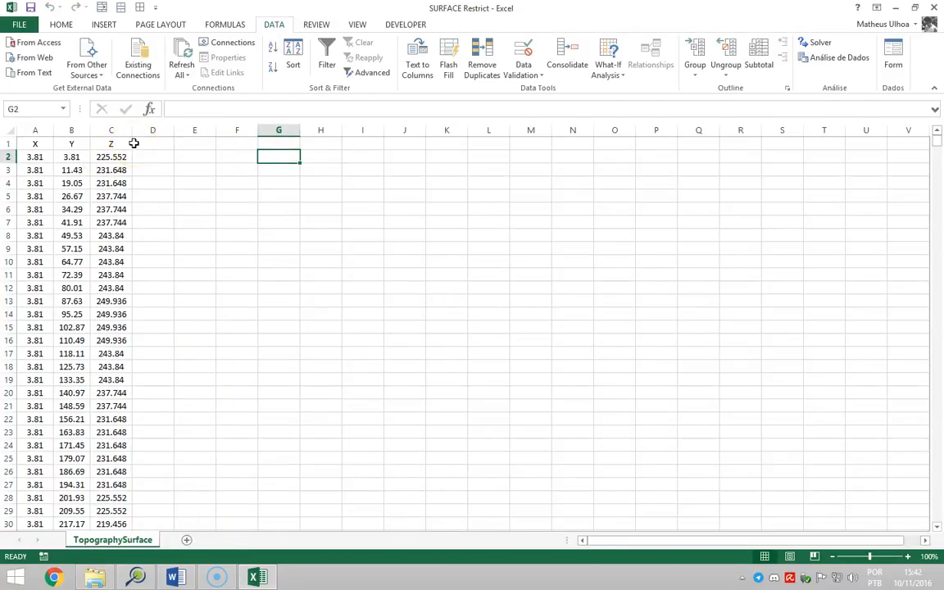
Step: Save the sheet as SURFACE Restrict in CSV (Comma delimited) format in the McLaughlin - Case 01 - Default folder, keeping that format
key("F12")
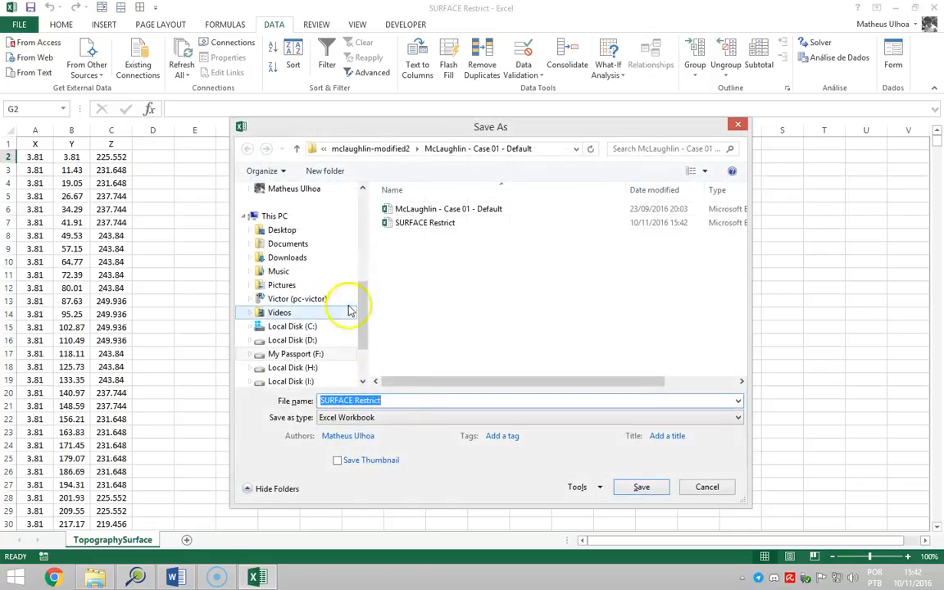
left_click(382, 418)
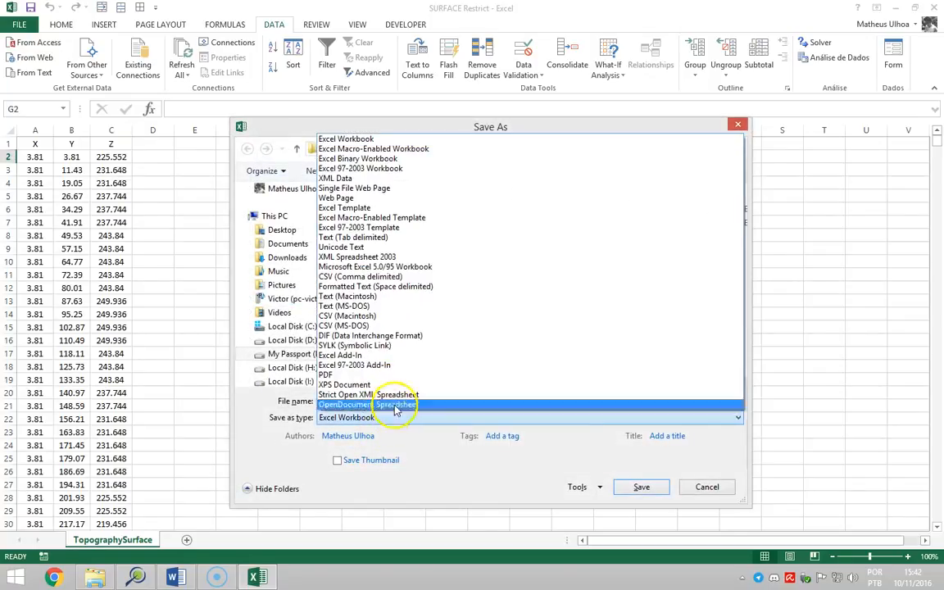
left_click(408, 277)
left_click(642, 473)
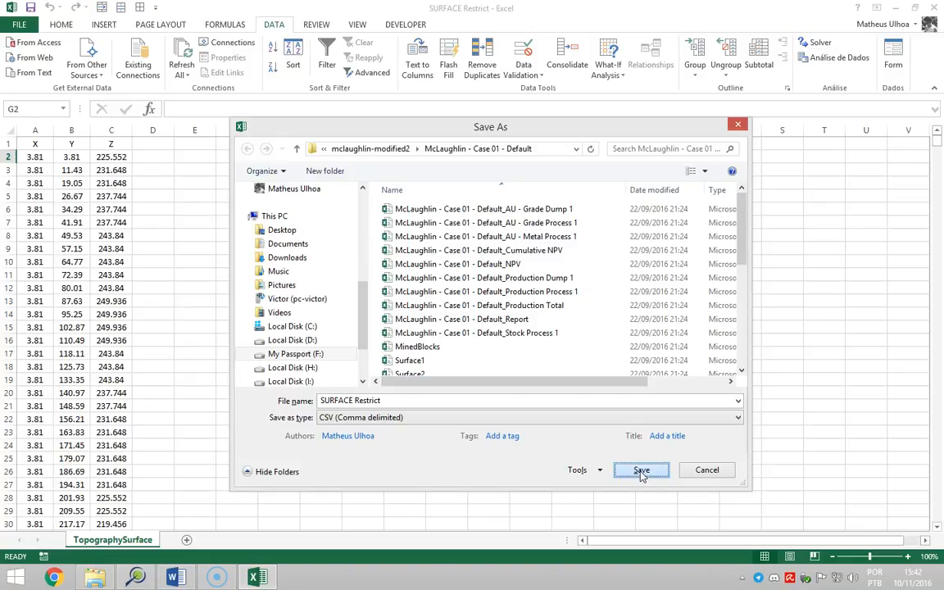
left_click(642, 471)
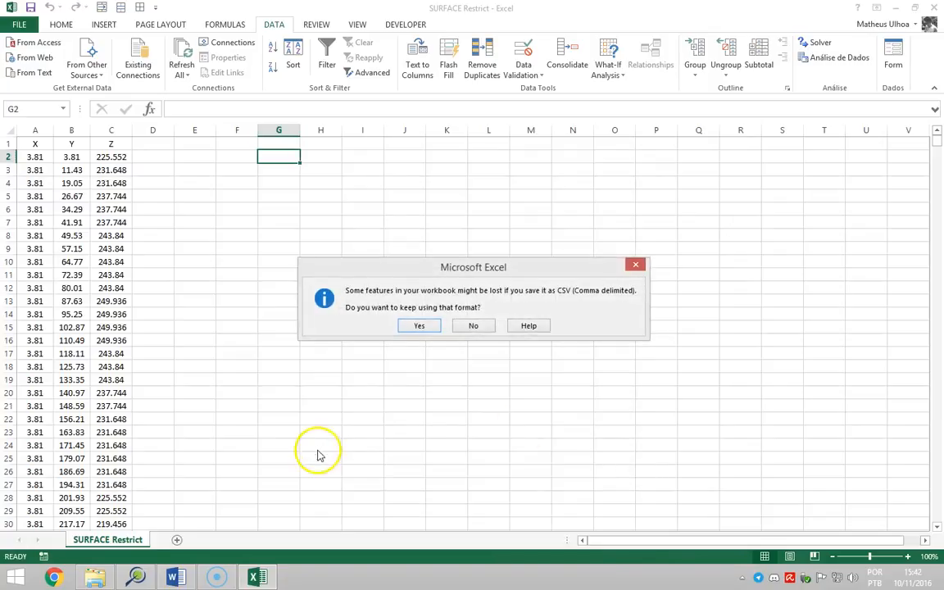
left_click(418, 326)
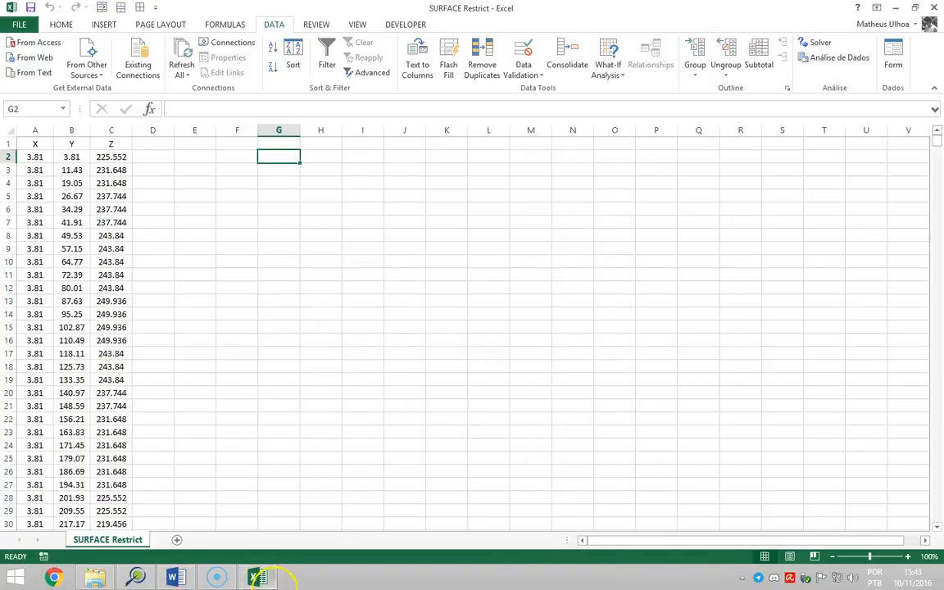
Step: Switch to SGeMS and hide the Surface Restrict Mining point set
left_click(98, 578)
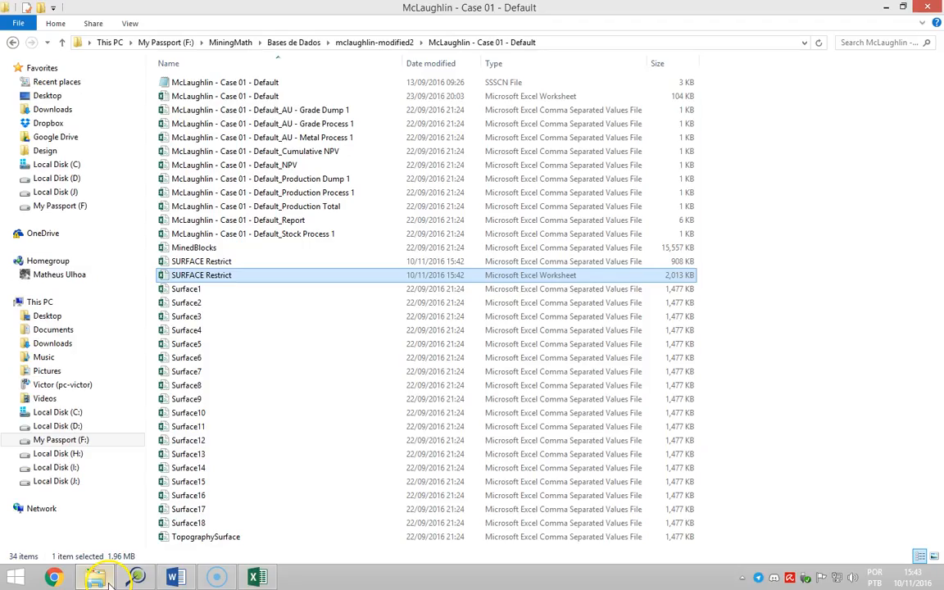
left_click(136, 577)
left_click(20, 61)
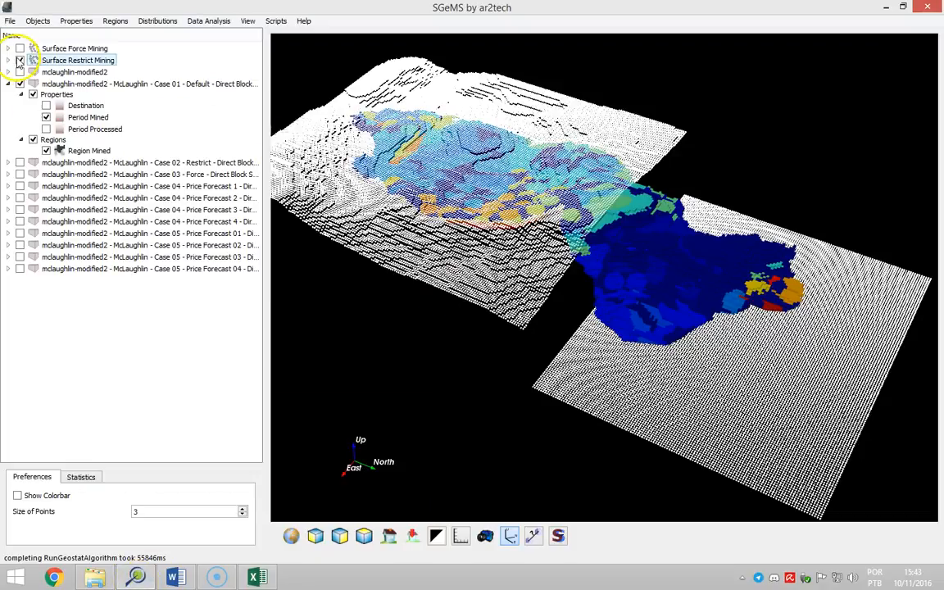
left_click(95, 578)
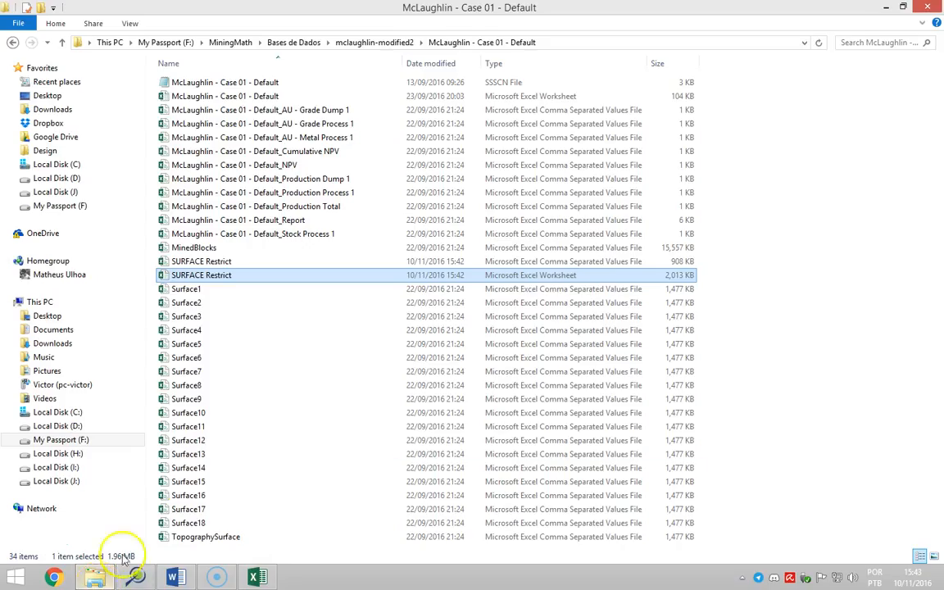
left_click(271, 262)
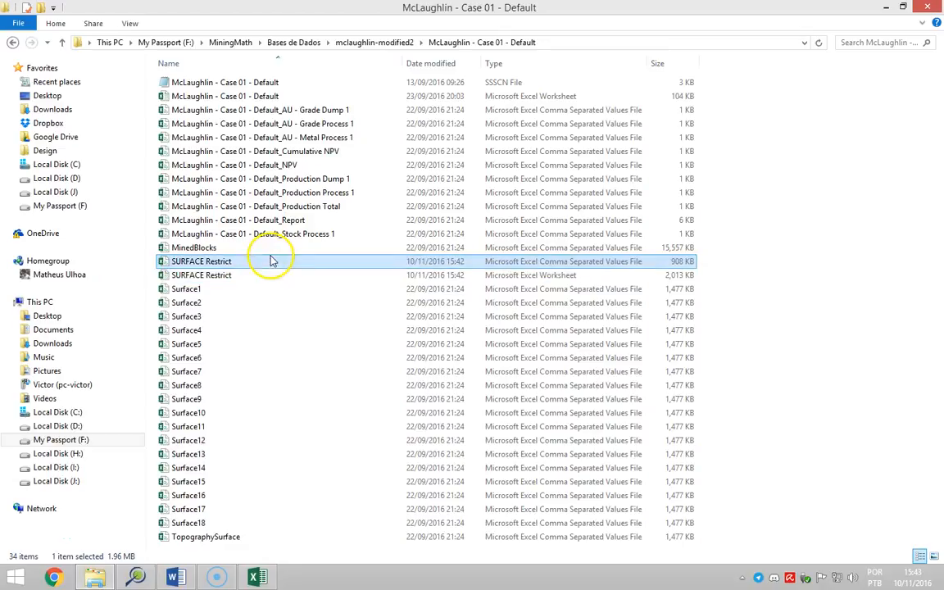
left_click_drag(250, 262, 418, 364)
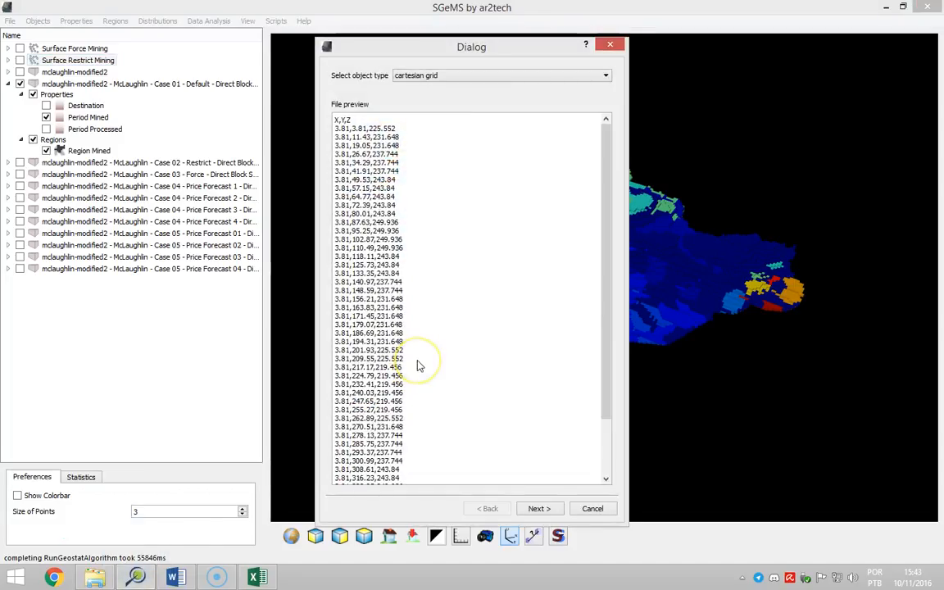
left_click(92, 578)
left_click_drag(248, 262, 742, 291)
left_click(494, 76)
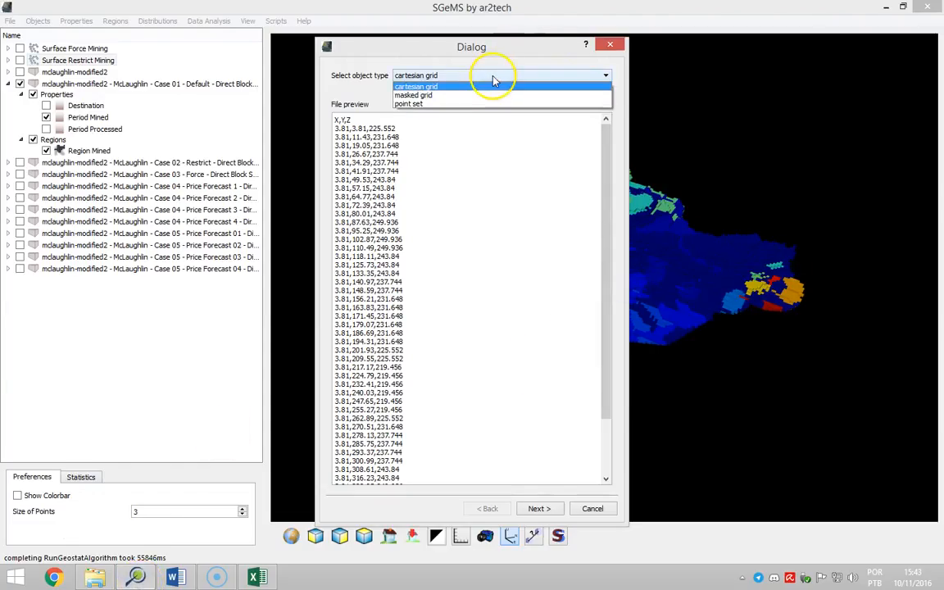
left_click(463, 104)
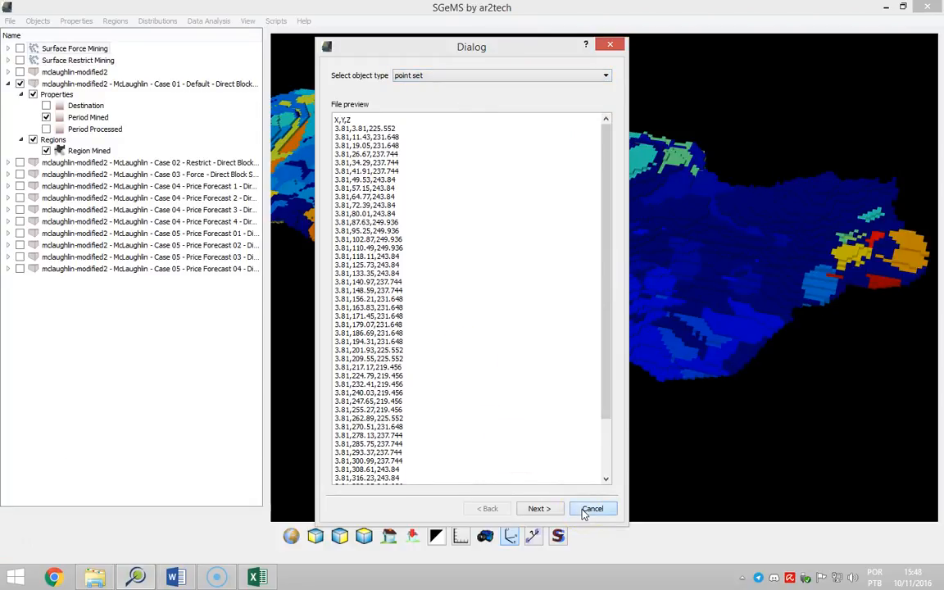
left_click(591, 508)
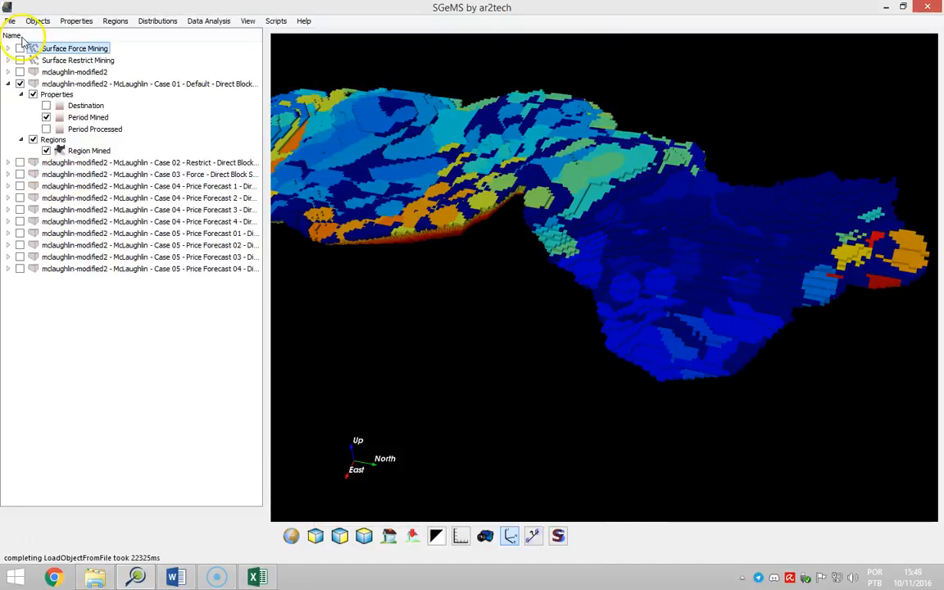
Step: Load SURFACE Restrict.csv as a point set named Restrict, with X, Y and Z as the coordinate columns
left_click(38, 20)
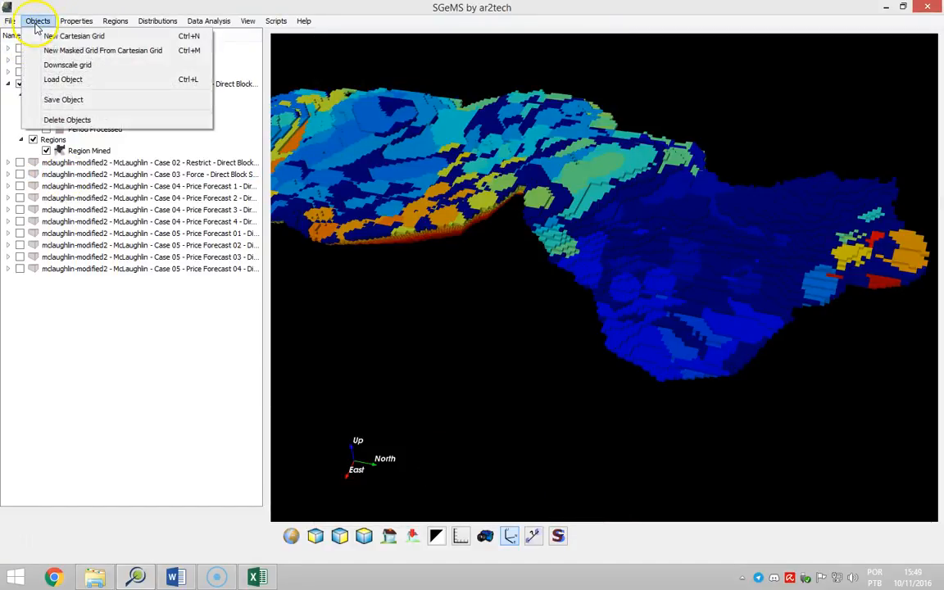
left_click(54, 82)
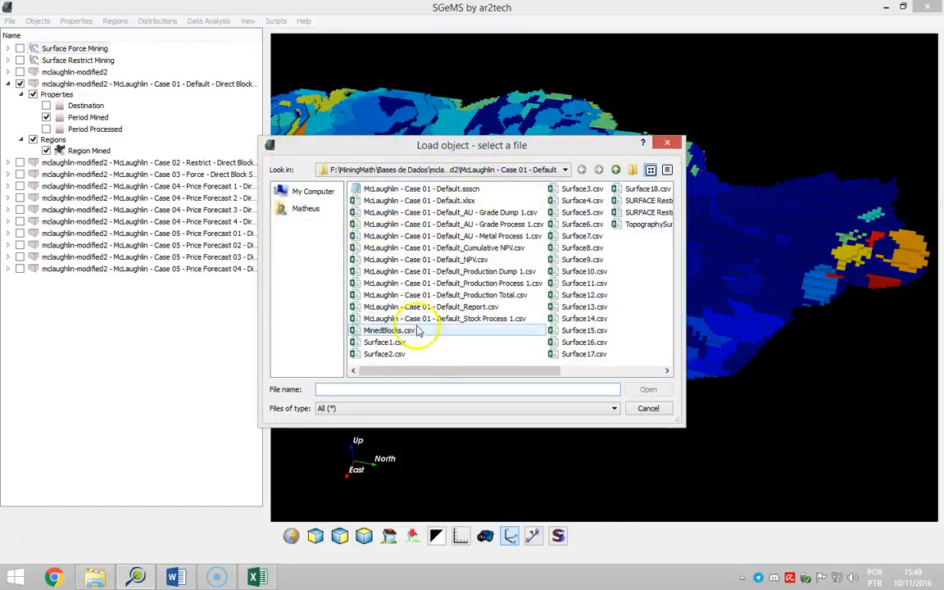
left_click_drag(432, 373, 539, 377)
left_click(463, 201)
double_click(449, 202)
left_click(441, 76)
left_click(421, 99)
left_click(539, 508)
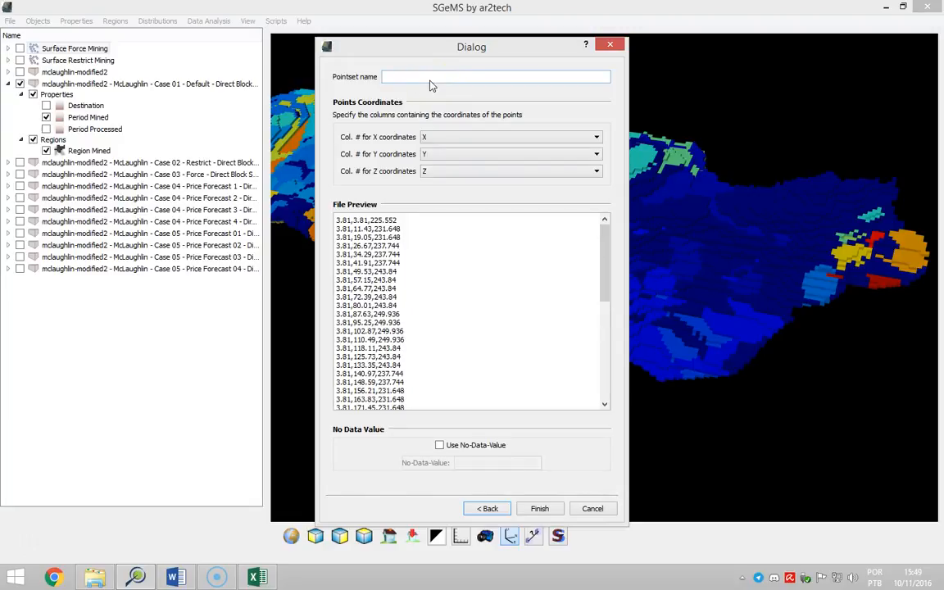
left_click(539, 508)
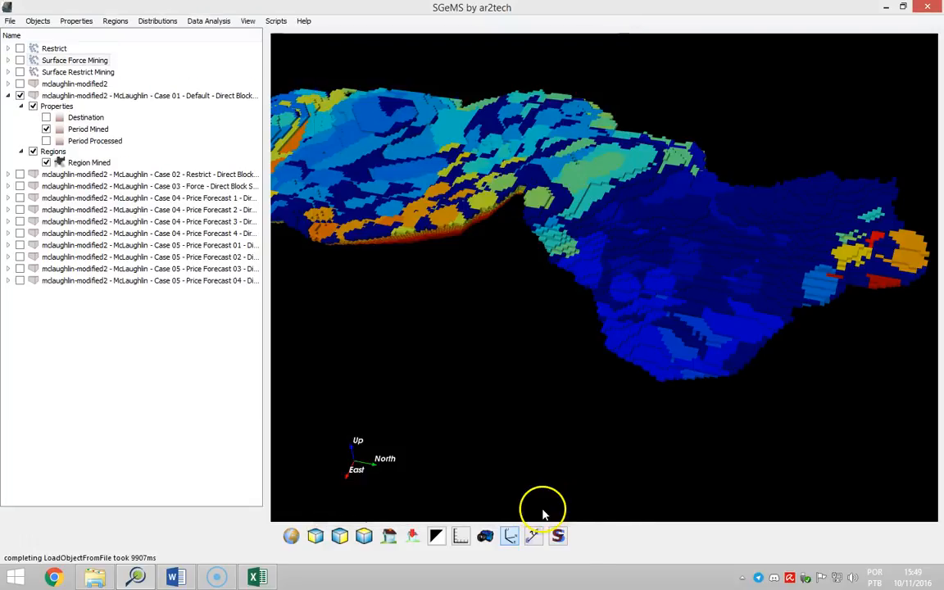
Step: Display the Restrict point set over the Case 01 mined blocks and examine how the surface fits the pit
left_click(20, 49)
left_click_drag(537, 204, 742, 295)
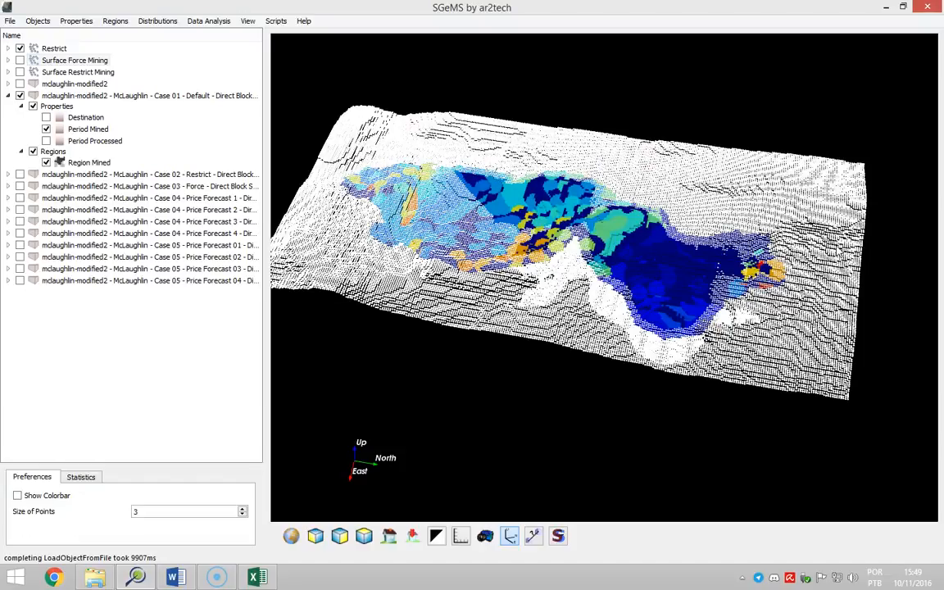
scroll(565, 213, "up", 3)
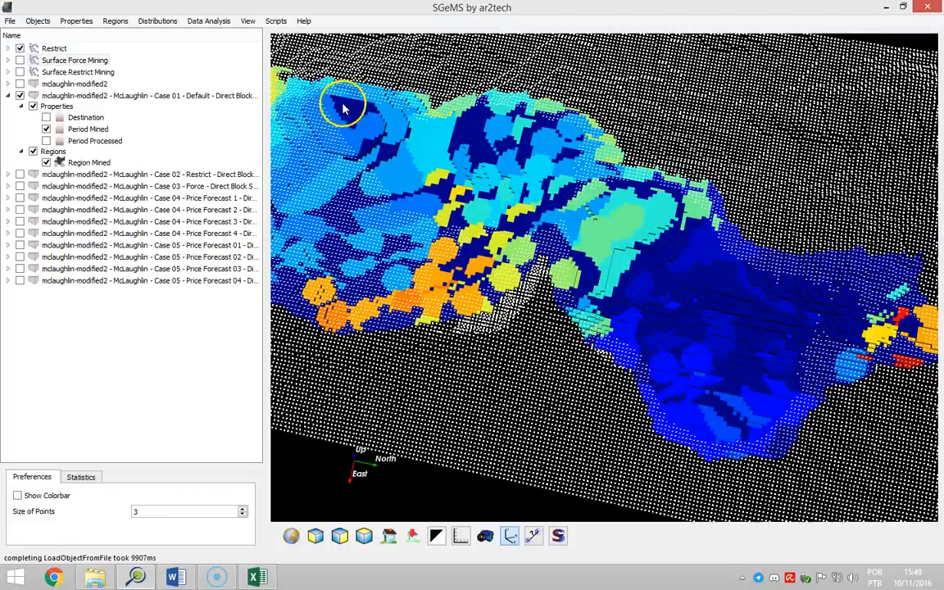
left_click_drag(517, 337, 524, 274)
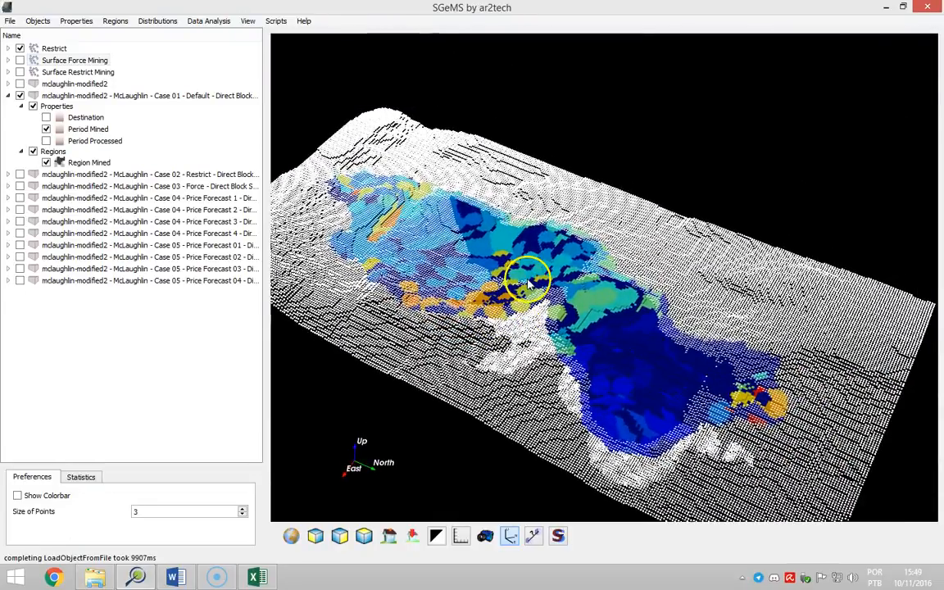